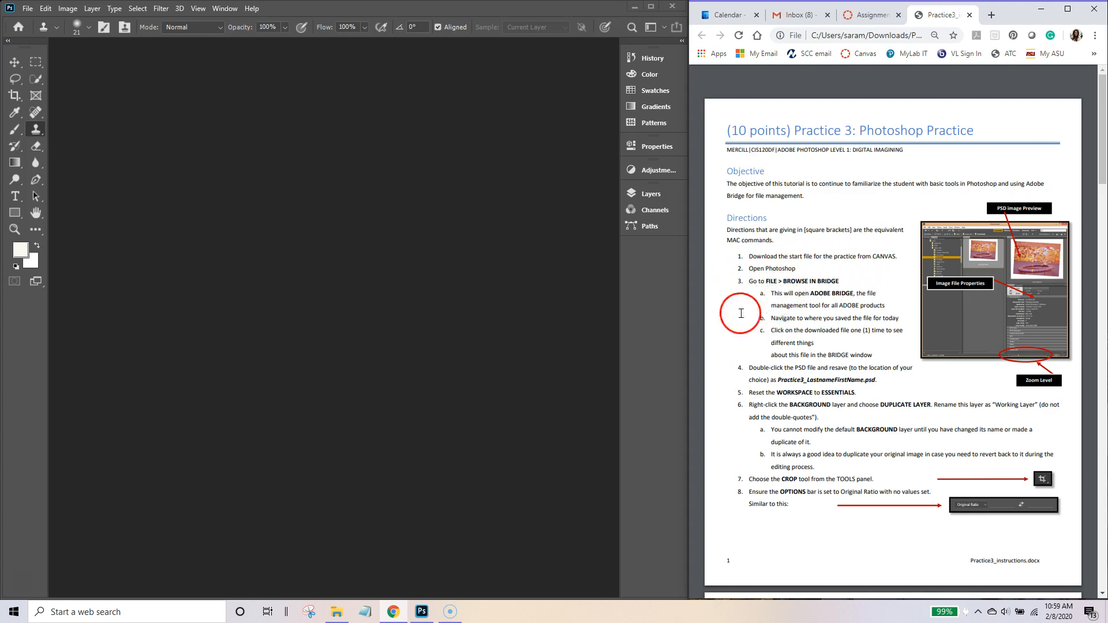
# Step: Launch Adobe Bridge from Photoshop's File menu and shift its window slightly right
pyautogui.click(27, 8)
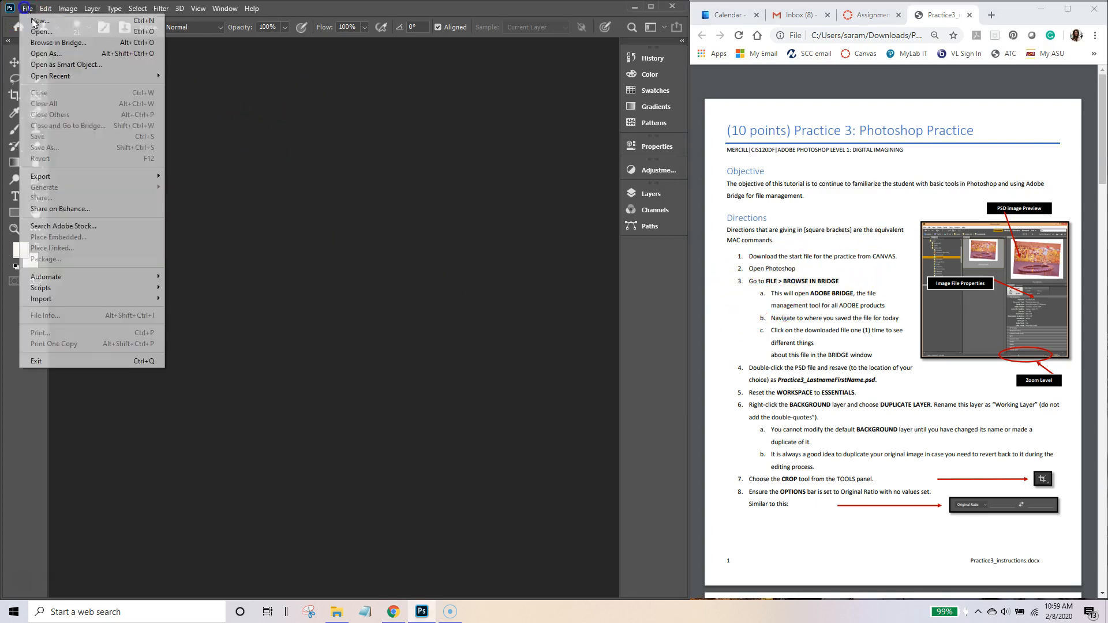
pyautogui.click(40, 32)
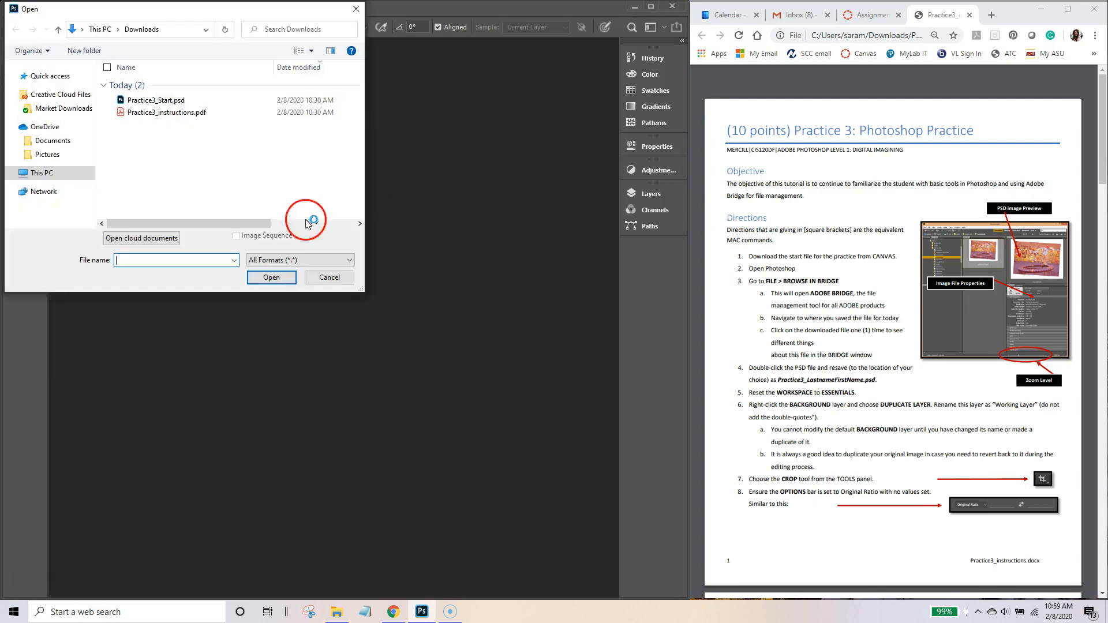
pyautogui.click(329, 277)
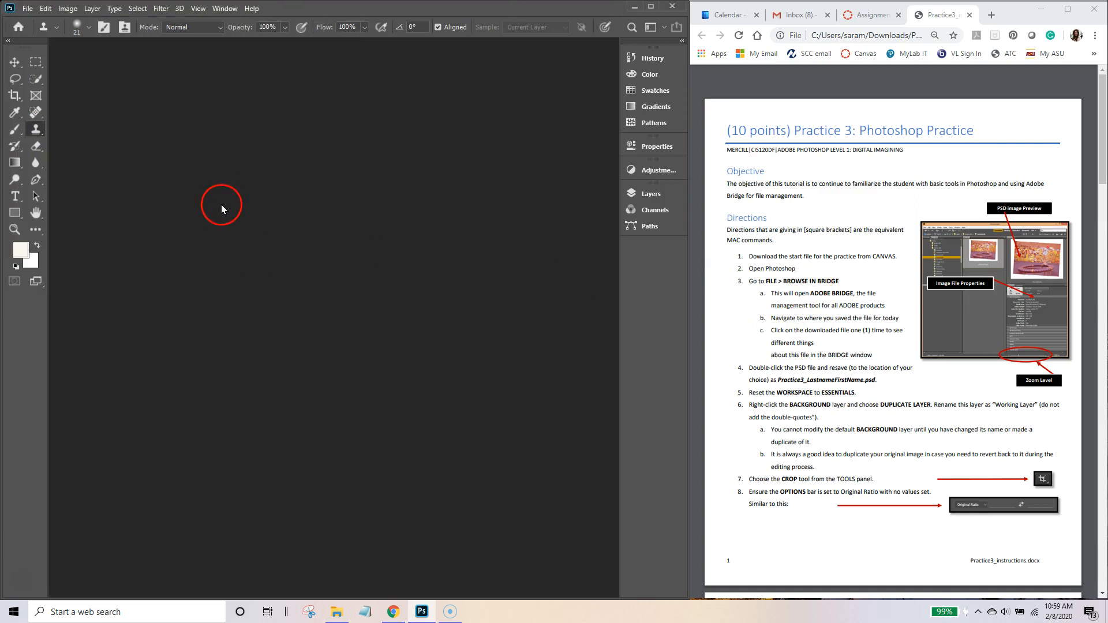
pyautogui.click(28, 9)
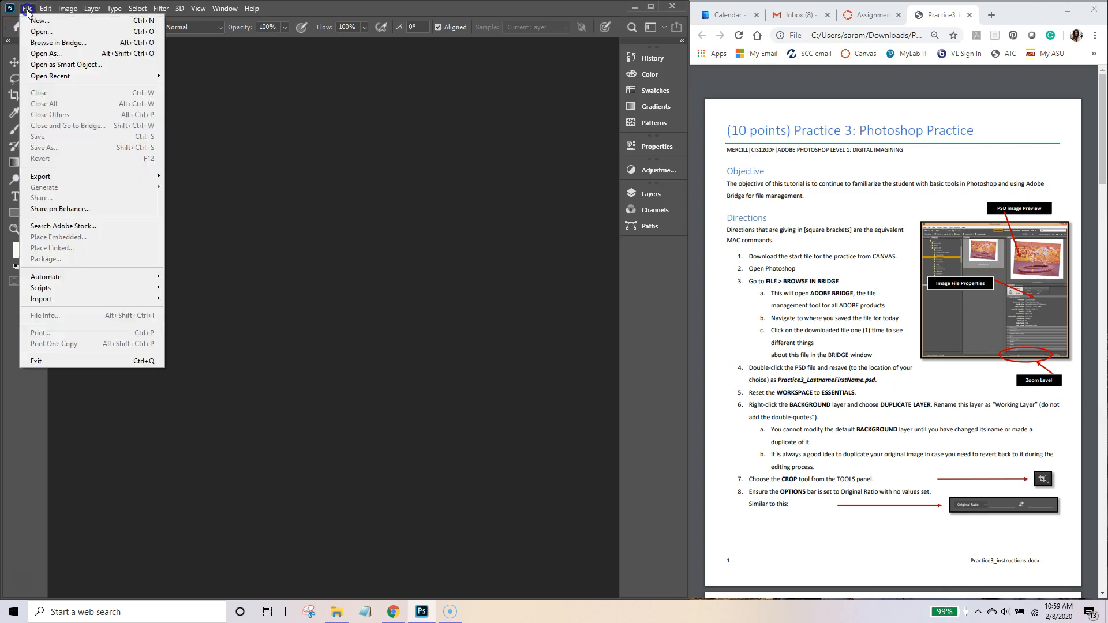
pyautogui.click(42, 43)
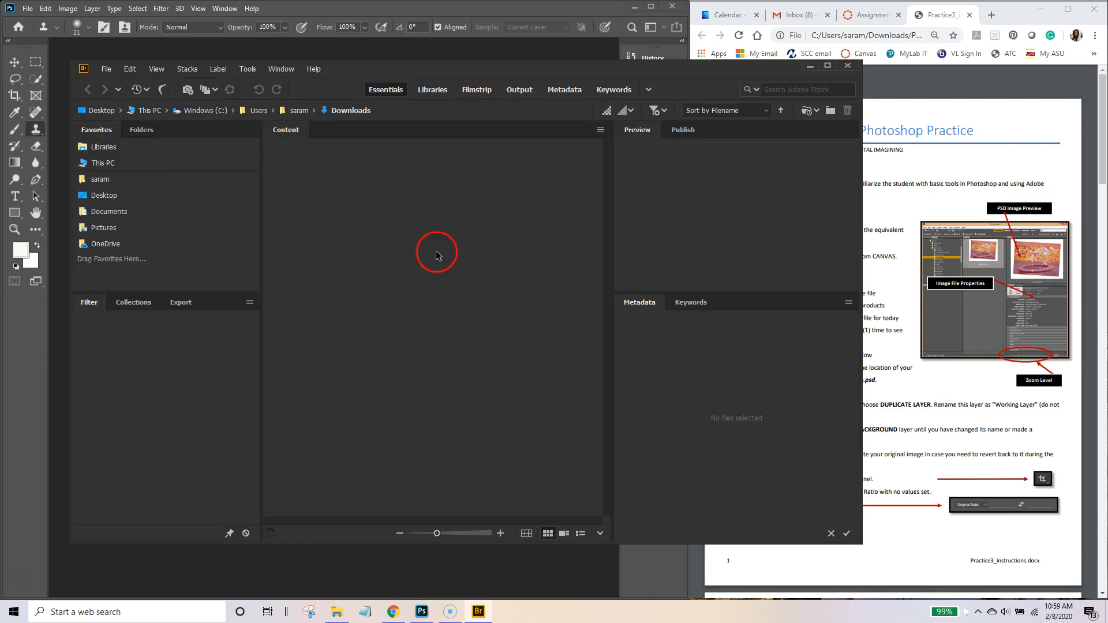
pyautogui.moveTo(459, 72); pyautogui.dragTo(491, 77)
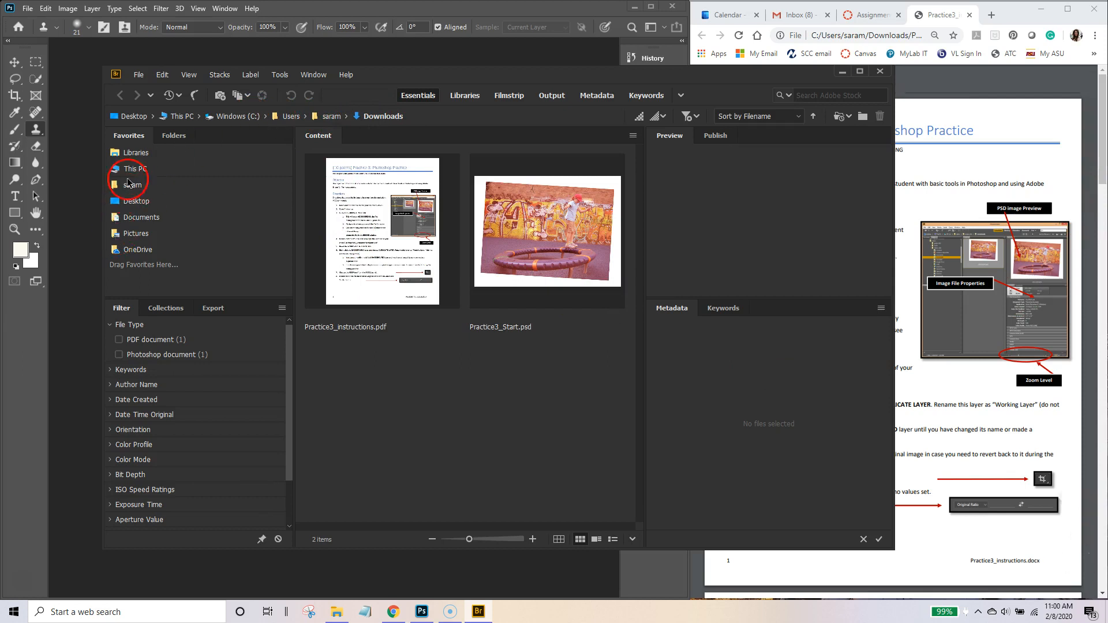
# Step: Visit This PC, shrink the thumbnails, then go back into the Downloads folder
pyautogui.click(141, 169)
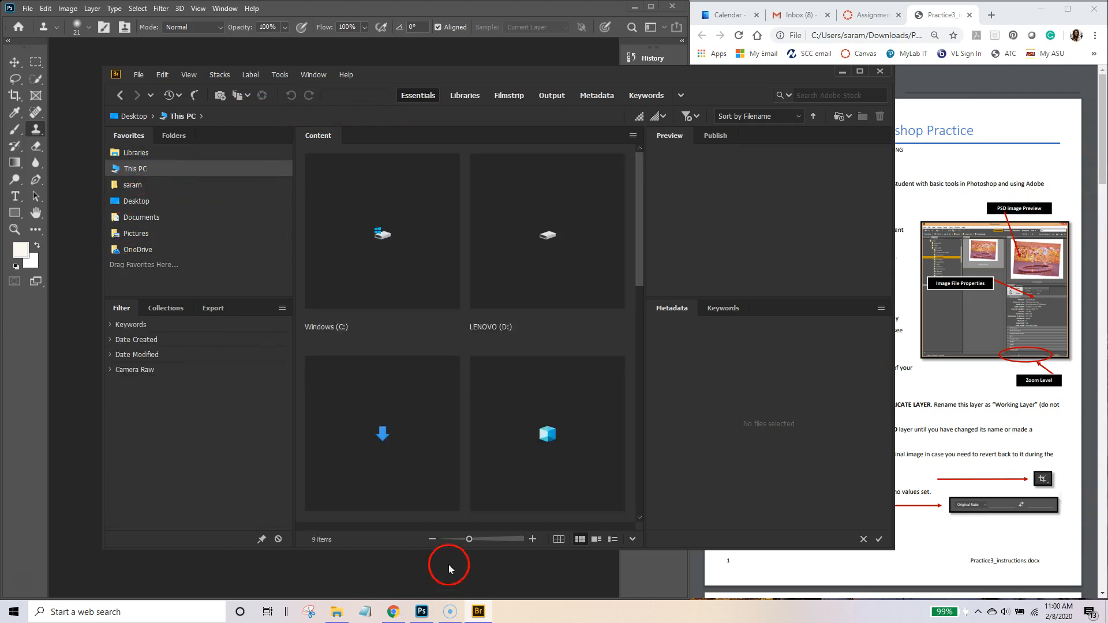
pyautogui.moveTo(459, 540); pyautogui.dragTo(453, 540)
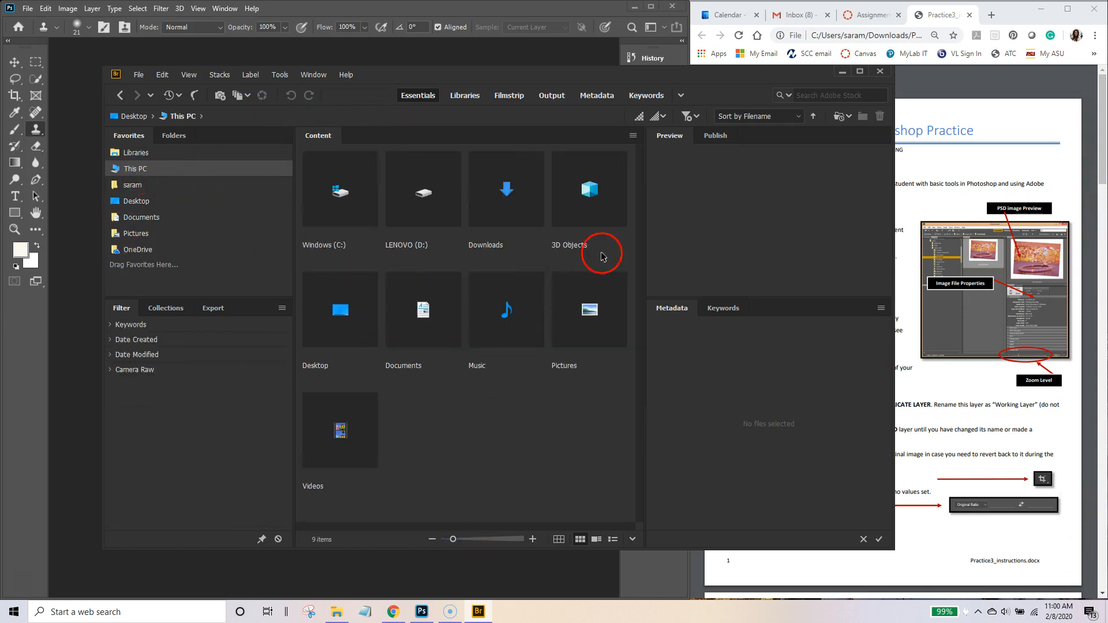
pyautogui.doubleClick(507, 181)
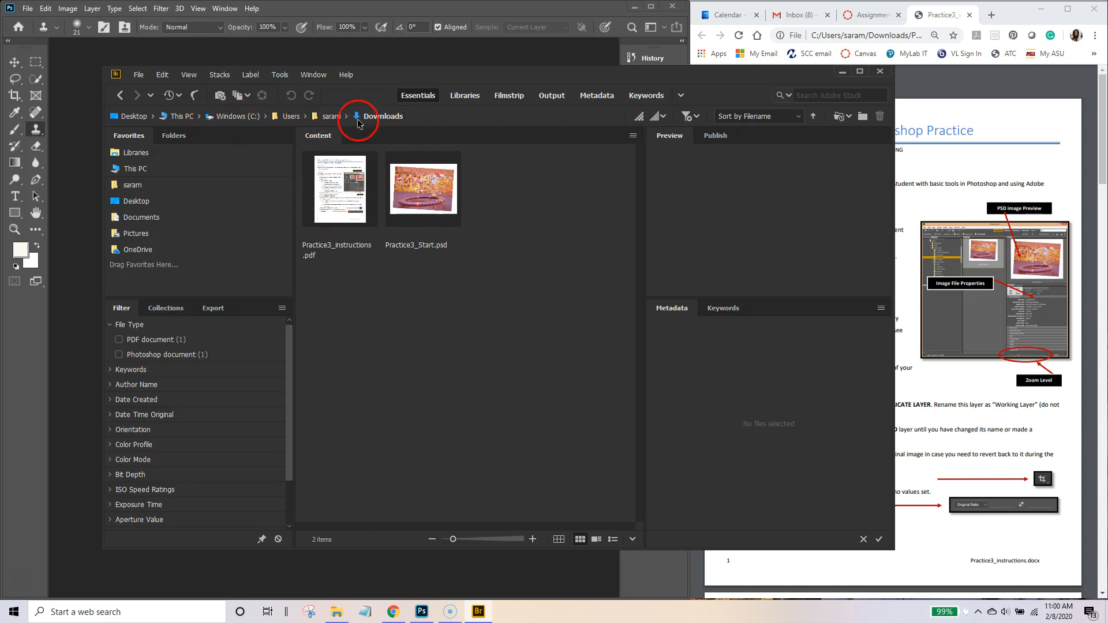
# Step: Compare the PDF and PSD previews, ending on Practice3_Start.psd's properties, then enlarge the thumbnails
pyautogui.click(340, 189)
pyautogui.click(432, 195)
pyautogui.click(344, 195)
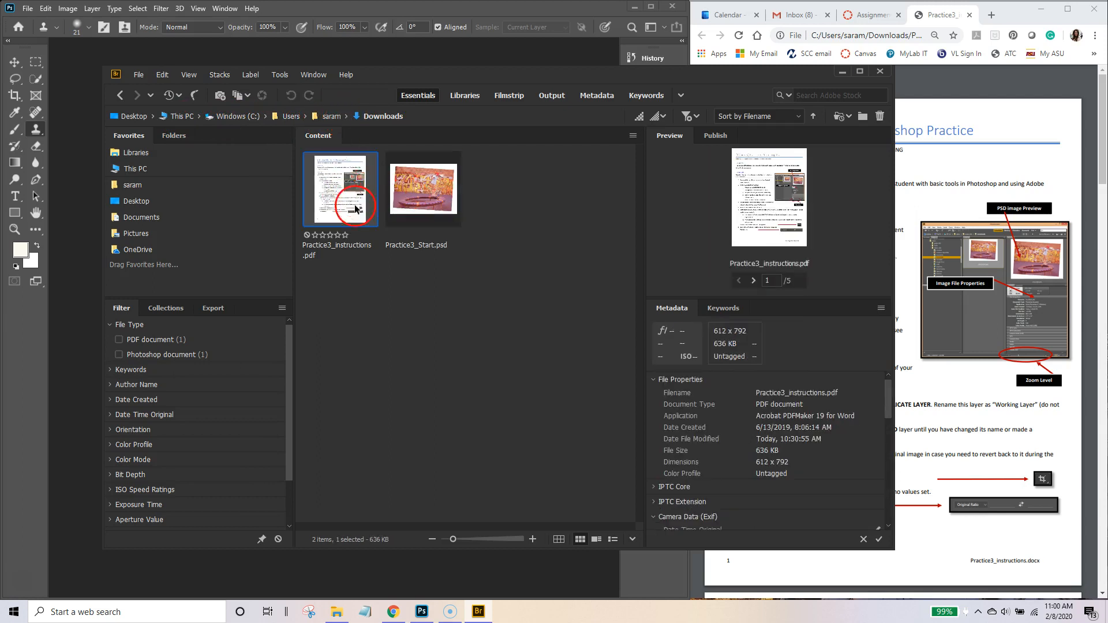
pyautogui.click(423, 193)
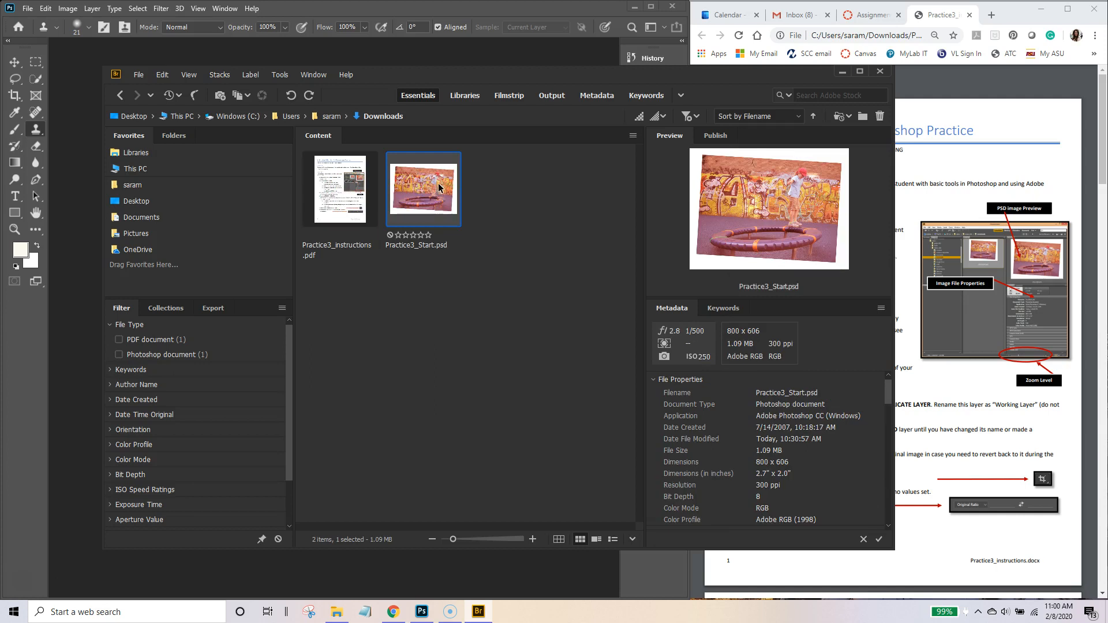
pyautogui.click(442, 189)
pyautogui.click(345, 191)
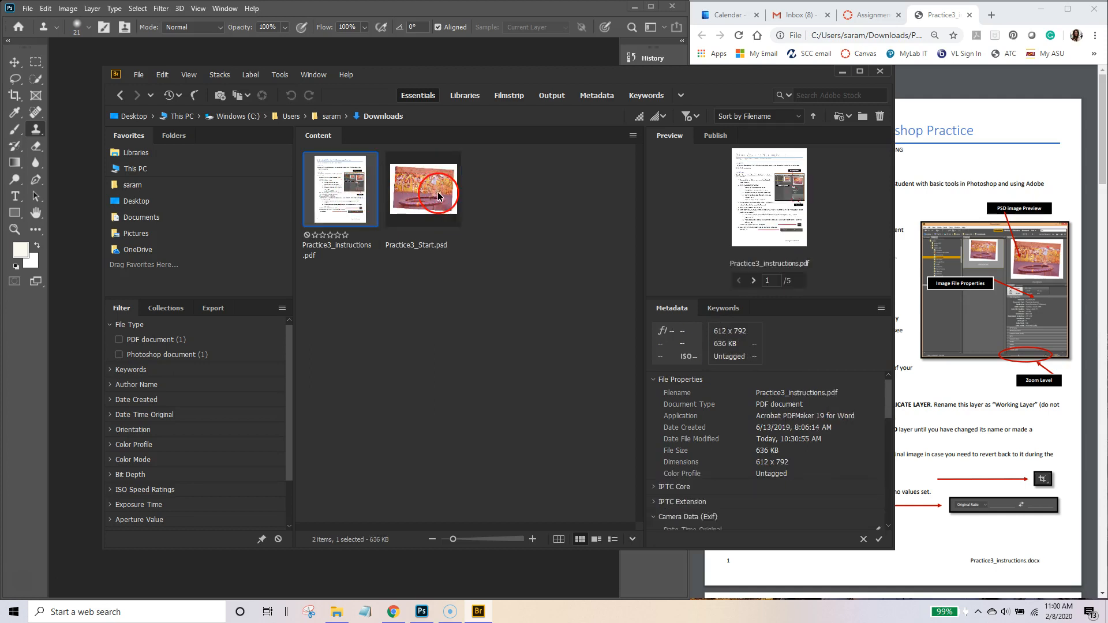
pyautogui.click(422, 191)
pyautogui.click(854, 495)
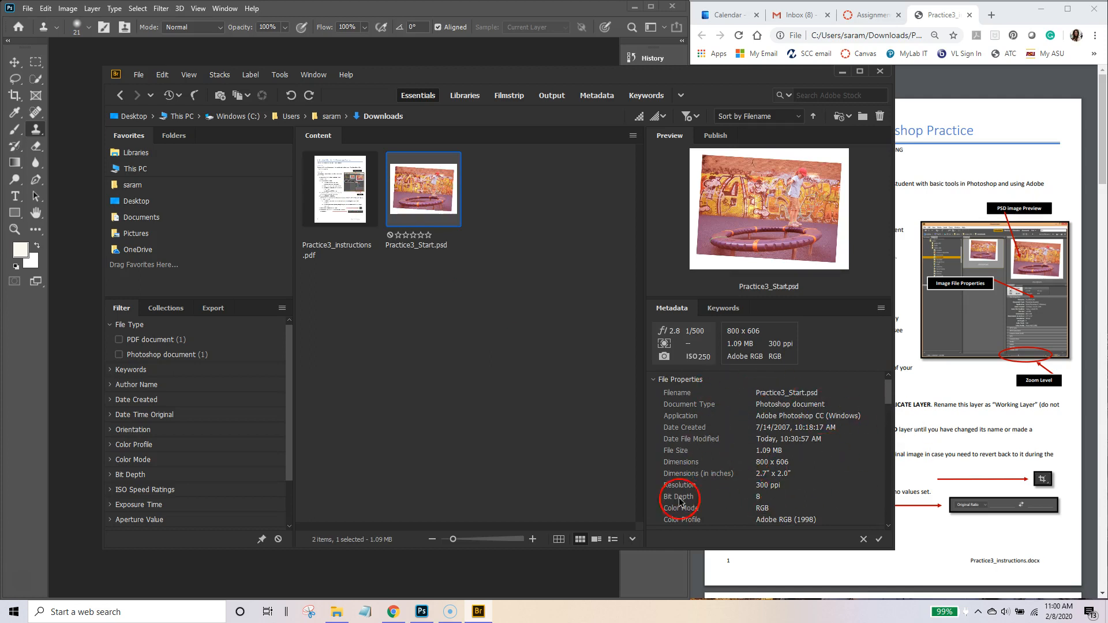
pyautogui.moveTo(453, 539)
pyautogui.mouseDown()
pyautogui.moveTo(476, 541)
pyautogui.moveTo(460, 540)
pyautogui.mouseUp()
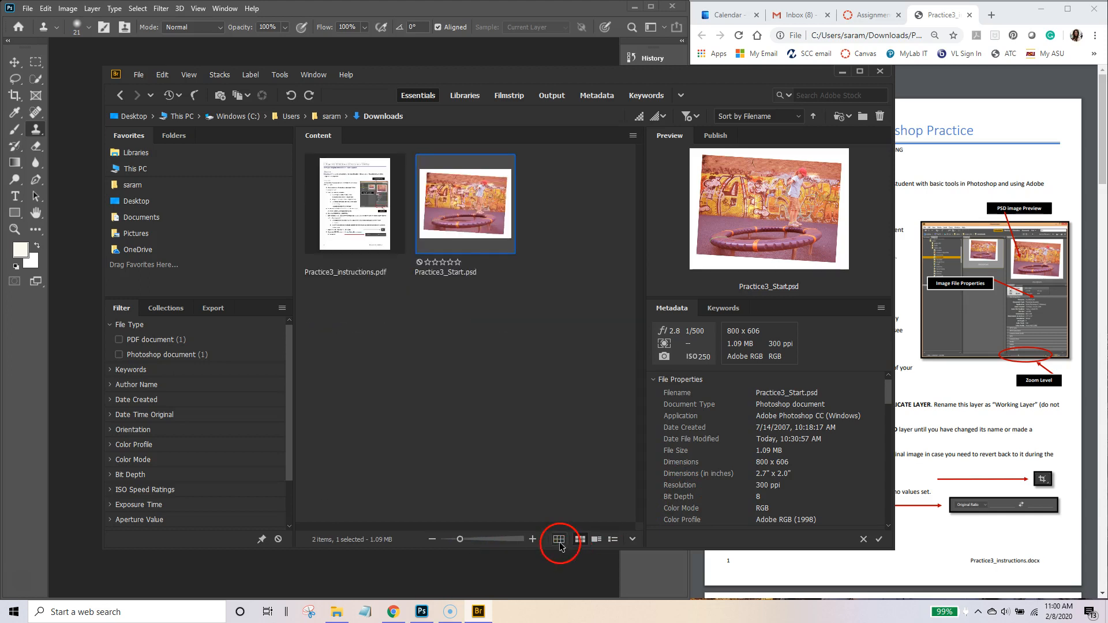
pyautogui.click(579, 540)
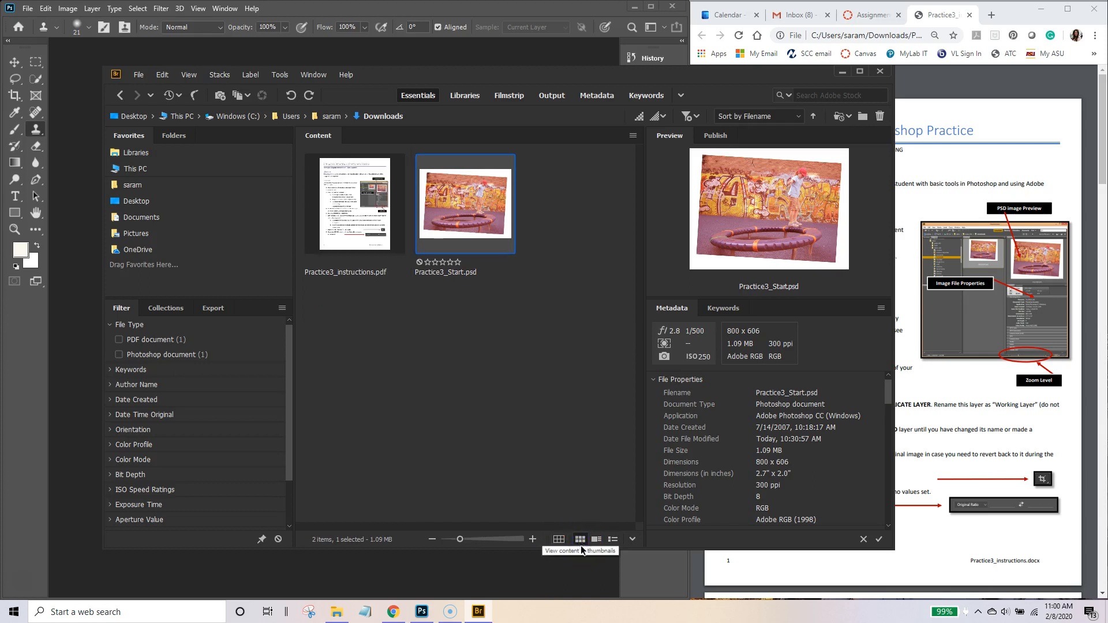
pyautogui.click(597, 541)
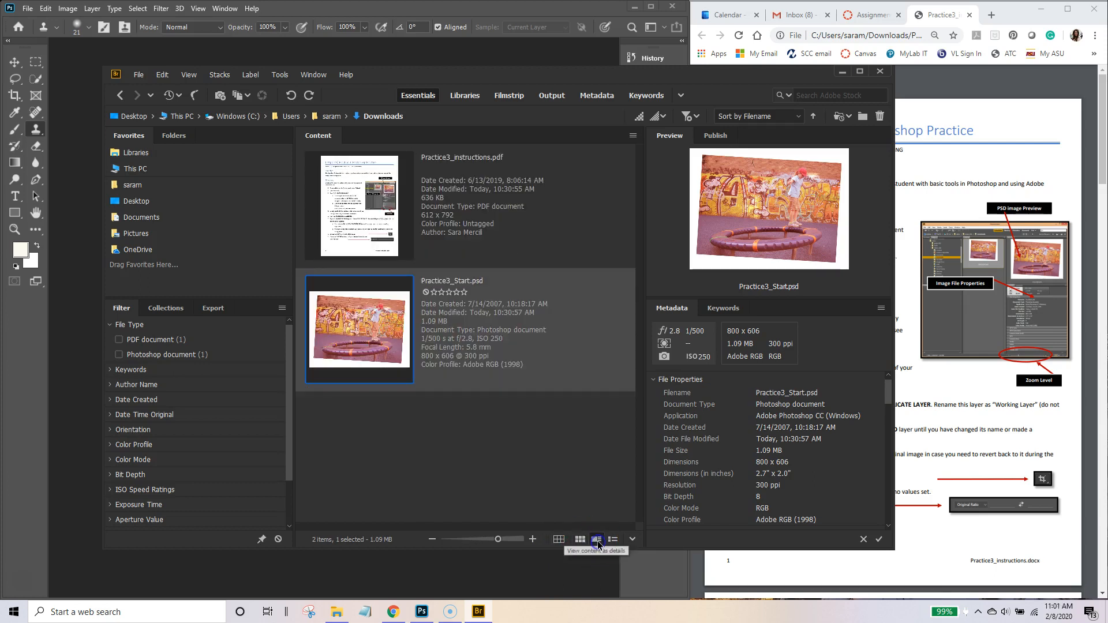
pyautogui.click(457, 292)
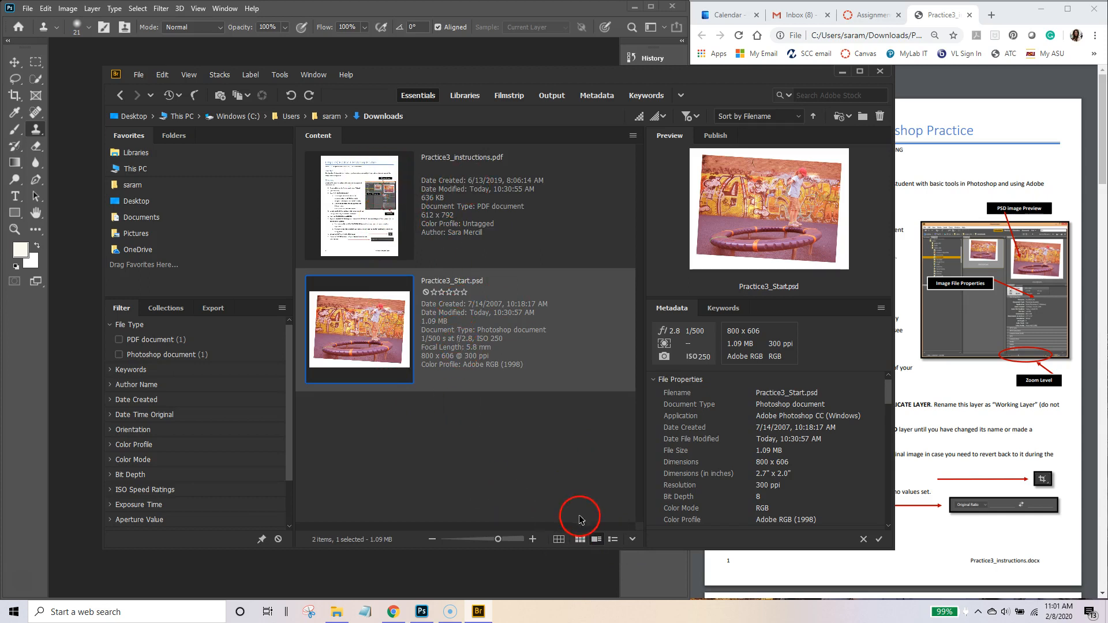
pyautogui.click(613, 540)
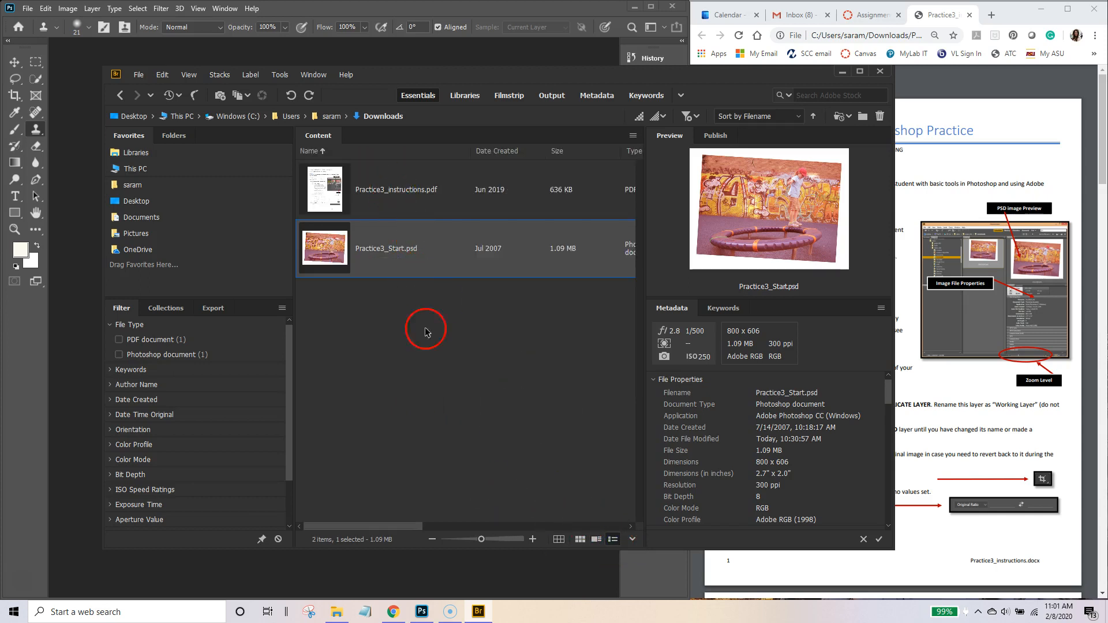
pyautogui.click(632, 540)
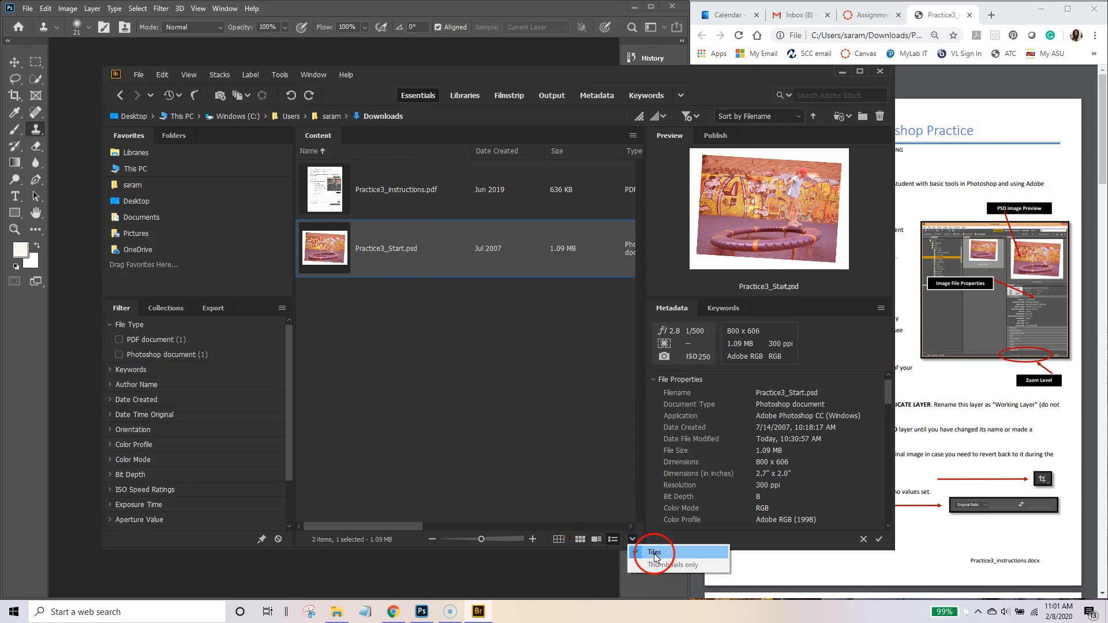
pyautogui.click(579, 540)
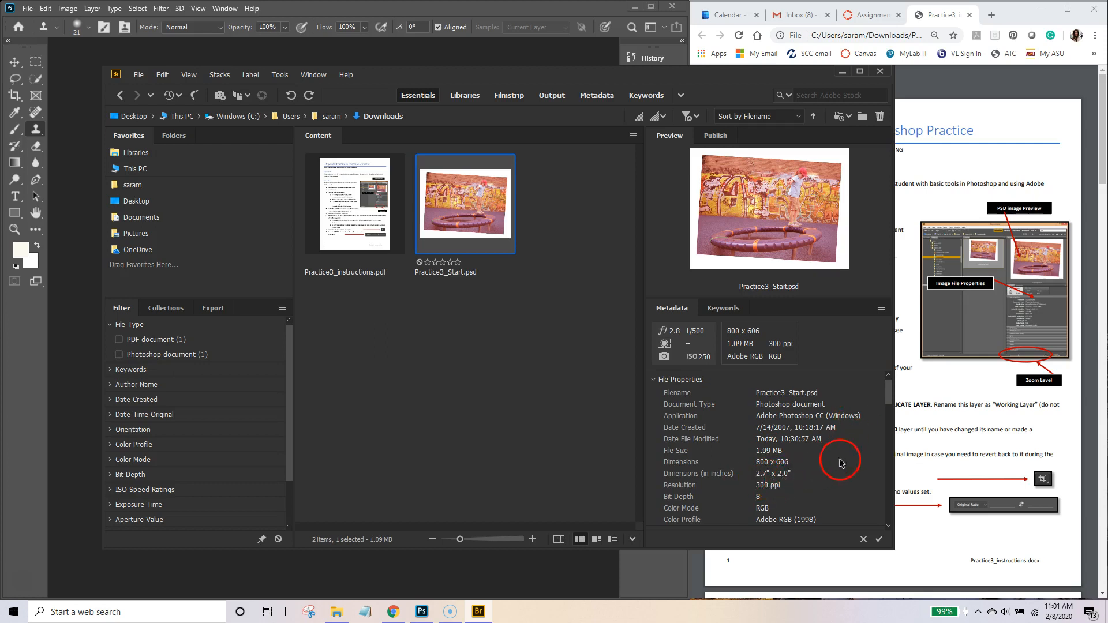
# Step: Switch the Metadata panel to Keywords (Events, People, Places), then reselect the PDF and Practice3_Start.psd
pyautogui.moveTo(890, 400)
pyautogui.mouseDown()
pyautogui.moveTo(888, 495)
pyautogui.moveTo(894, 384)
pyautogui.mouseUp()
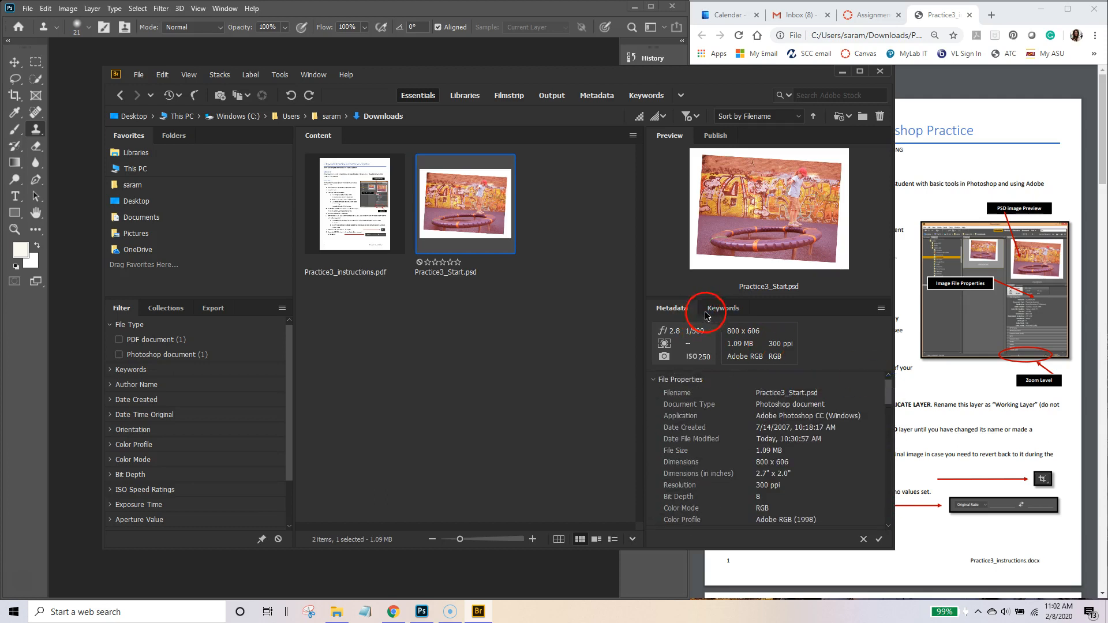
pyautogui.click(726, 310)
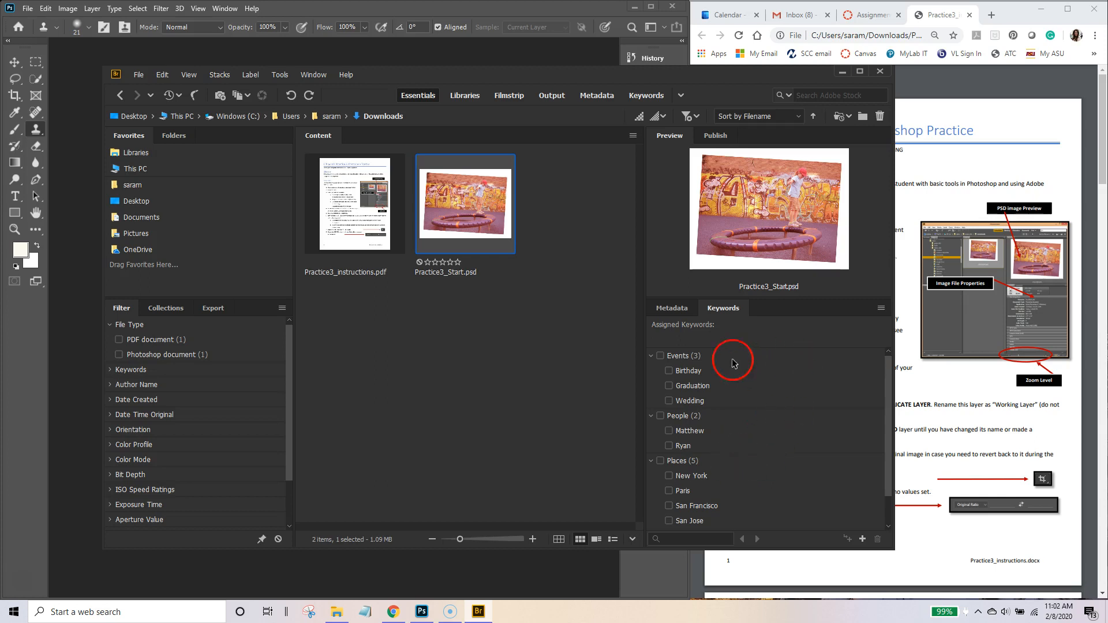
pyautogui.click(370, 212)
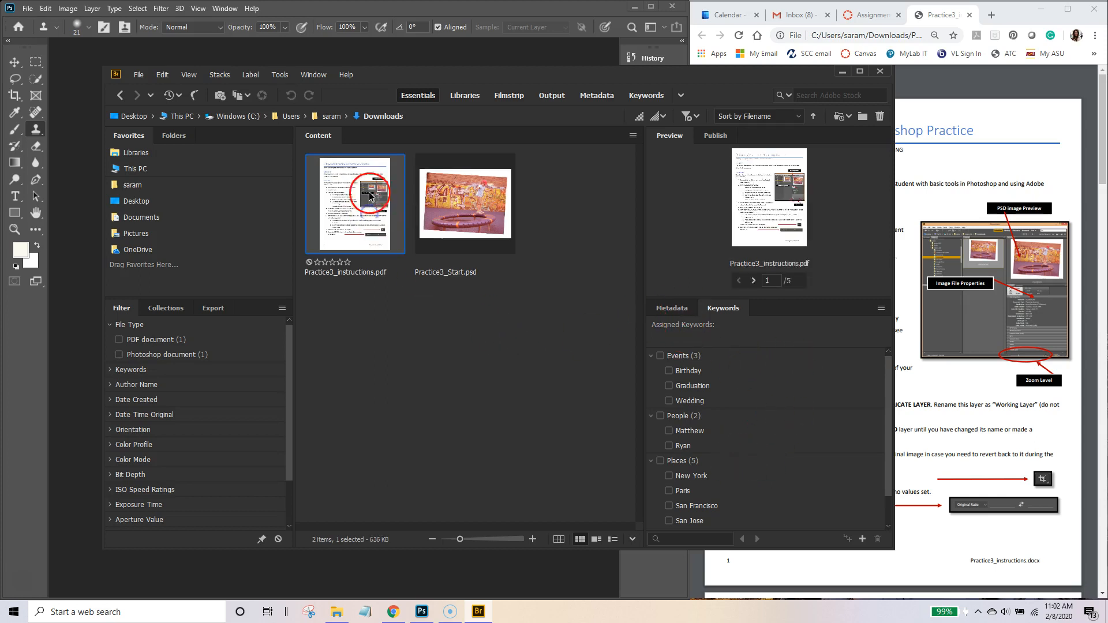
pyautogui.click(455, 233)
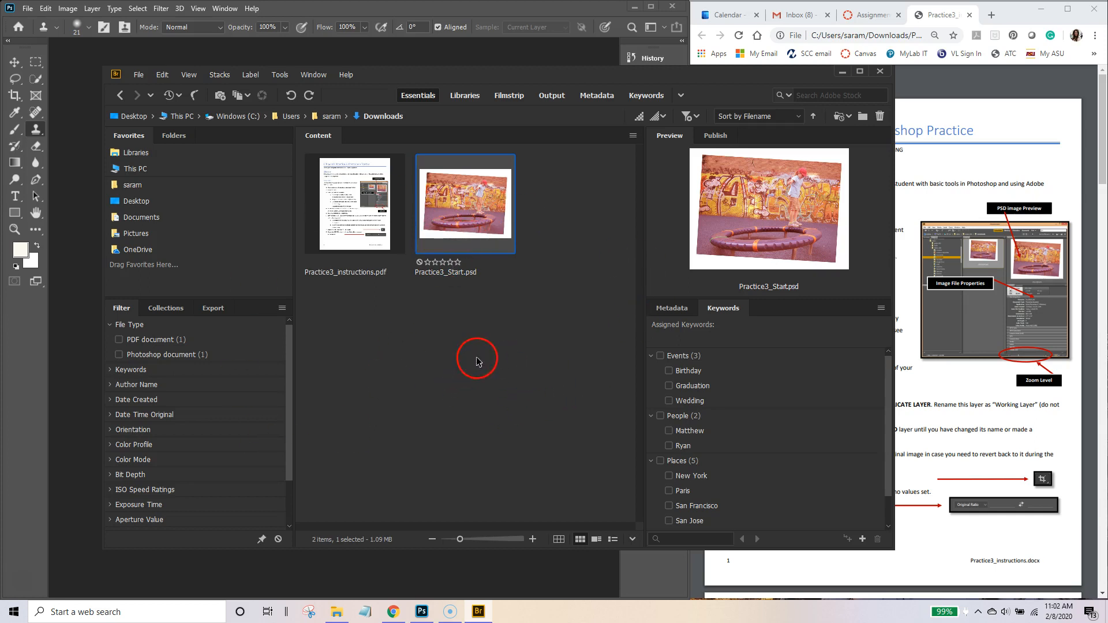
# Step: Open Practice3_Start.psd in Photoshop and close the Bridge window
pyautogui.doubleClick(472, 211)
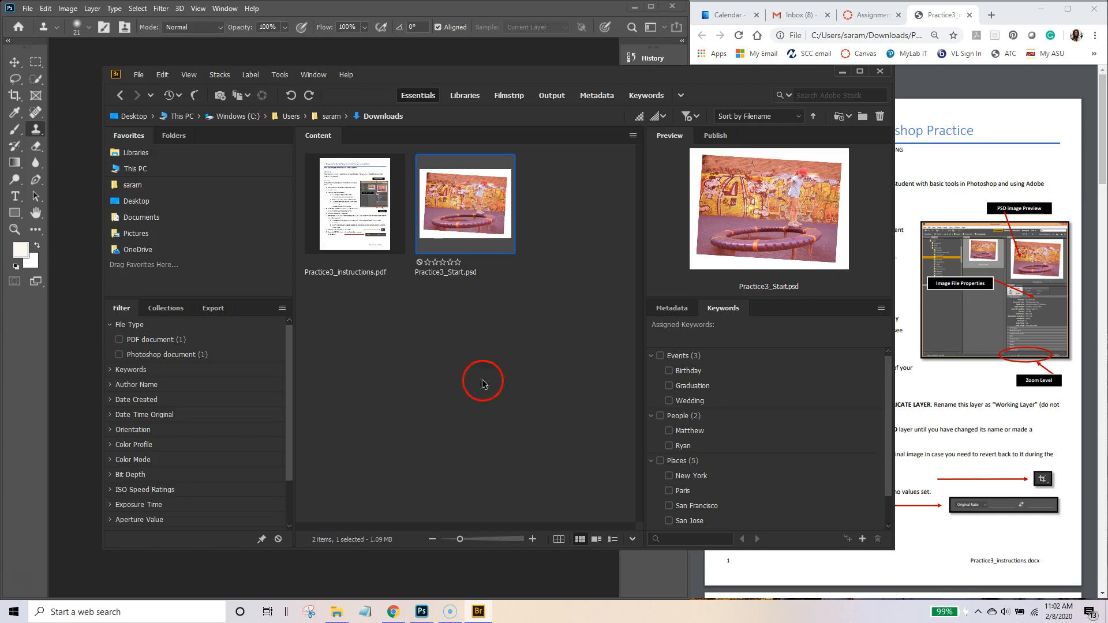
pyautogui.click(887, 76)
pyautogui.click(886, 76)
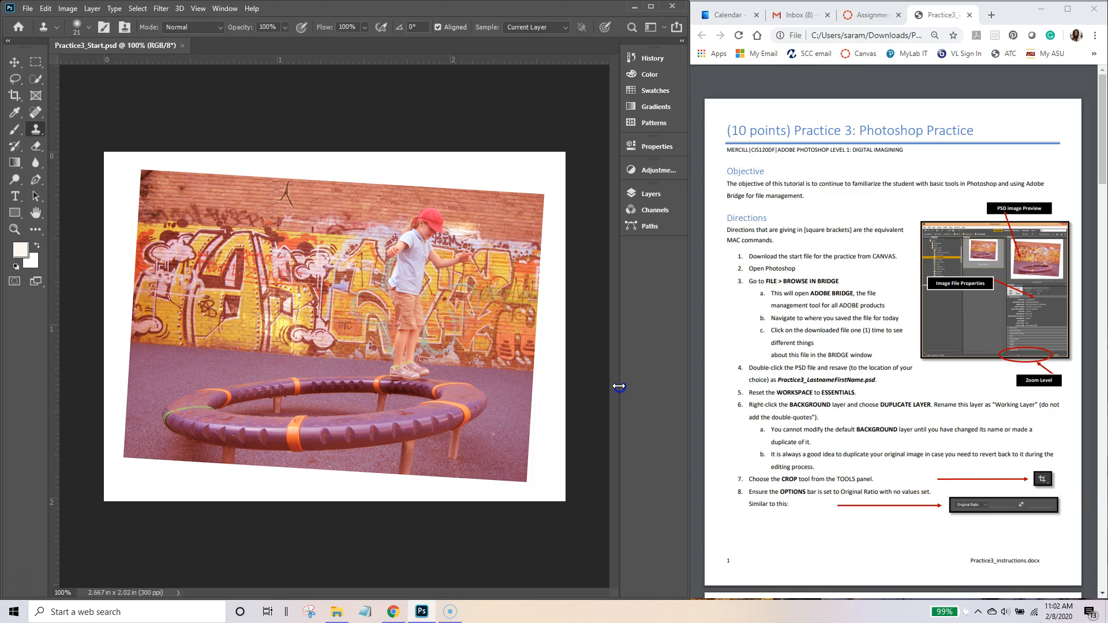
pyautogui.click(484, 300)
pyautogui.click(191, 26)
# Step: Save As a Photoshop file in Downloads named Practice3_ followed by the student's name
pyautogui.click(27, 8)
pyautogui.click(44, 147)
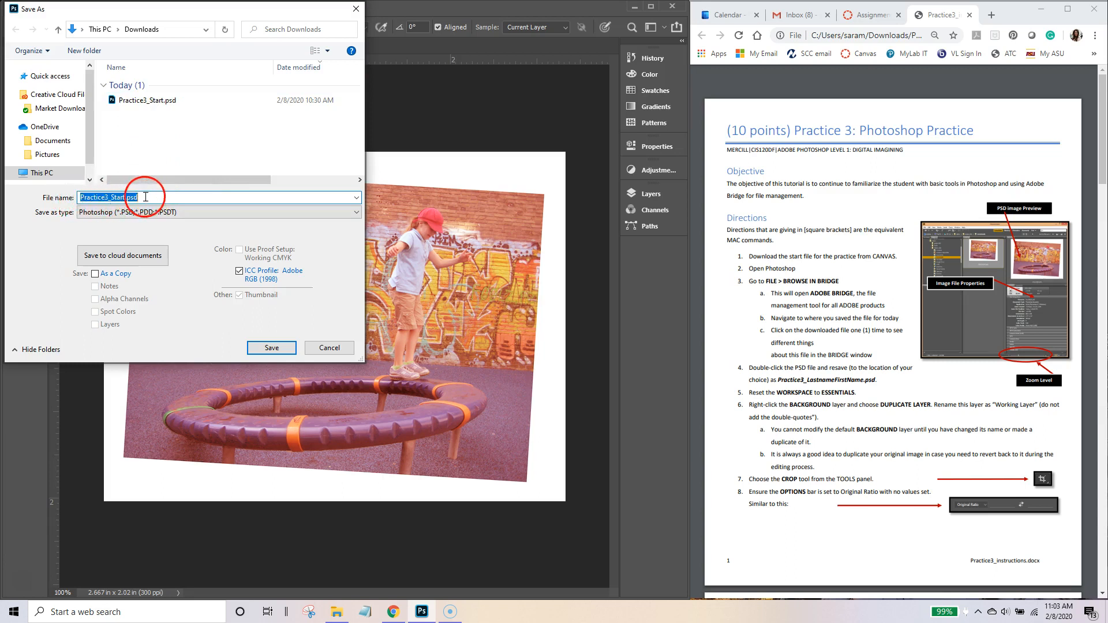
pyautogui.click(159, 196)
pyautogui.click(299, 260)
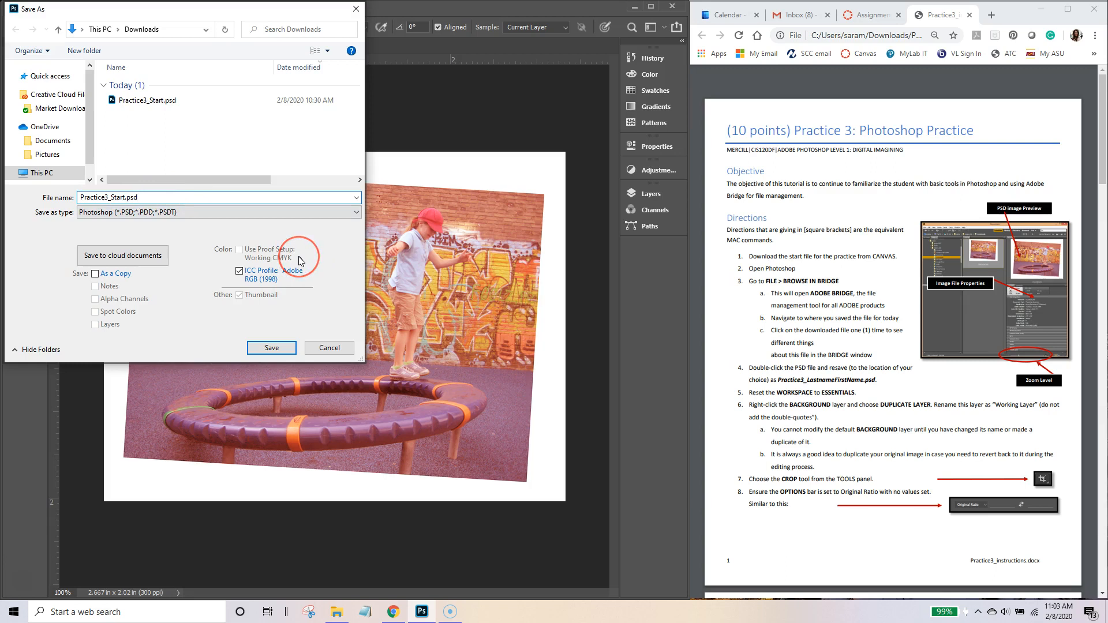
pyautogui.press('BackSpace')
pyautogui.press('BackSpace')
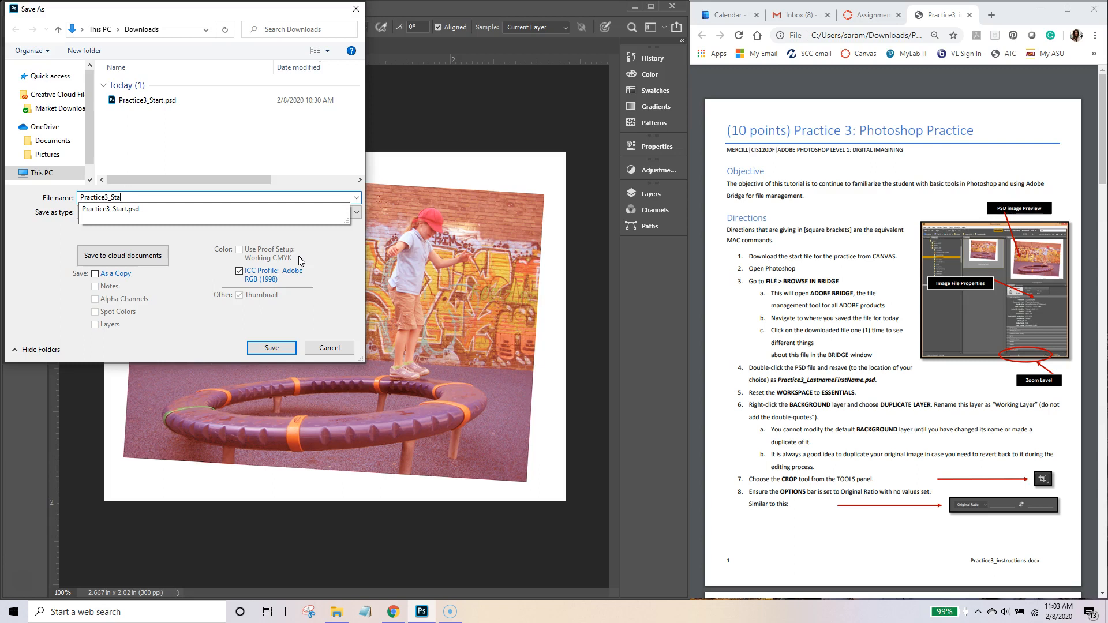
pyautogui.press('BackSpace')
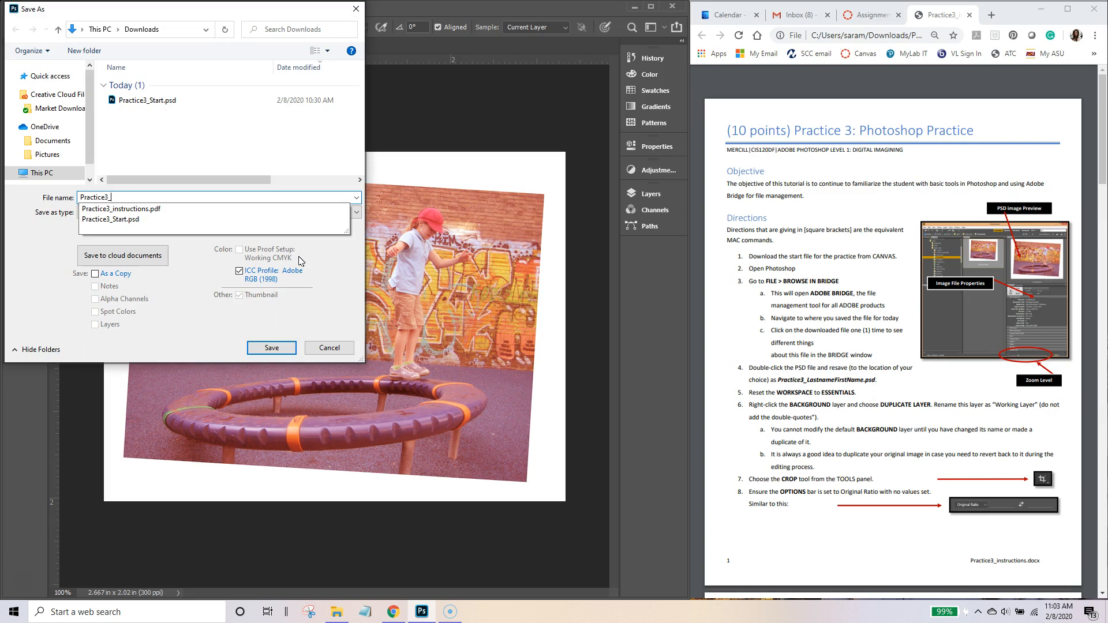
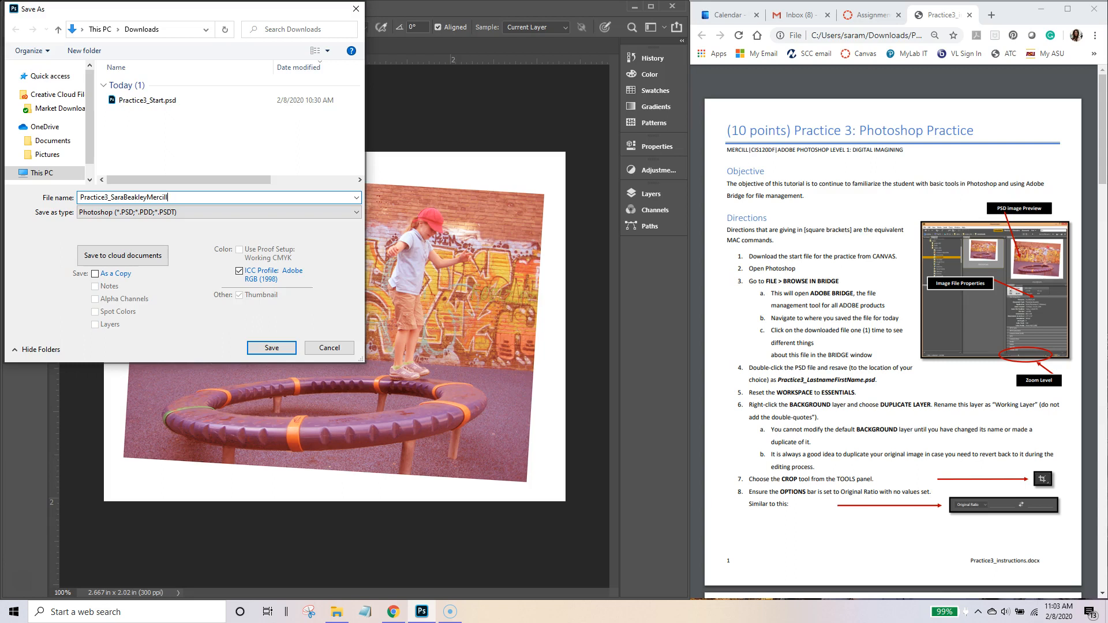
pyautogui.click(275, 347)
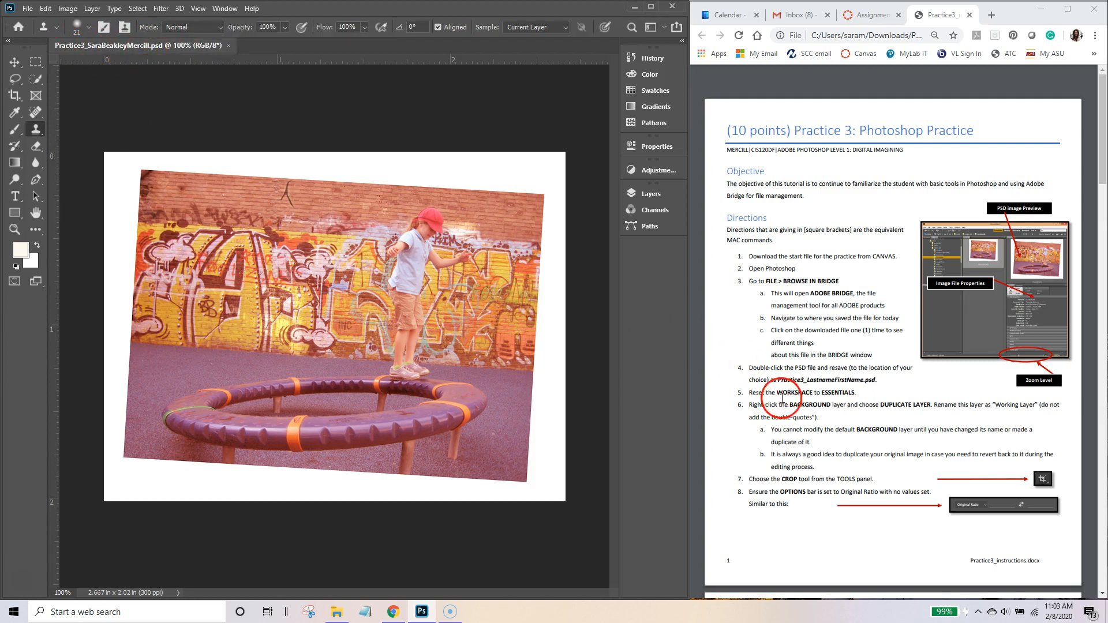
# Step: Mark the workspace step in the instructions, then choose Reset Essentials from the workspace switcher
pyautogui.moveTo(748, 392); pyautogui.dragTo(823, 392)
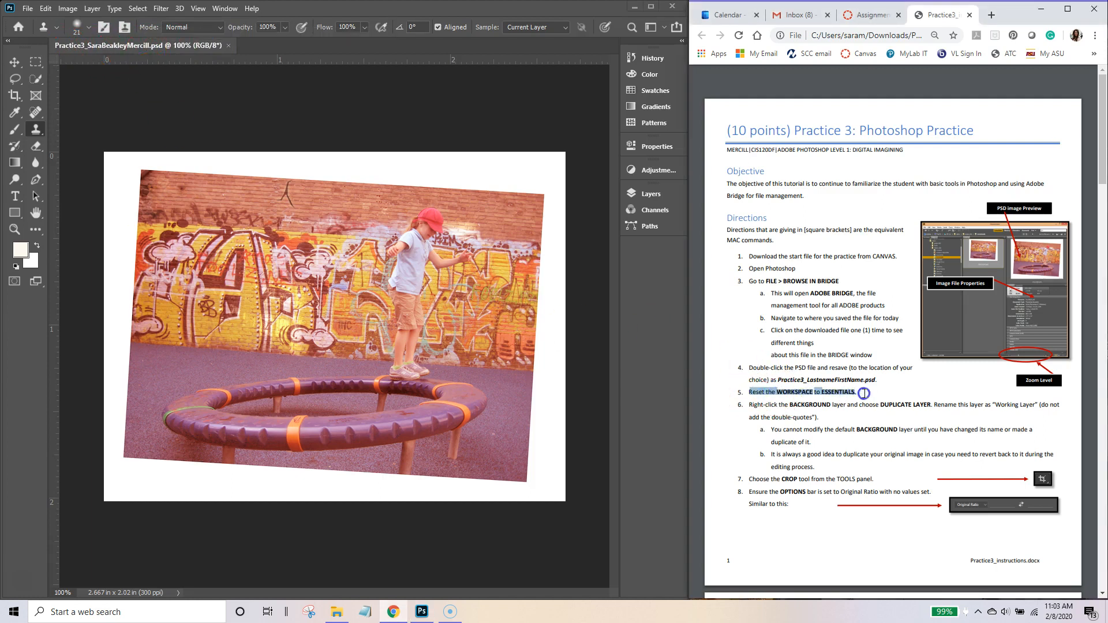
pyautogui.click(726, 469)
pyautogui.click(613, 122)
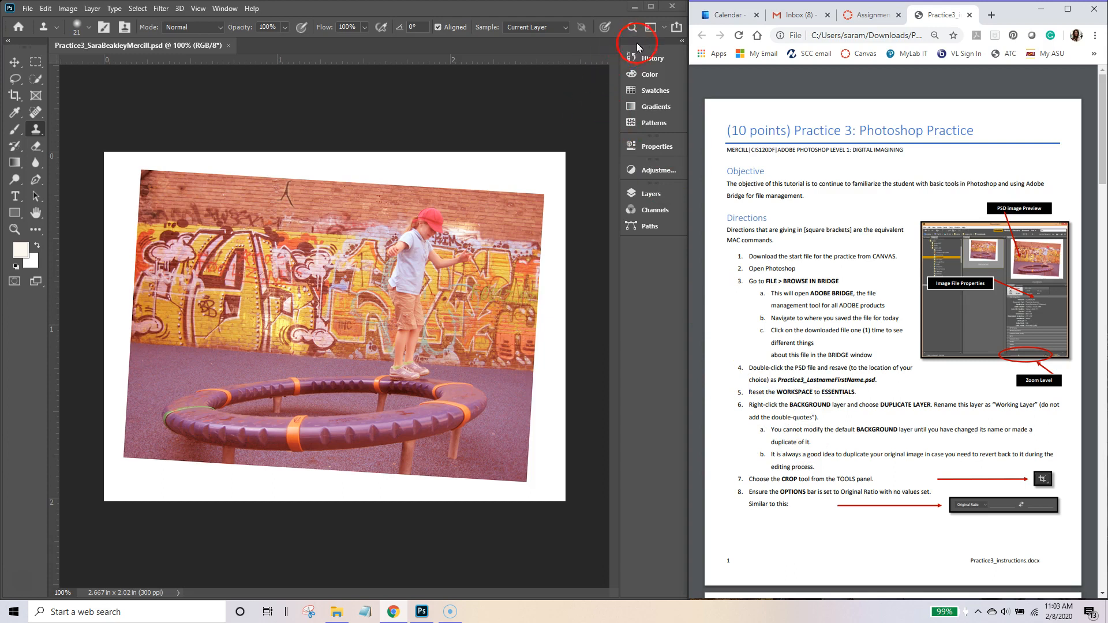
pyautogui.click(665, 28)
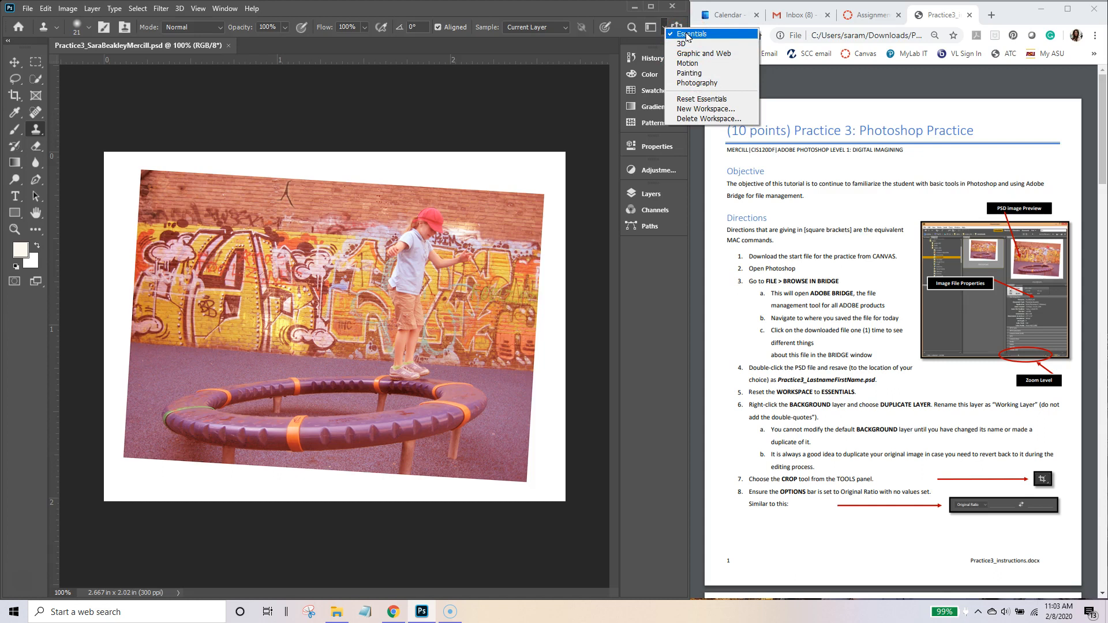
pyautogui.click(692, 103)
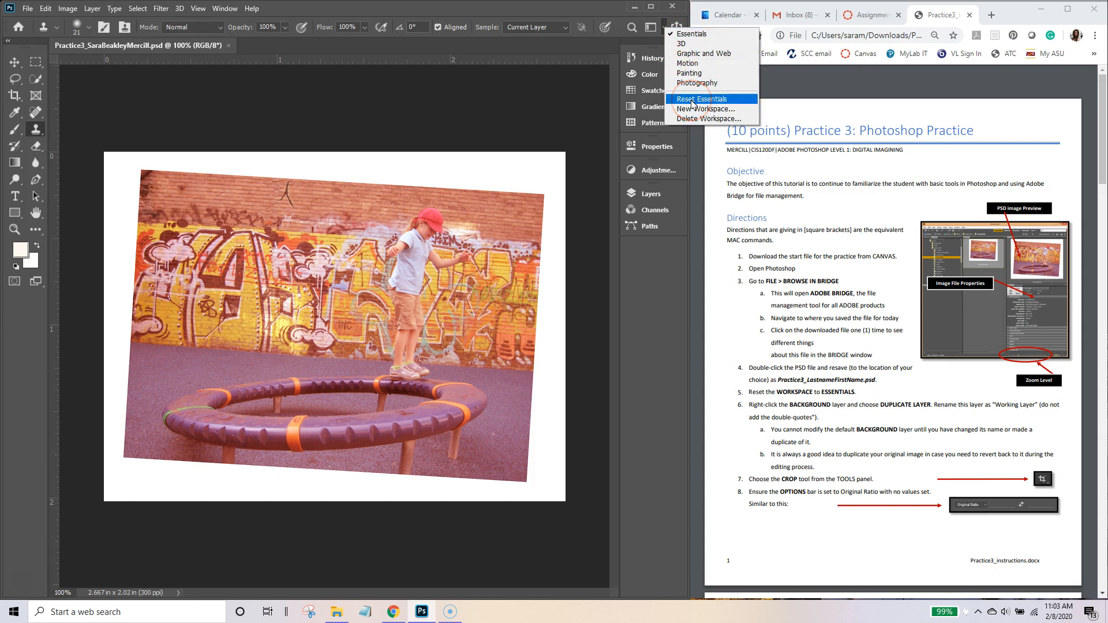
pyautogui.click(693, 103)
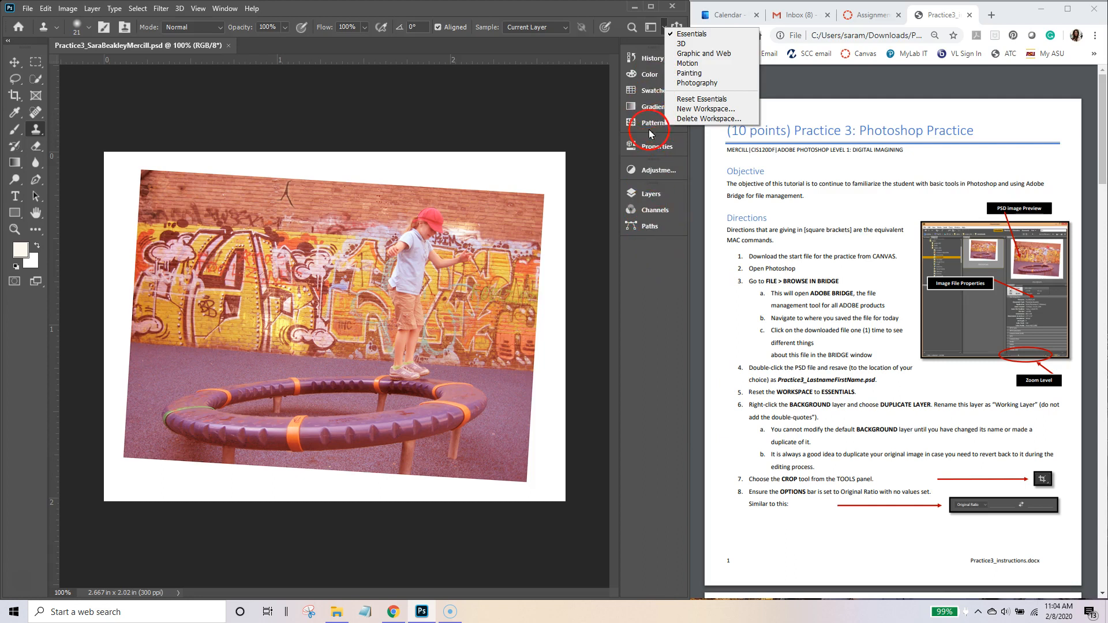
pyautogui.click(663, 27)
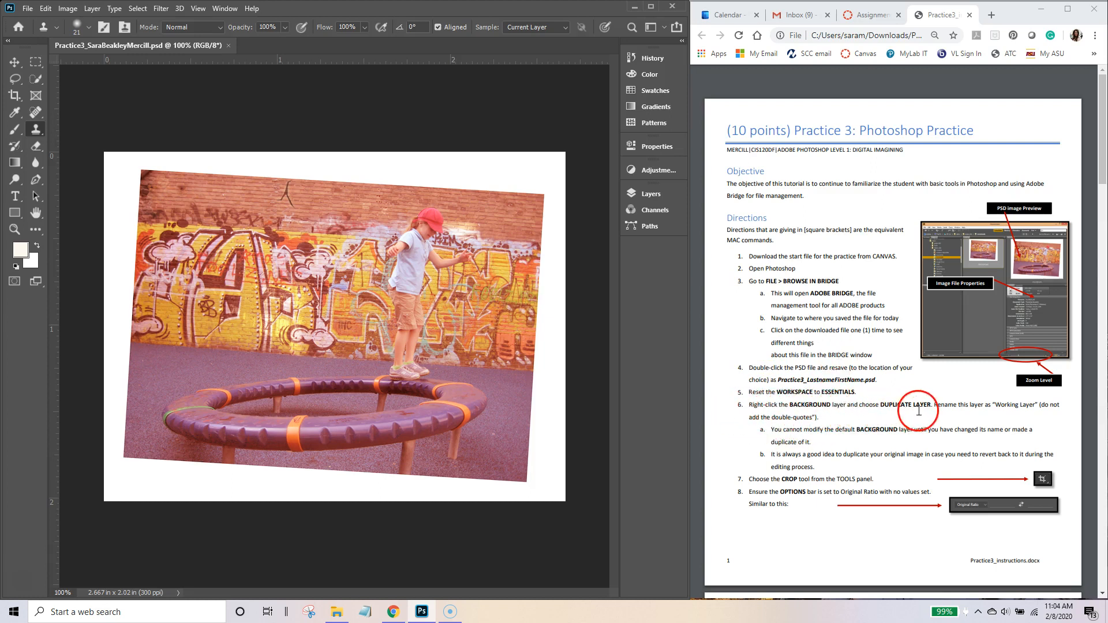
# Step: Show the Layers panel over the canvas from the Window menu
pyautogui.click(649, 195)
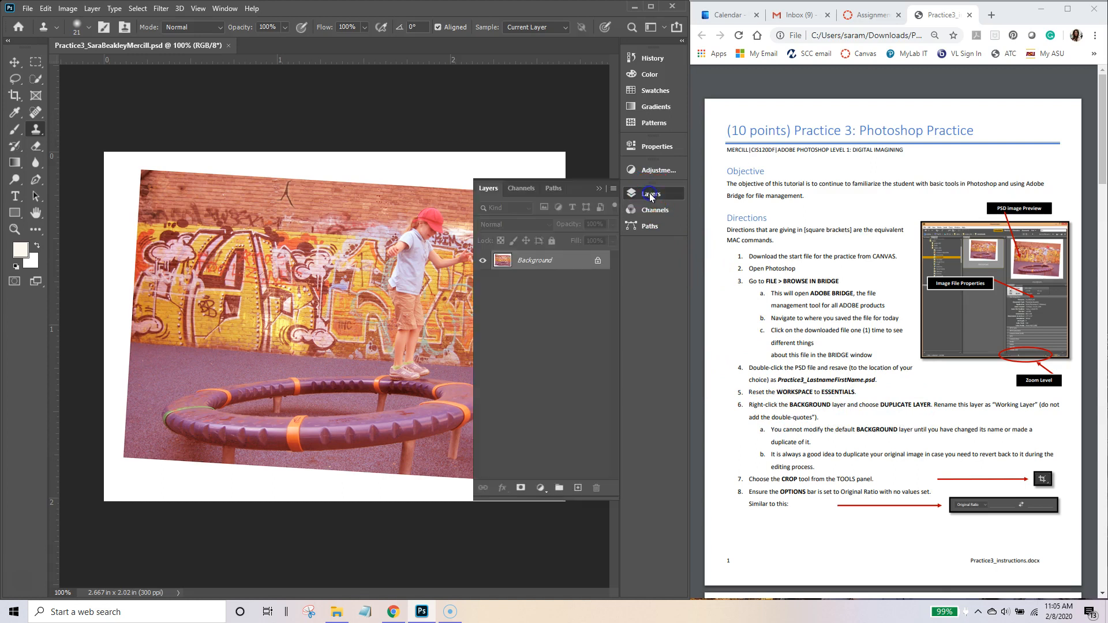
pyautogui.click(648, 194)
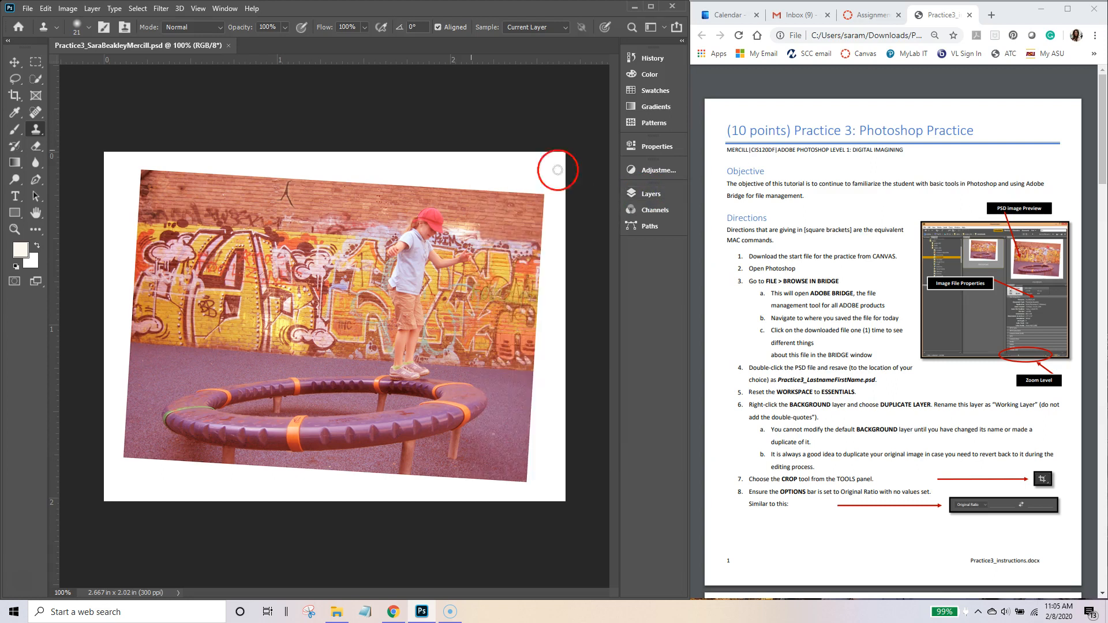
pyautogui.click(225, 9)
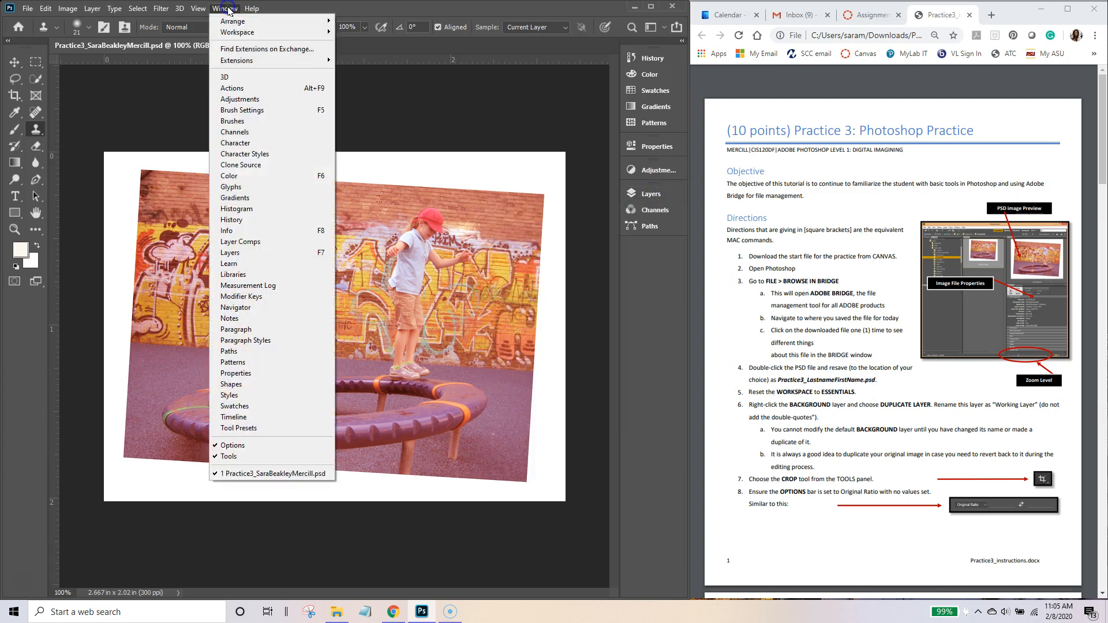
pyautogui.click(233, 253)
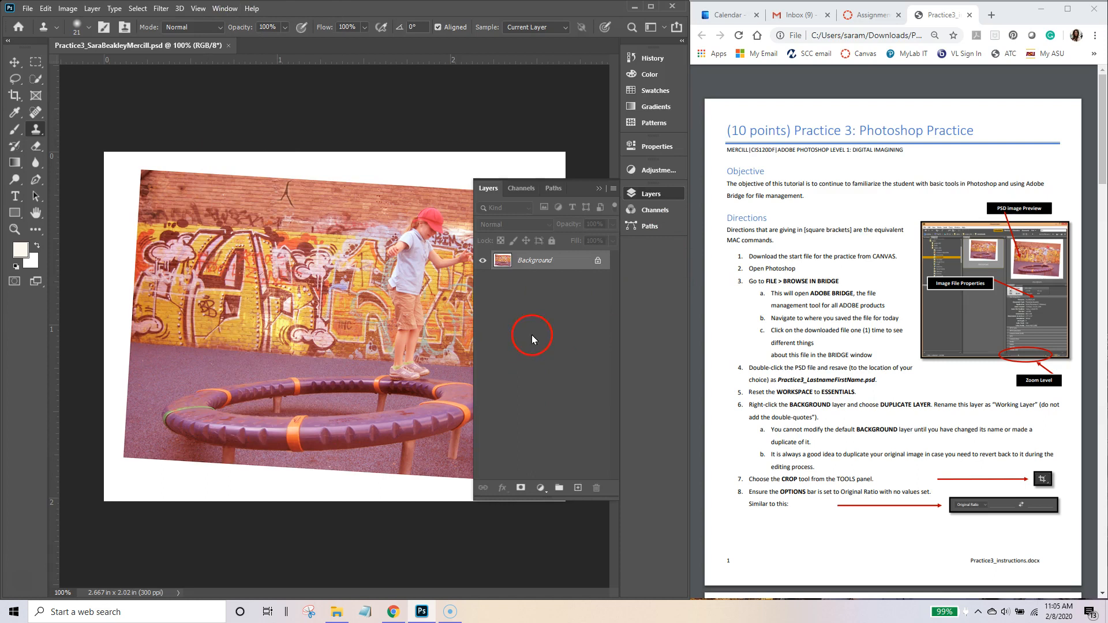
# Step: Duplicate the Background layer as a new layer named 'Working Layer'
pyautogui.rightClick(541, 263)
pyautogui.click(577, 285)
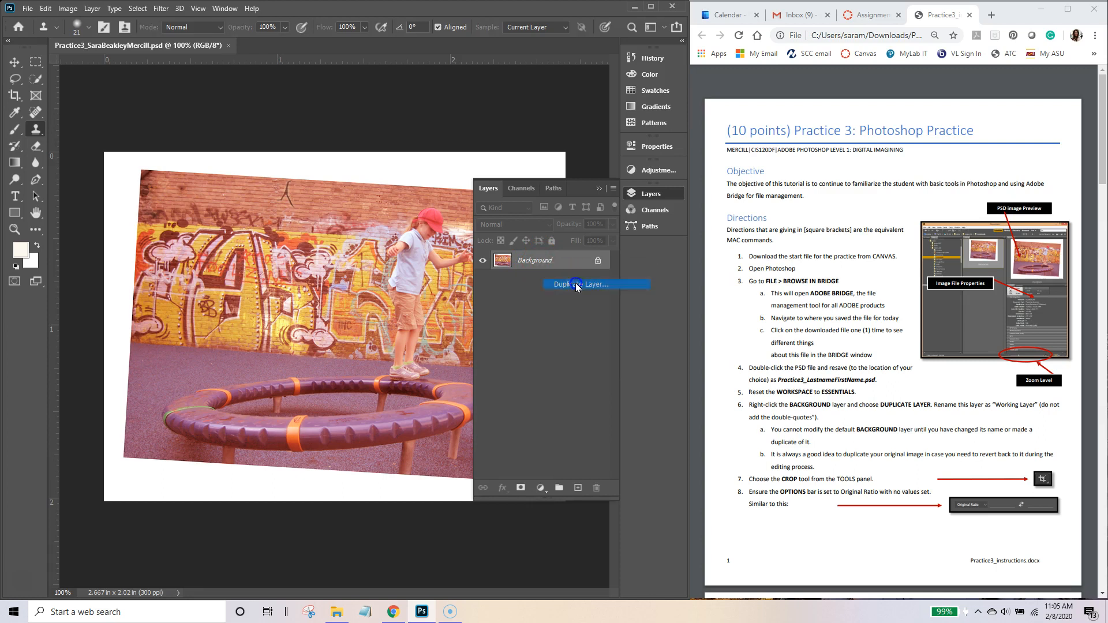
pyautogui.write('WOrking')
pyautogui.press('BackSpace')
pyautogui.press('BackSpace')
pyautogui.press('BackSpace')
pyautogui.press('BackSpace')
pyautogui.press('BackSpace')
pyautogui.press('BackSpace')
pyautogui.press('BackSpace')
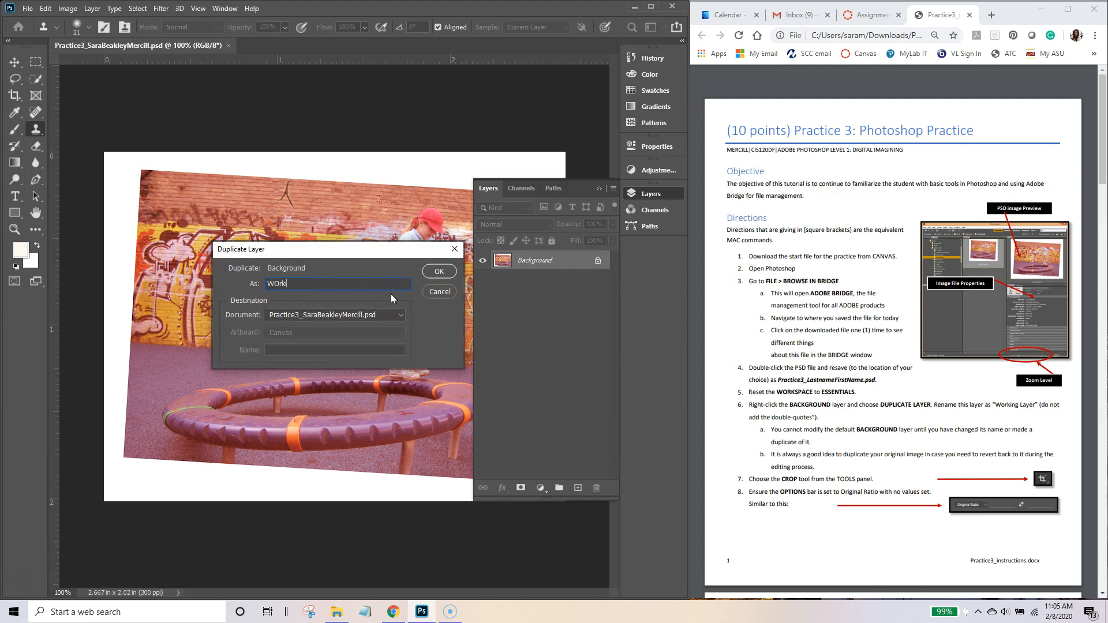
pyautogui.write('orking Layer')
pyautogui.press('Return')
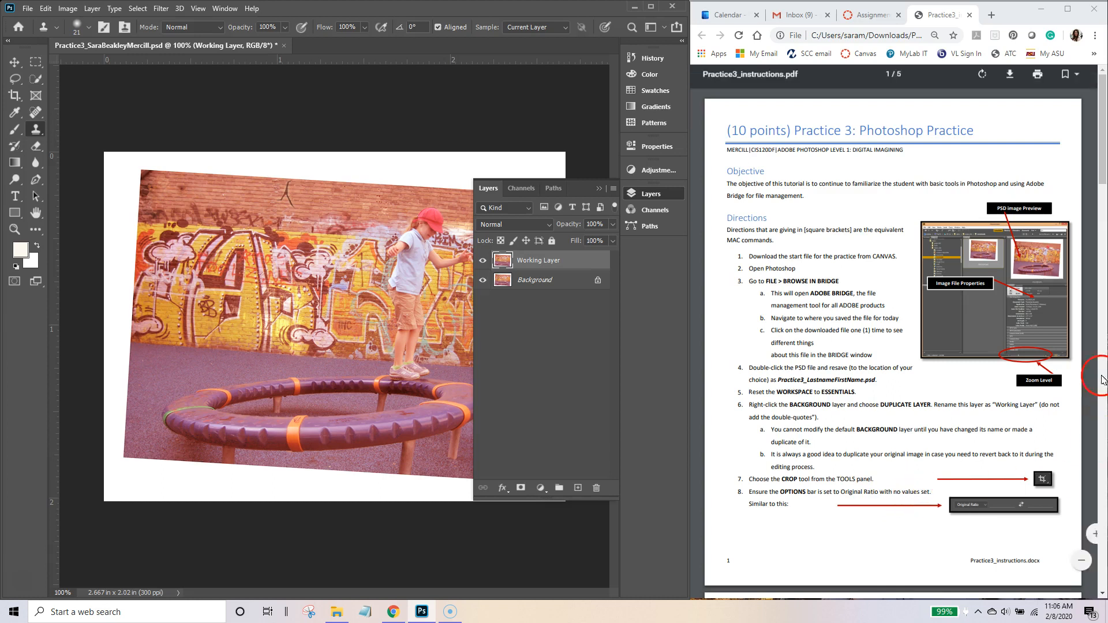
# Step: Collapse the Layers panel, pick the Crop tool and set its ratio to Original Ratio
pyautogui.moveTo(1102, 147); pyautogui.dragTo(1103, 221)
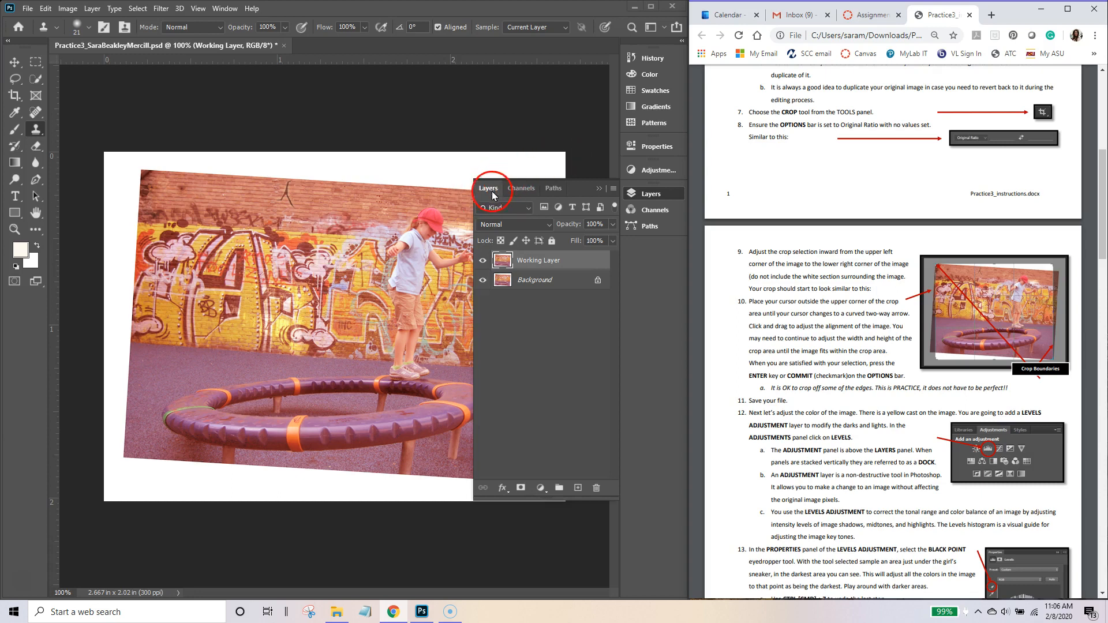
pyautogui.click(650, 195)
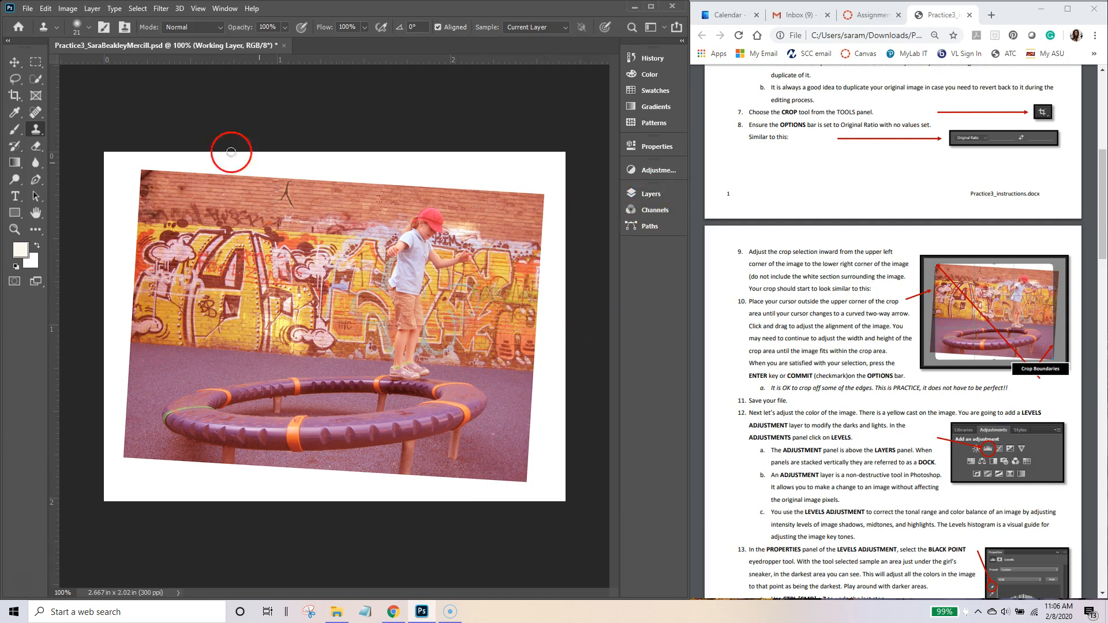
pyautogui.click(12, 96)
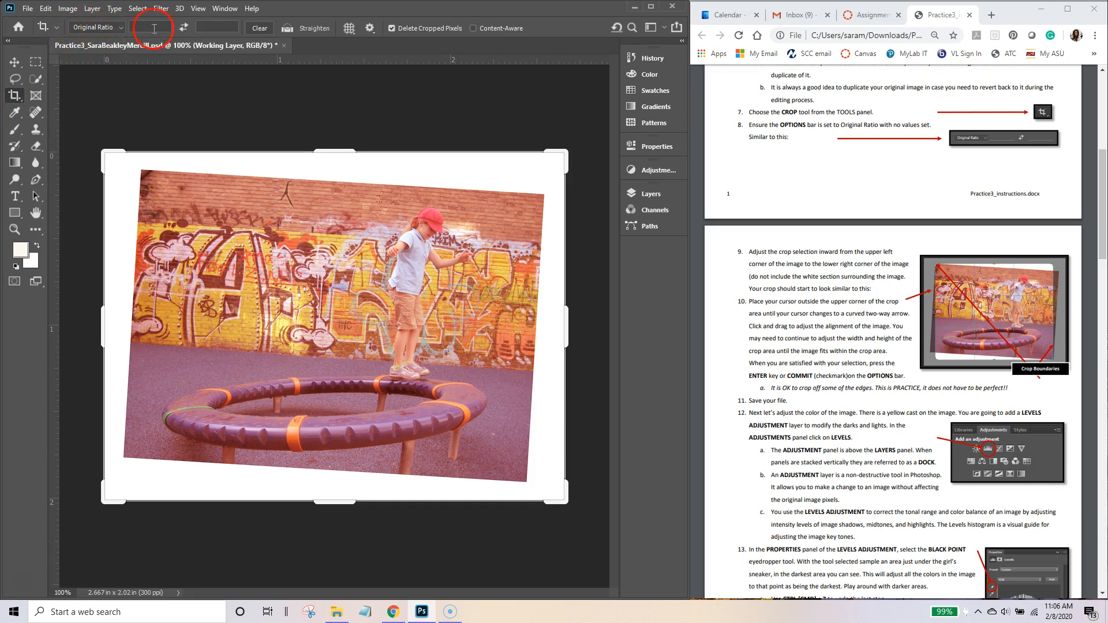
pyautogui.click(115, 27)
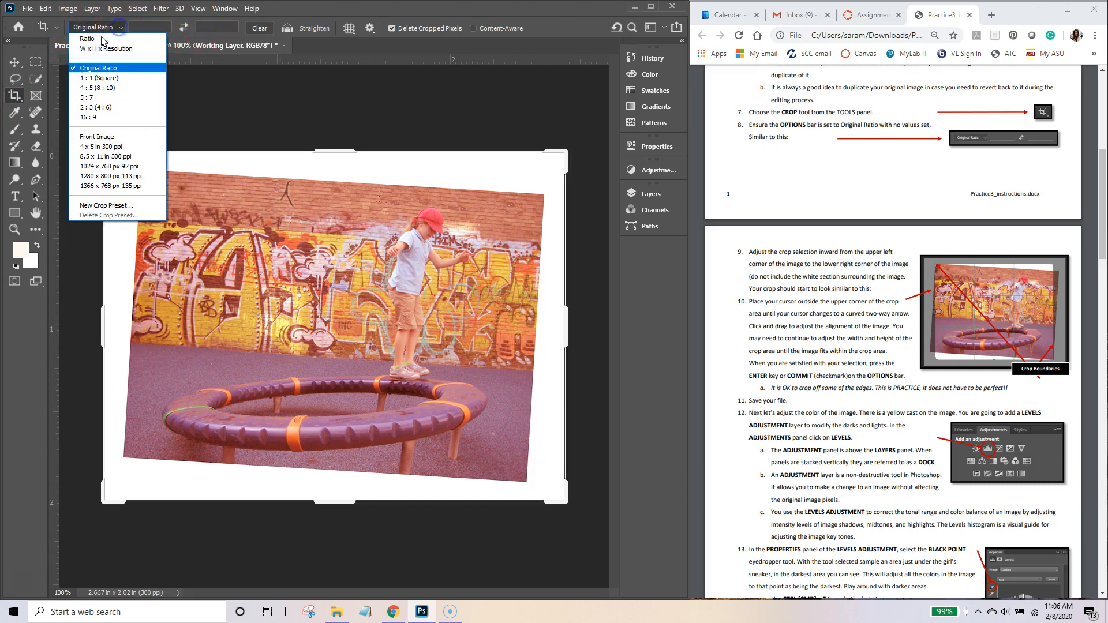
pyautogui.click(83, 69)
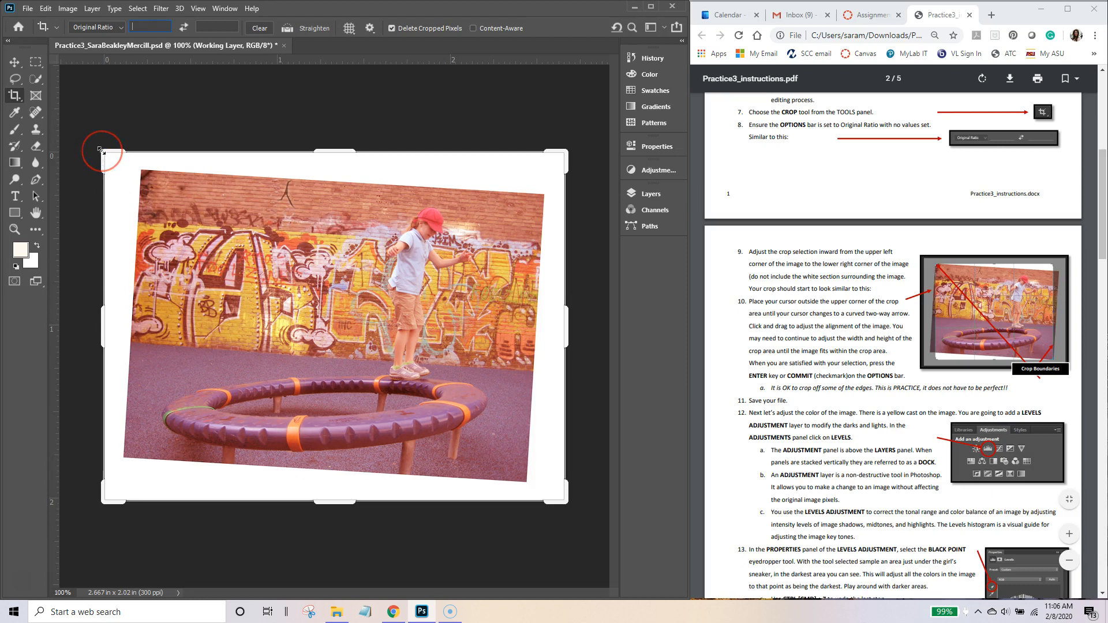
# Step: Pull in the crop corners, rotate about −3.7° to level the photo, trim top and bottom, and apply
pyautogui.moveTo(99, 150)
pyautogui.mouseDown()
pyautogui.moveTo(128, 159)
pyautogui.moveTo(119, 156)
pyautogui.mouseUp()
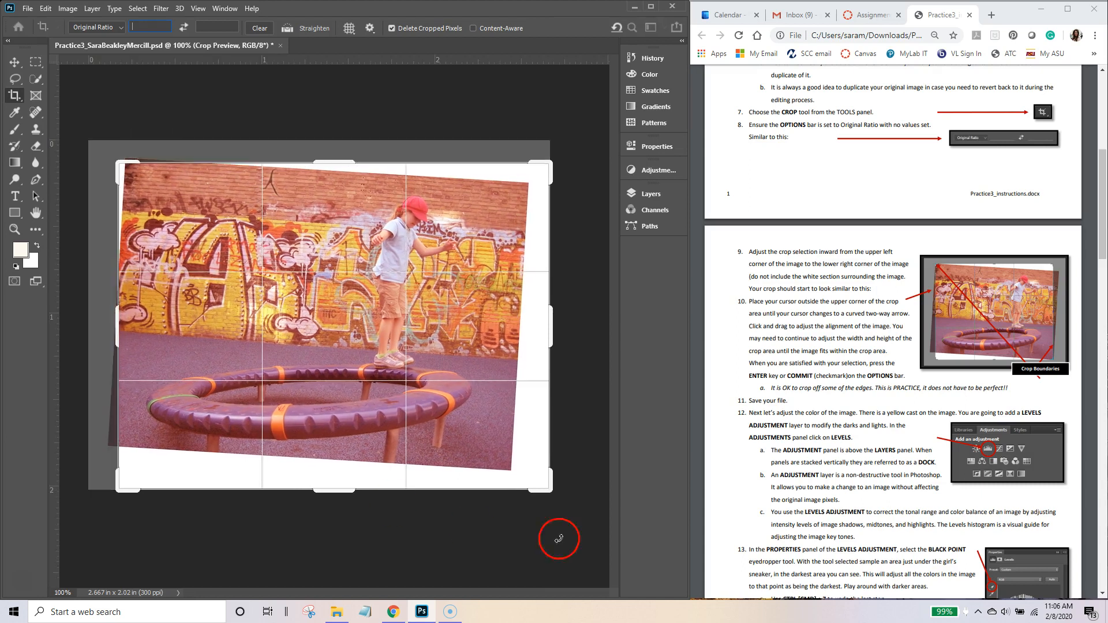
pyautogui.moveTo(551, 495); pyautogui.dragTo(528, 486)
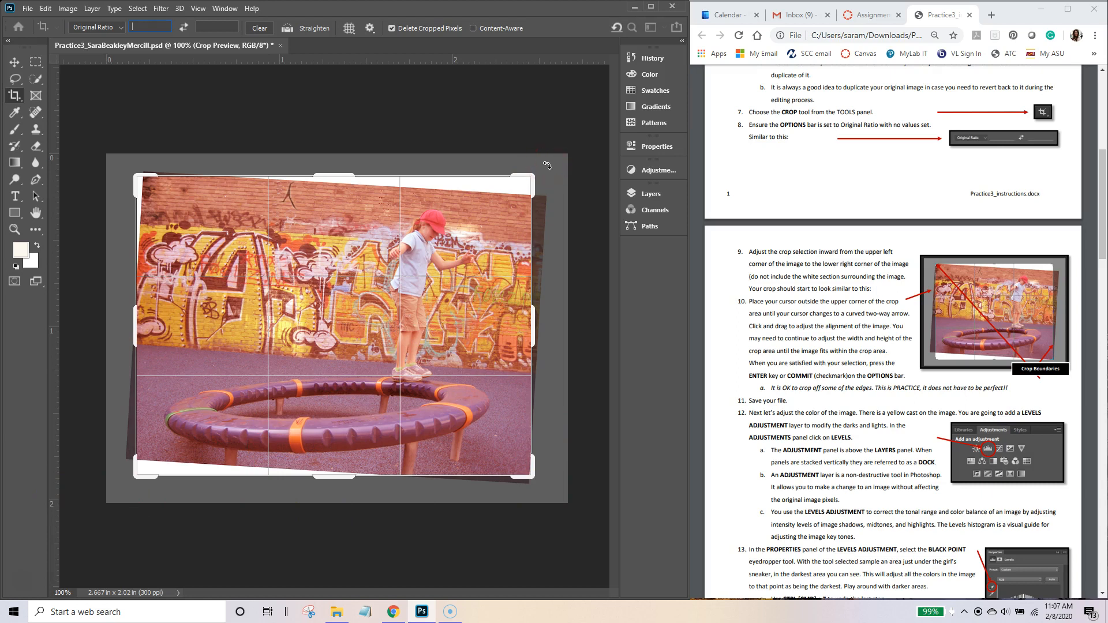
pyautogui.moveTo(547, 165)
pyautogui.mouseDown()
pyautogui.moveTo(555, 216)
pyautogui.moveTo(531, 156)
pyautogui.mouseUp()
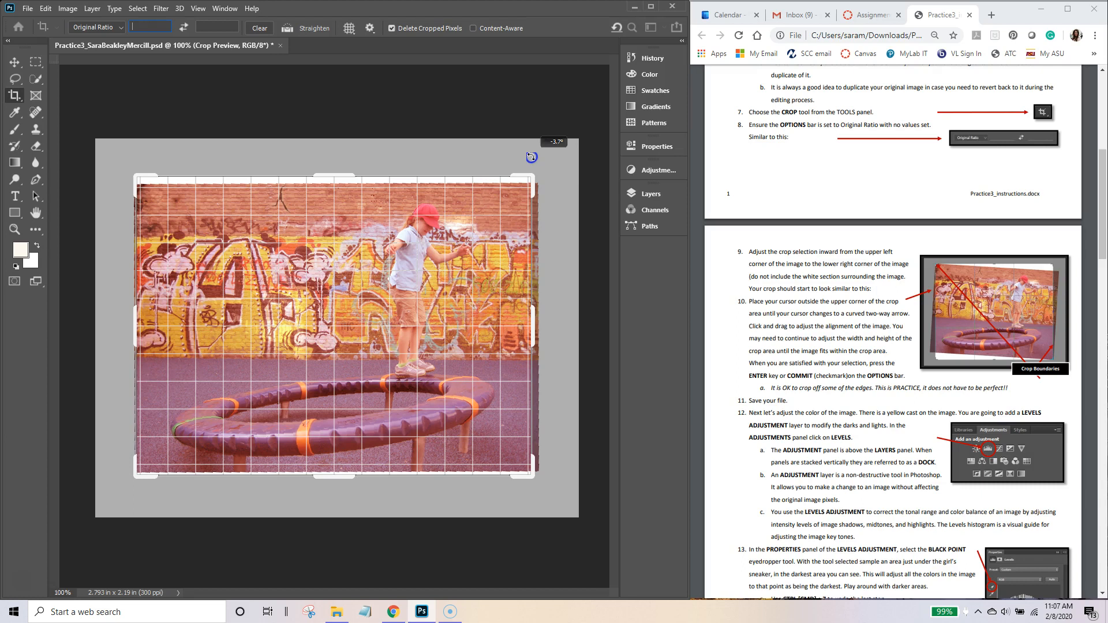
pyautogui.moveTo(530, 156); pyautogui.dragTo(531, 157)
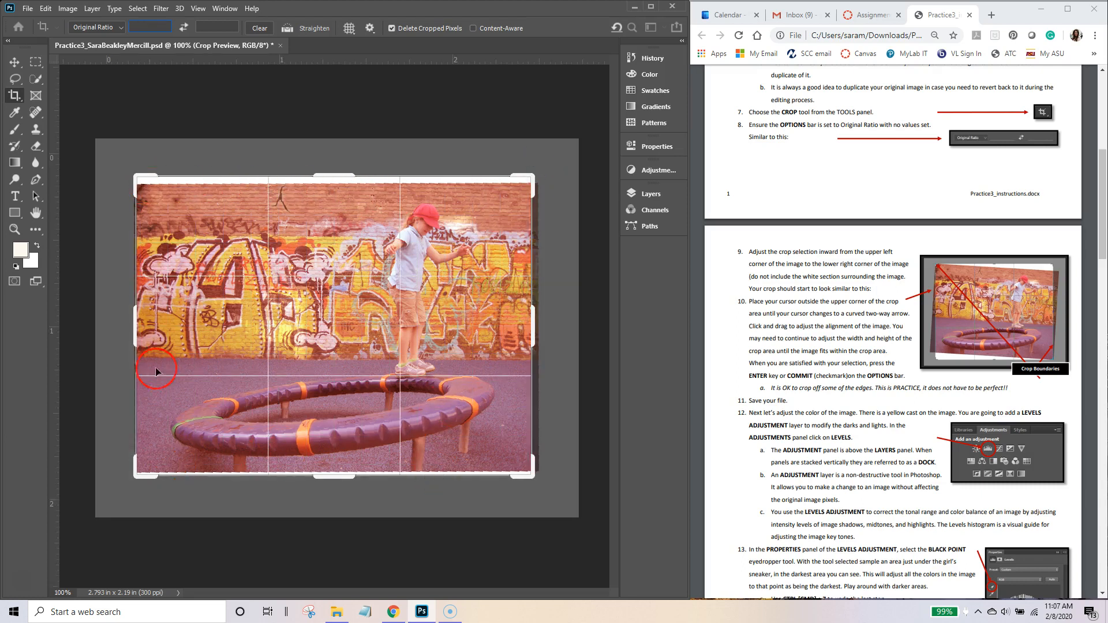
pyautogui.moveTo(337, 177); pyautogui.dragTo(336, 181)
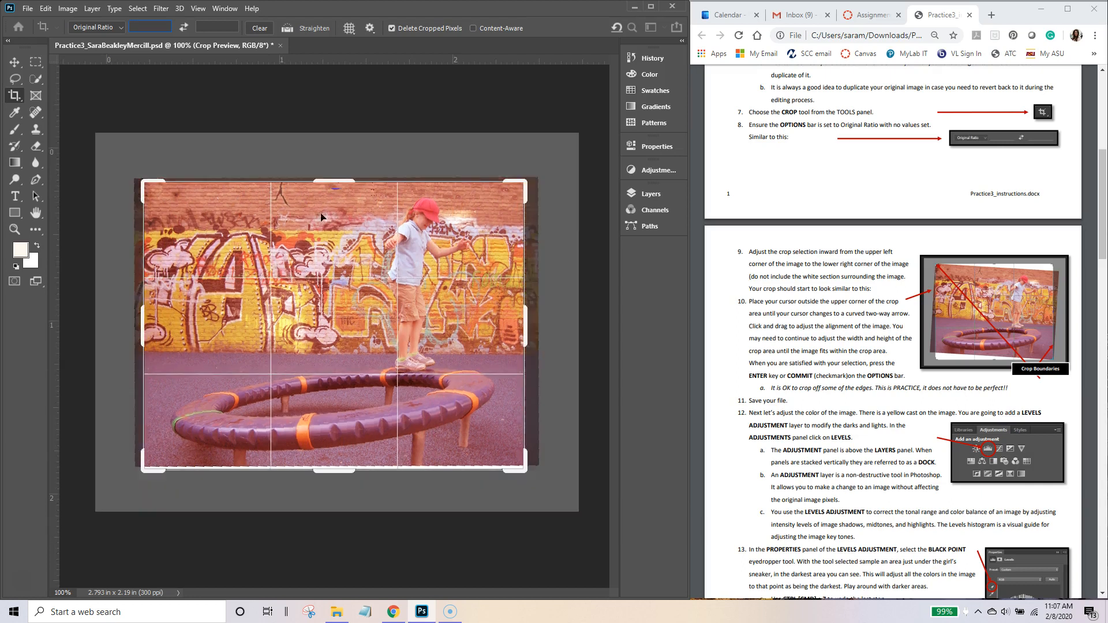
pyautogui.moveTo(336, 472); pyautogui.dragTo(336, 469)
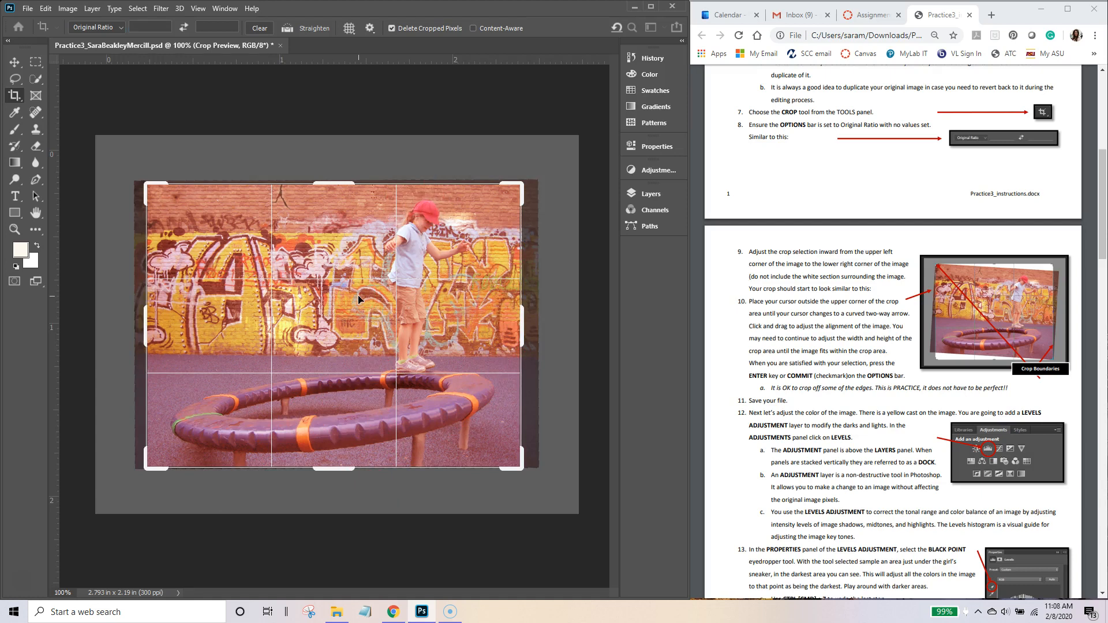
pyautogui.moveTo(498, 101); pyautogui.dragTo(498, 102)
pyautogui.press('Return')
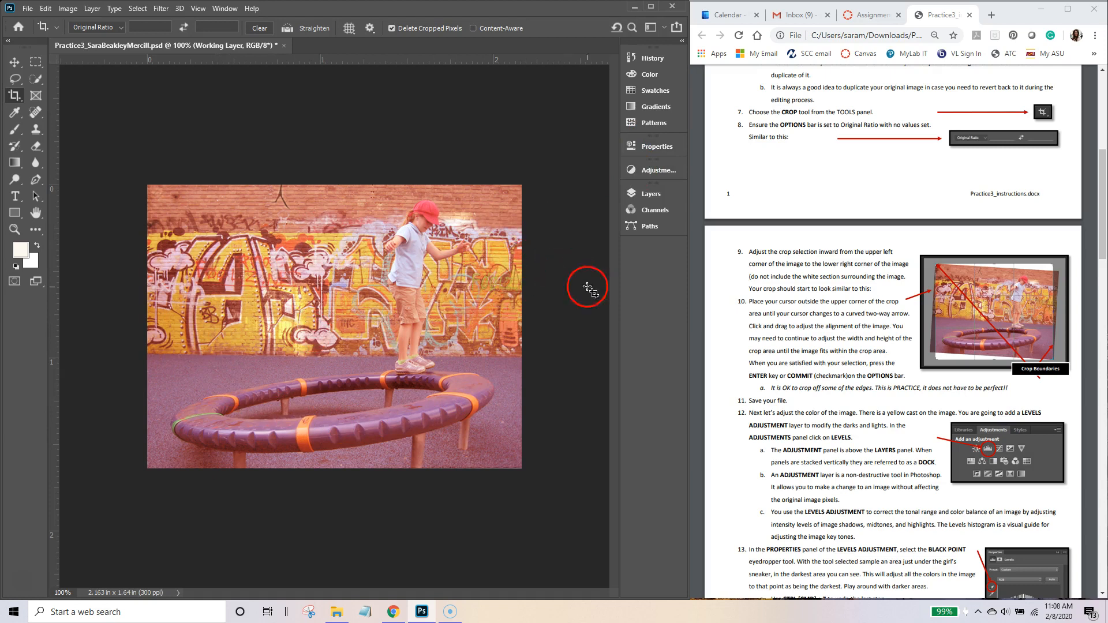
# Step: Open the History panel and enlarge it to show Open, Duplicate Layer and Crop, then float it
pyautogui.click(652, 58)
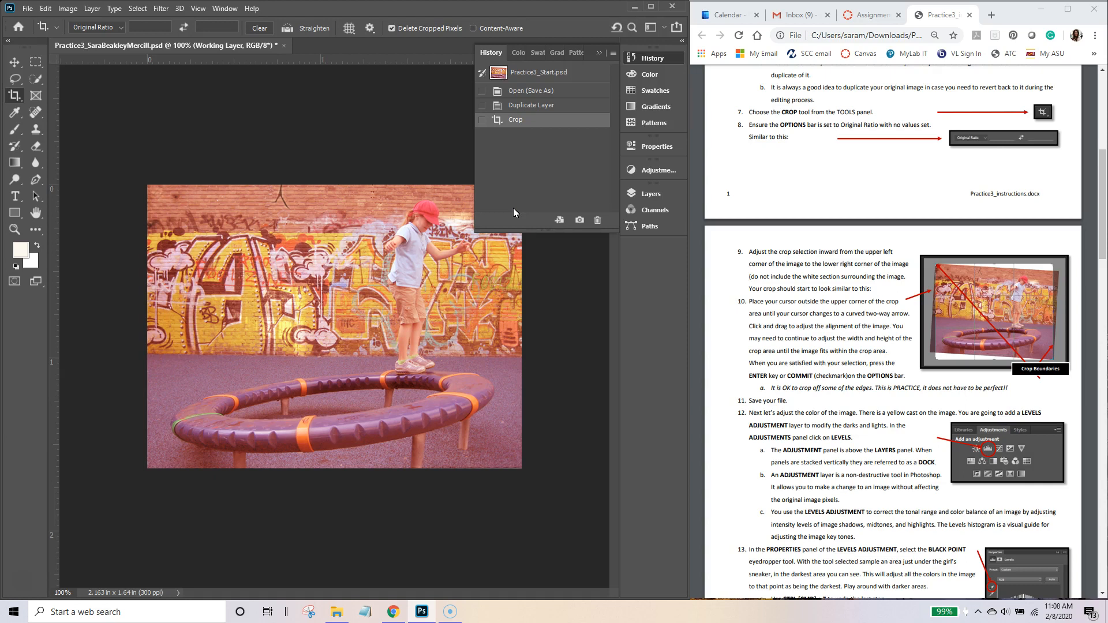
pyautogui.moveTo(548, 228); pyautogui.dragTo(548, 346)
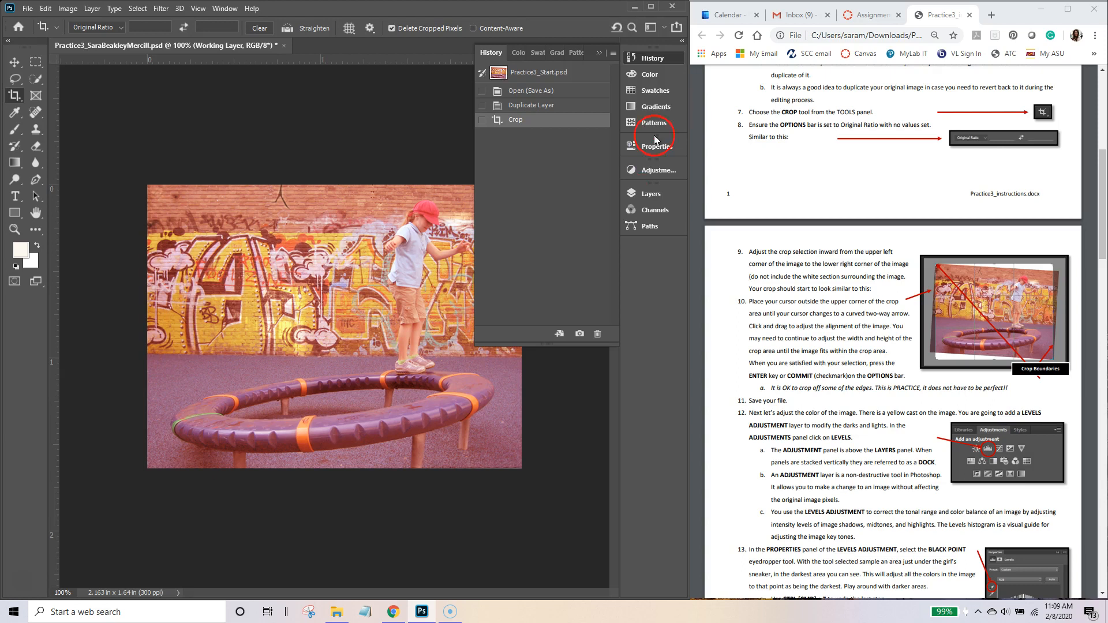
pyautogui.click(656, 59)
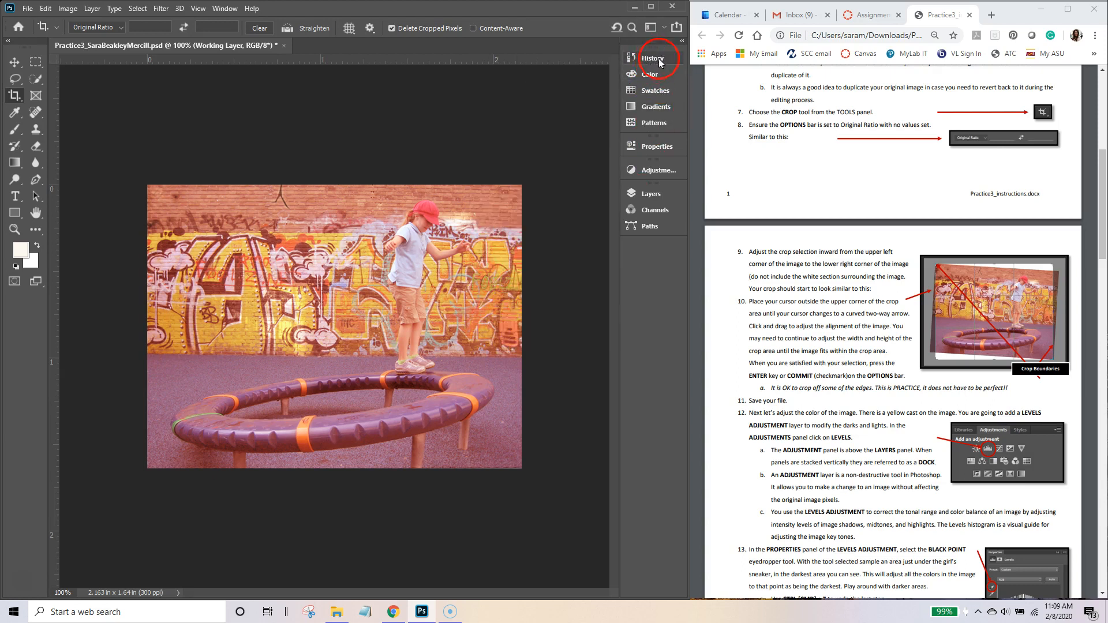
pyautogui.click(225, 8)
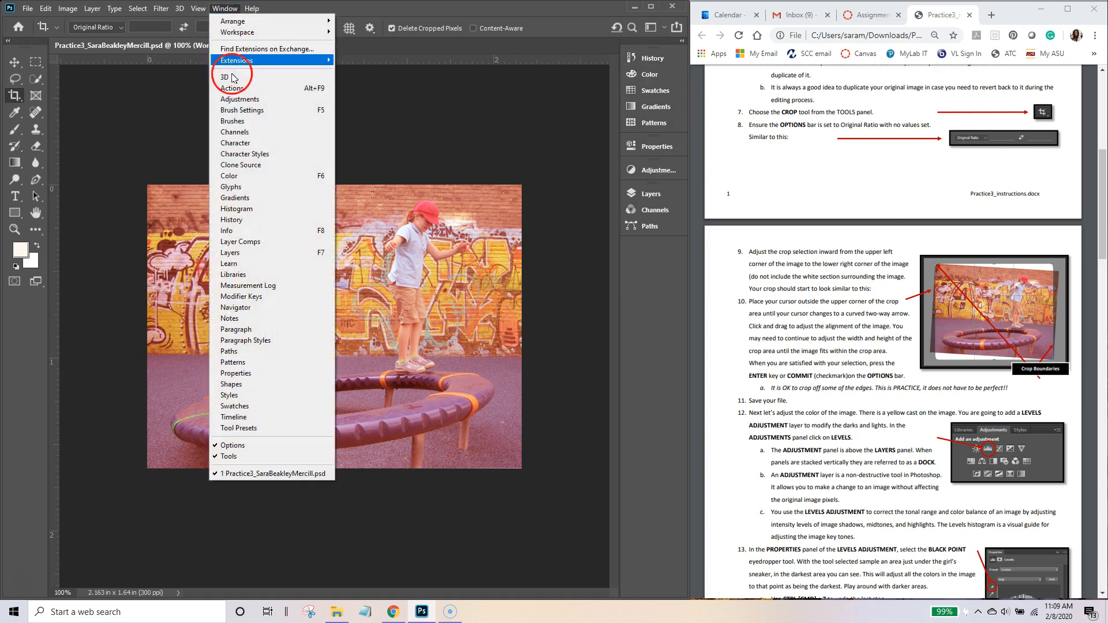
pyautogui.click(272, 220)
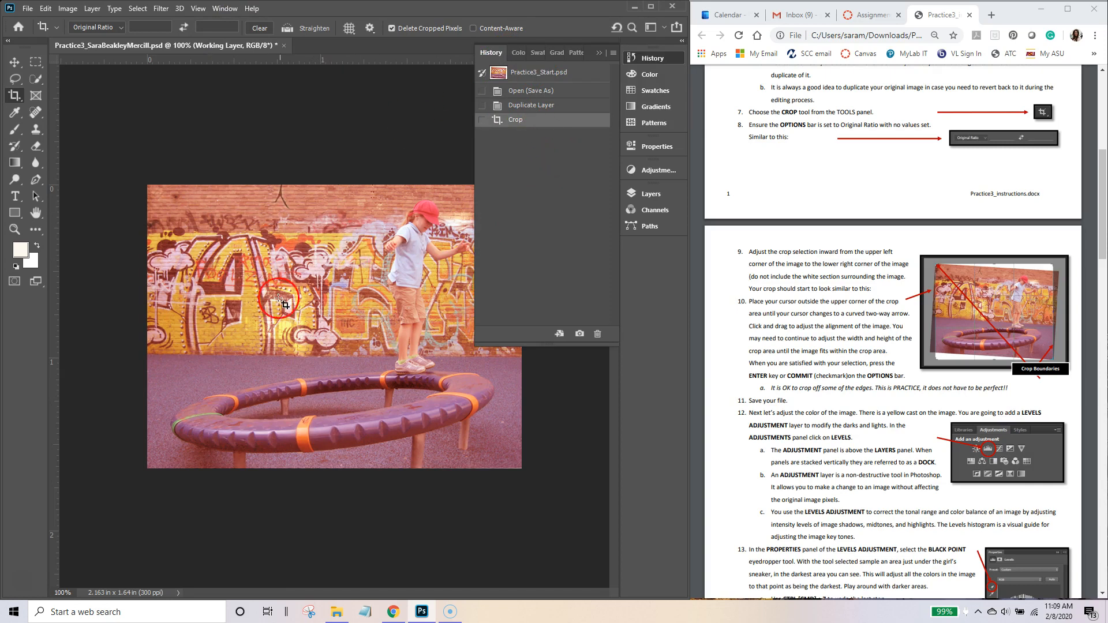
# Step: Revert to the uncropped photo and straighten it about −3.5° along its tilted top edge
pyautogui.click(533, 107)
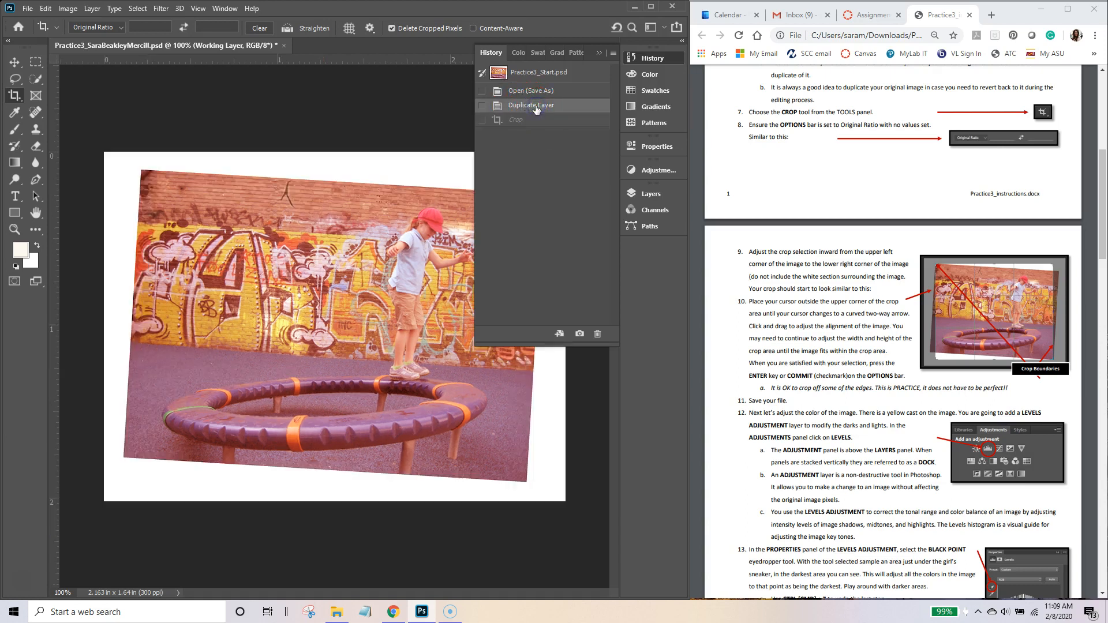
pyautogui.click(487, 56)
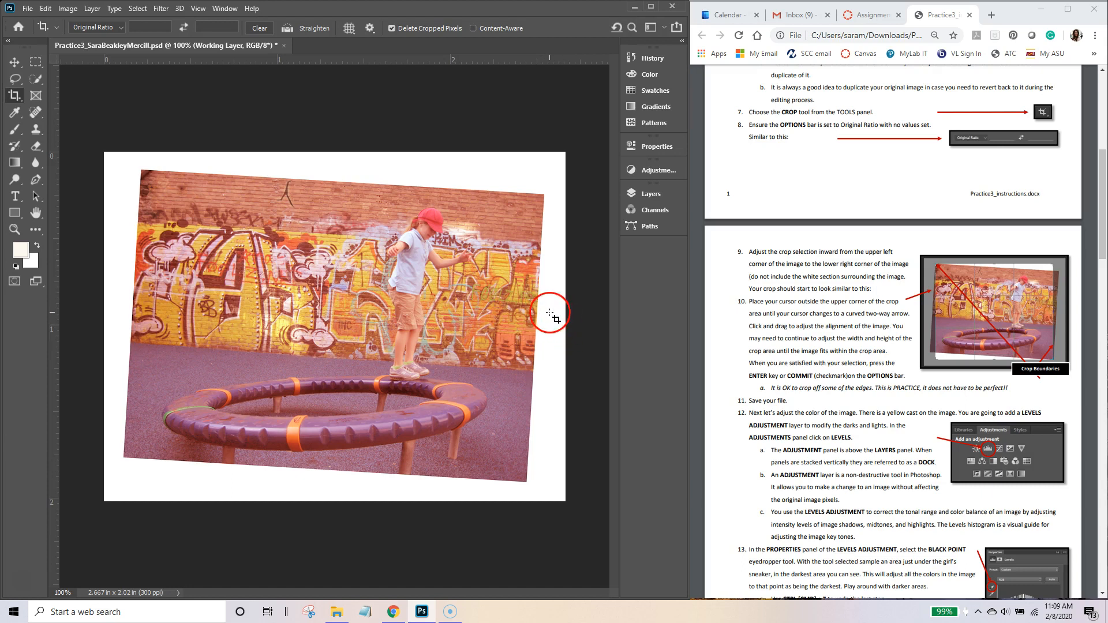
pyautogui.click(26, 101)
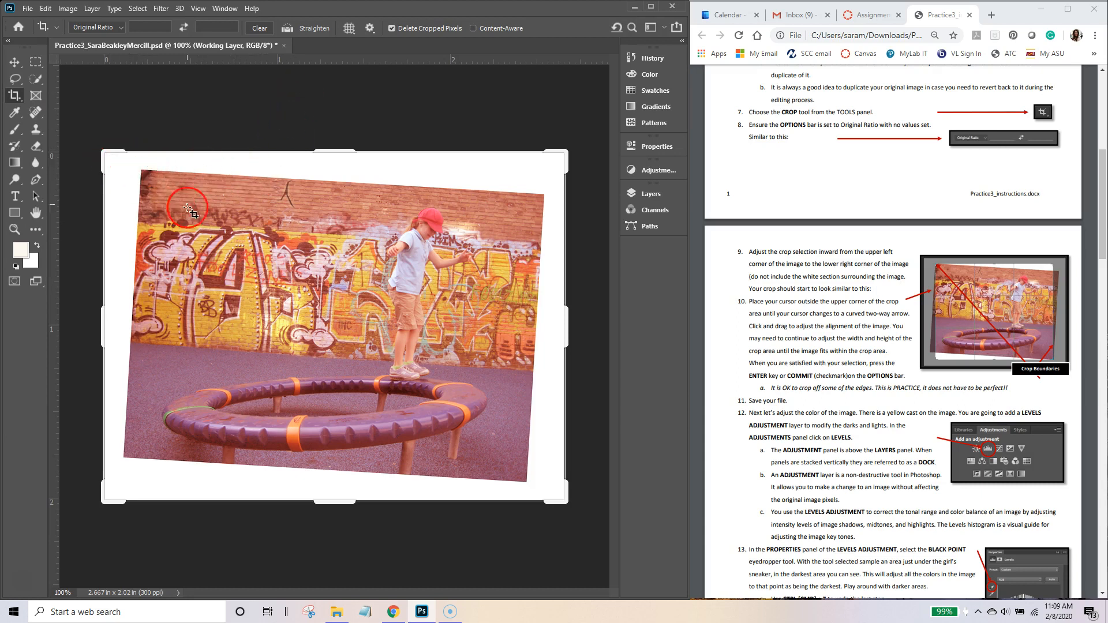
pyautogui.click(309, 30)
pyautogui.click(140, 171)
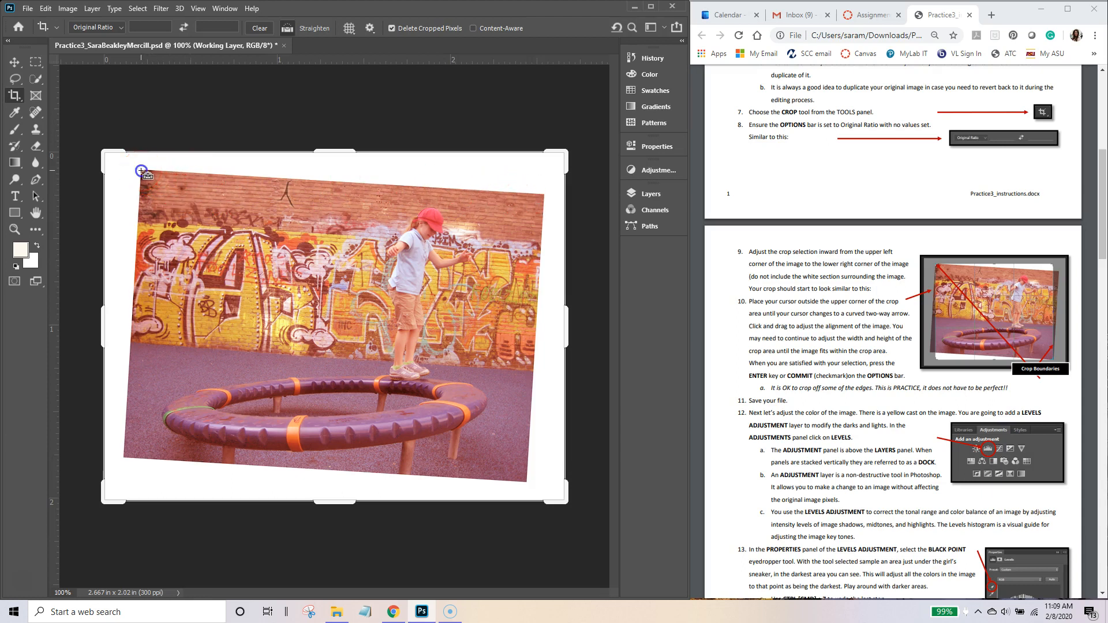
pyautogui.moveTo(141, 171); pyautogui.dragTo(545, 196)
pyautogui.click(517, 212)
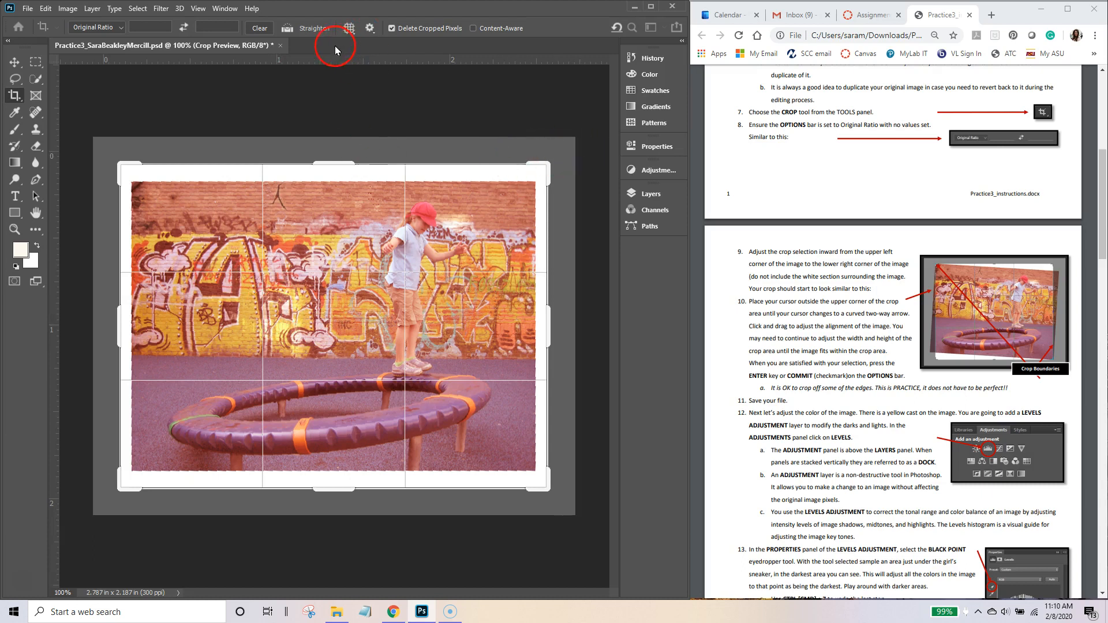
# Step: Drag the crop edges and position the photo so no white borders remain
pyautogui.moveTo(338, 164); pyautogui.dragTo(343, 174)
pyautogui.moveTo(332, 506); pyautogui.dragTo(333, 468)
pyautogui.moveTo(149, 339); pyautogui.dragTo(138, 339)
pyautogui.moveTo(454, 313); pyautogui.dragTo(454, 313)
pyautogui.moveTo(526, 324); pyautogui.dragTo(530, 324)
pyautogui.moveTo(344, 474); pyautogui.dragTo(345, 473)
pyautogui.moveTo(357, 314); pyautogui.dragTo(354, 314)
pyautogui.moveTo(339, 181); pyautogui.dragTo(339, 185)
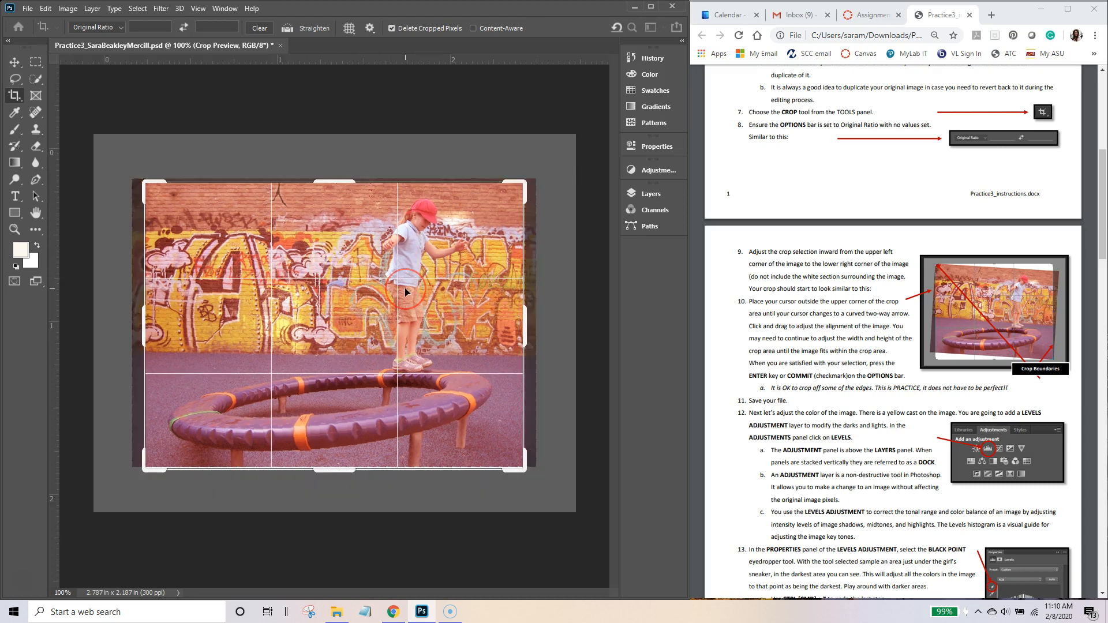
# Step: Apply the crop at 2.133 x 1.613 in, then nudge the bottom edge of a new crop
pyautogui.press('Return')
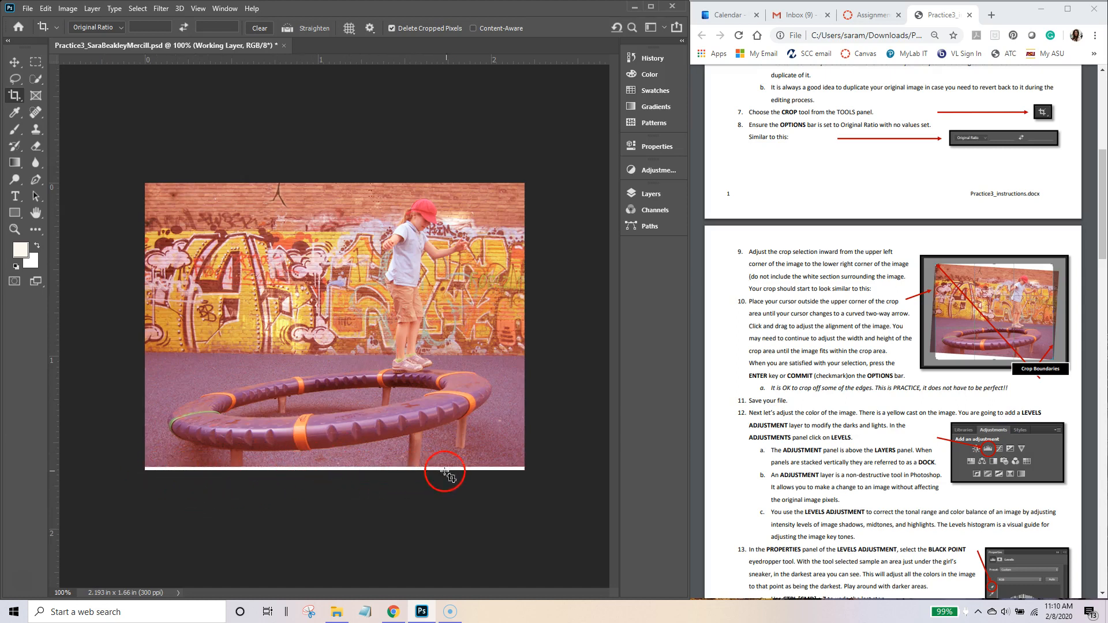
pyautogui.click(11, 96)
pyautogui.moveTo(334, 473); pyautogui.dragTo(334, 468)
# Step: Apply the adjusted crop and save the PSD, bringing up Photoshop Format Options
pyautogui.press('Return')
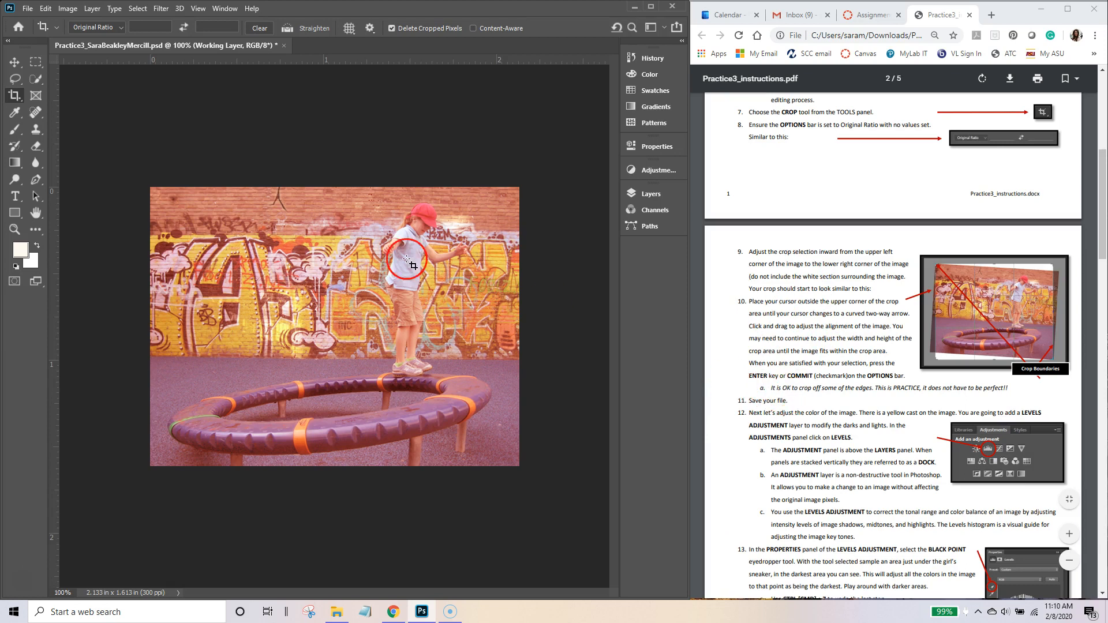
pyautogui.hotkey('ctrl', 's')
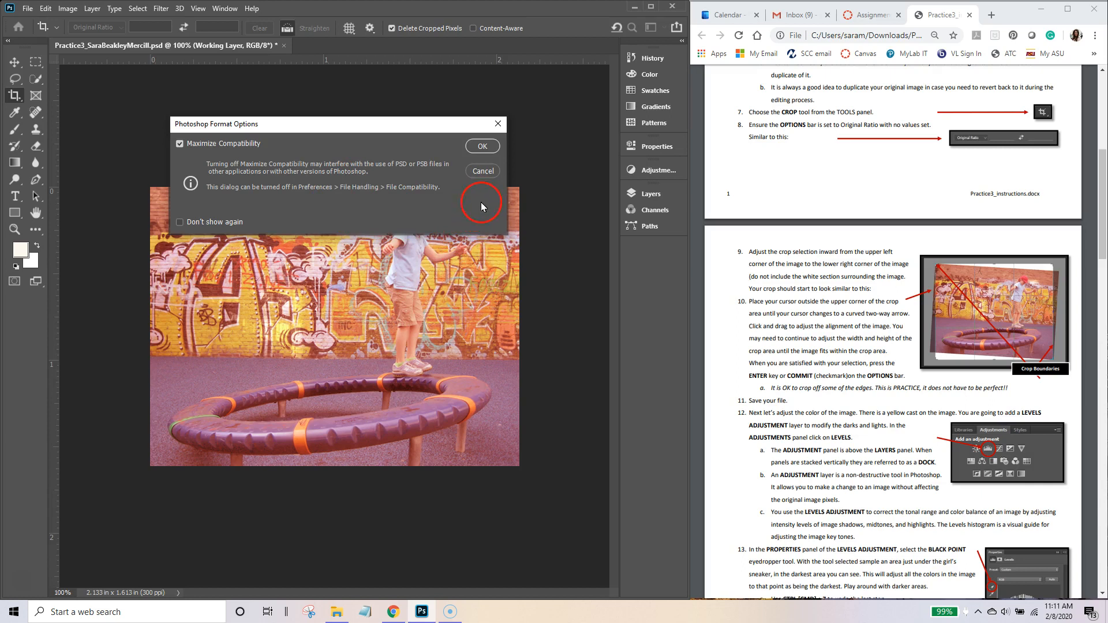
# Step: Confirm the save with Maximize Compatibility and show Working Layer above Background in Layers
pyautogui.click(482, 147)
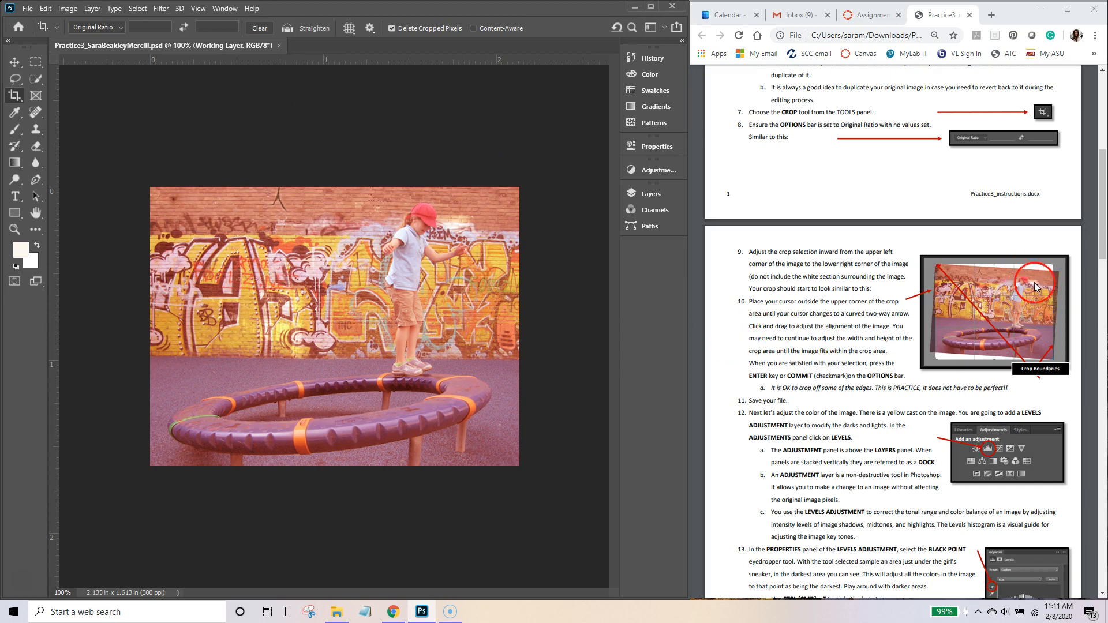
pyautogui.moveTo(1101, 185); pyautogui.dragTo(1101, 250)
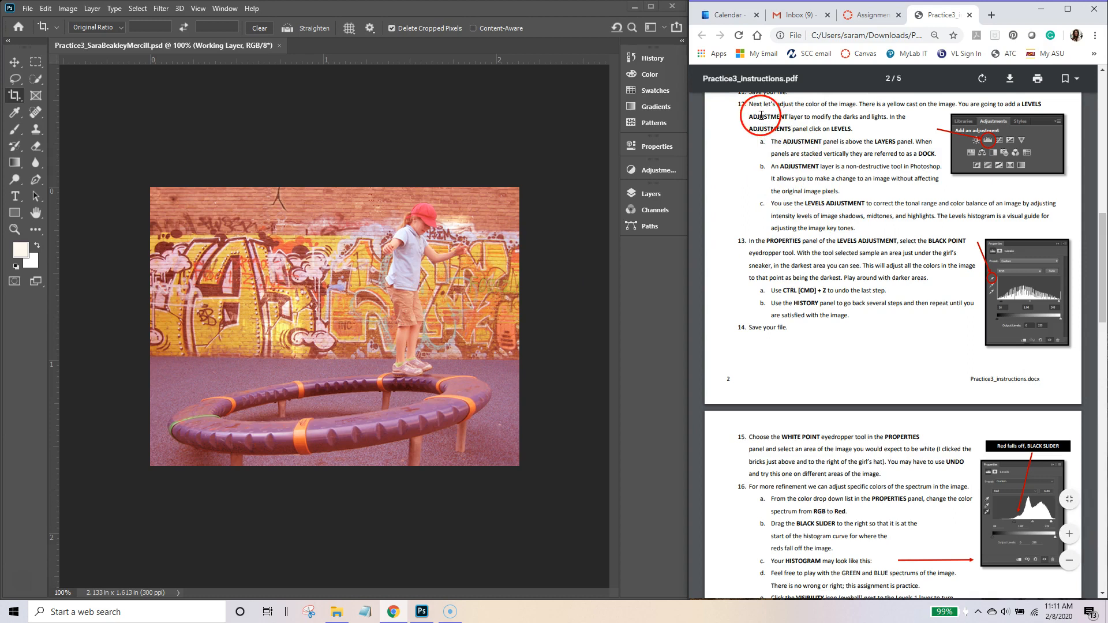
pyautogui.click(650, 194)
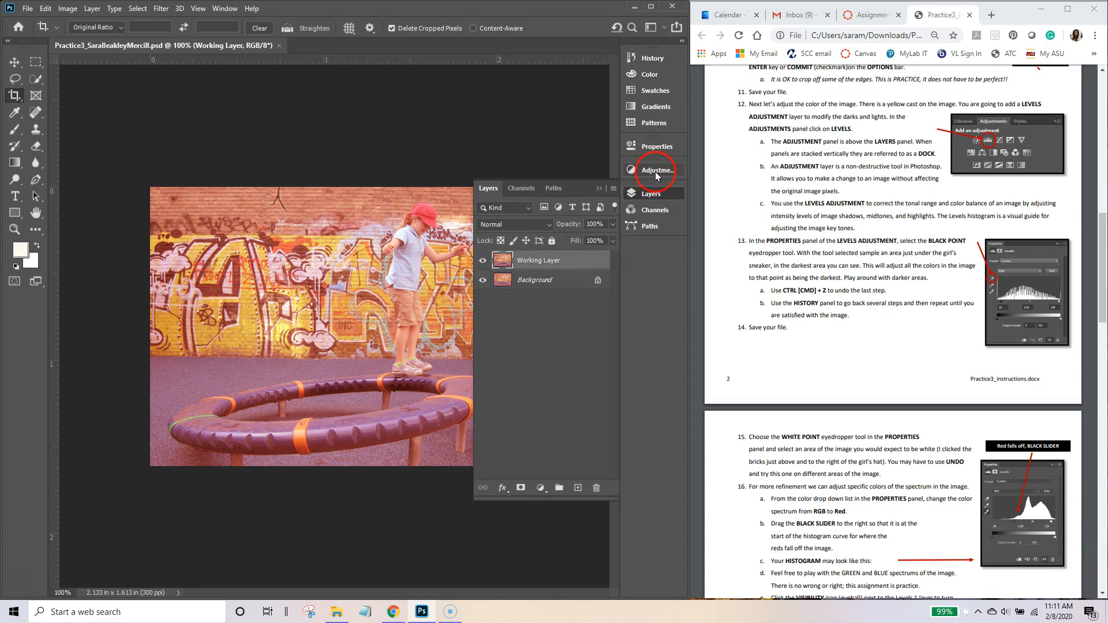
# Step: Show the Adjustments panel via Window > Adjustments and shorten it
pyautogui.click(224, 8)
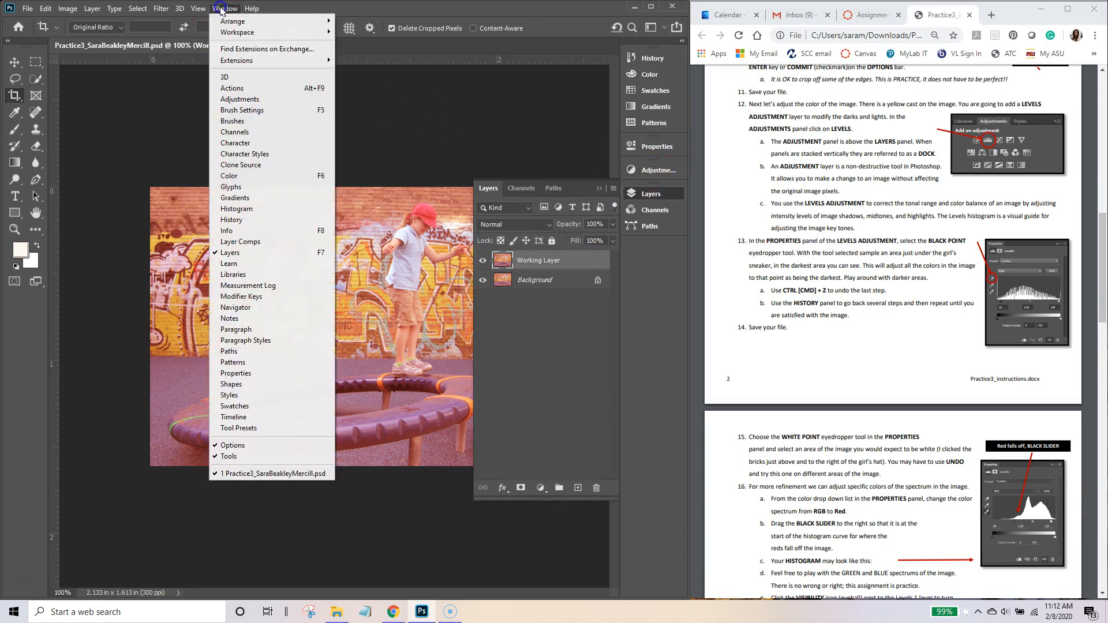
pyautogui.click(238, 98)
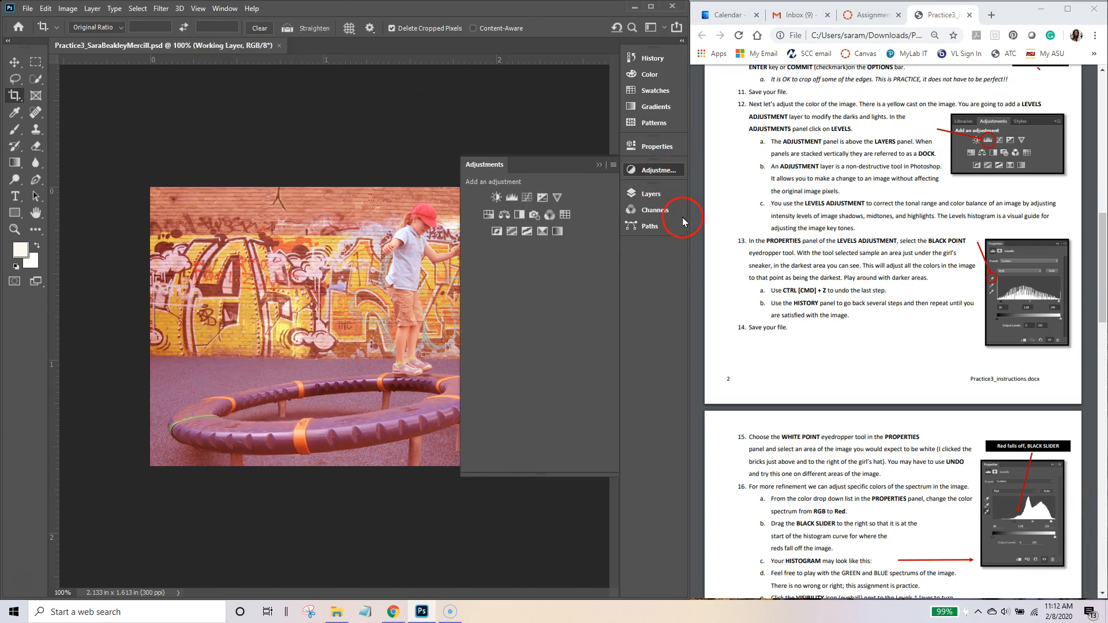
pyautogui.moveTo(547, 474); pyautogui.dragTo(546, 266)
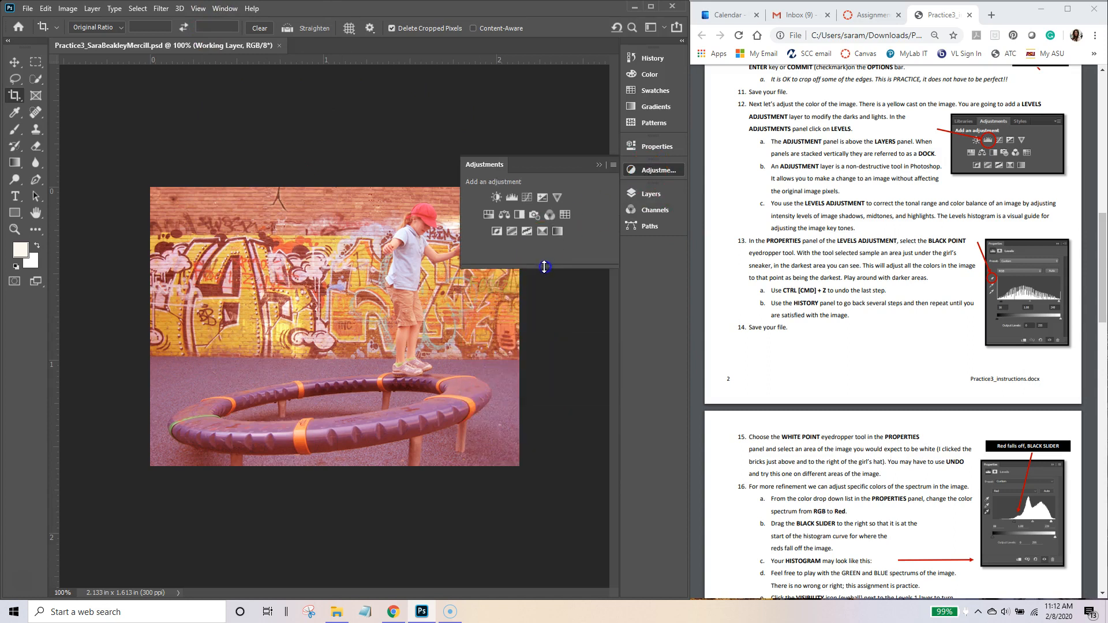
# Step: Add a Levels adjustment layer and view Levels 1 above Working Layer
pyautogui.click(513, 199)
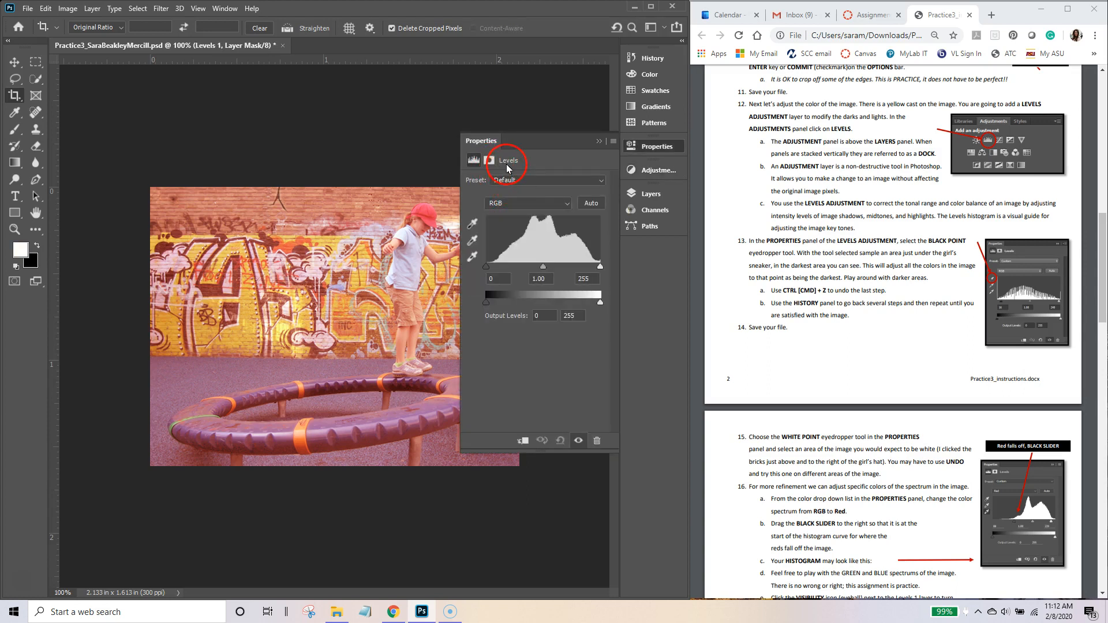
pyautogui.click(649, 196)
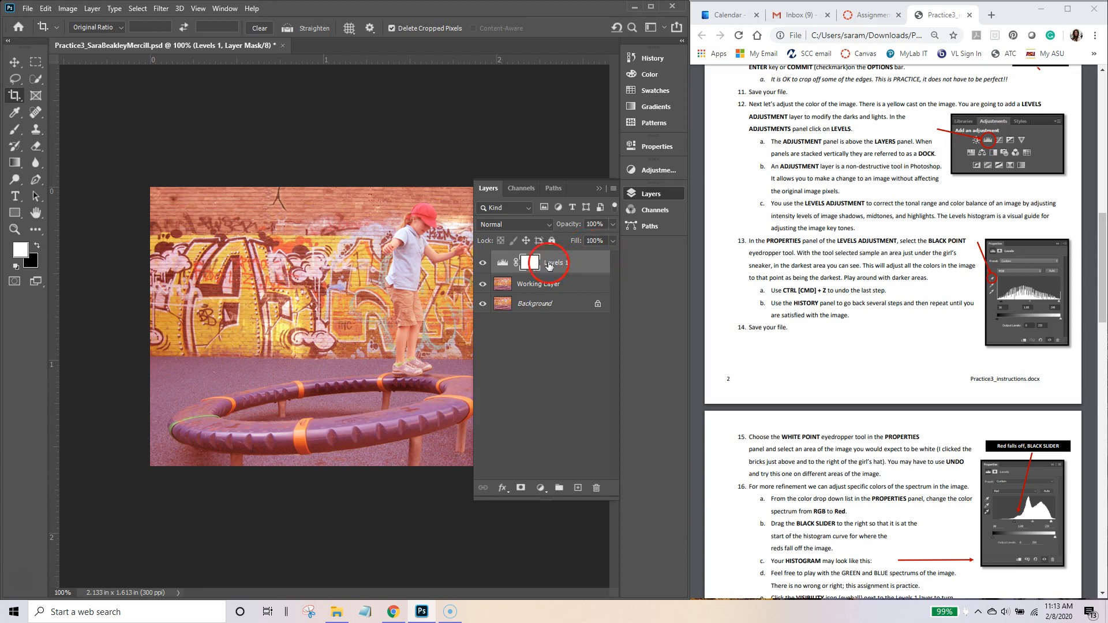
# Step: Open Levels 1's Properties, shorten the panel, and float it at lower left beside the photo
pyautogui.click(651, 173)
pyautogui.click(669, 152)
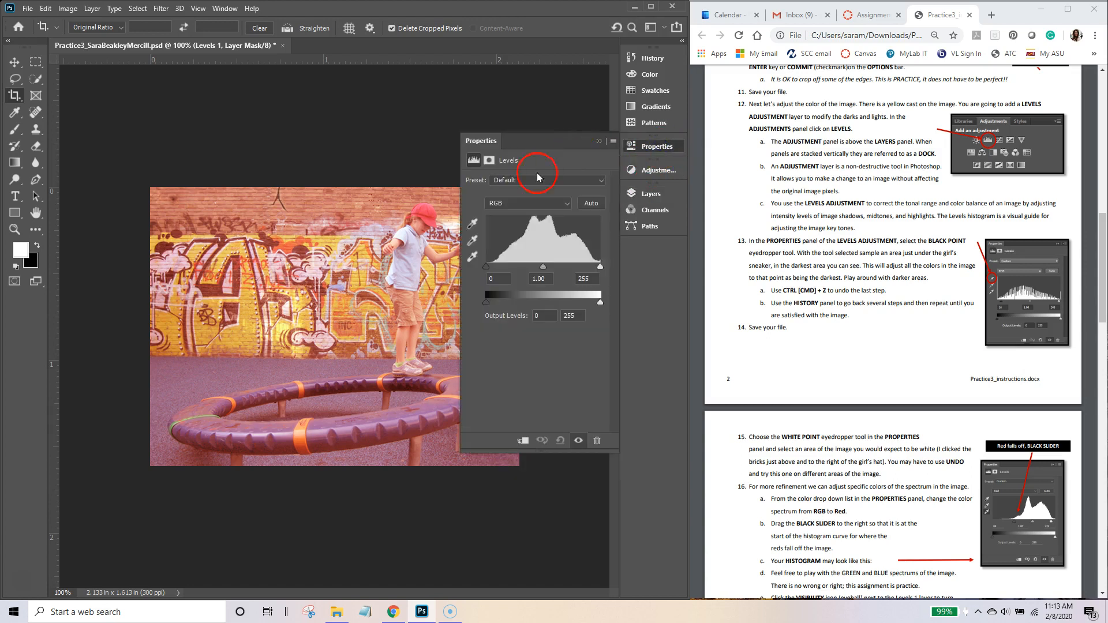
pyautogui.click(664, 151)
pyautogui.click(224, 9)
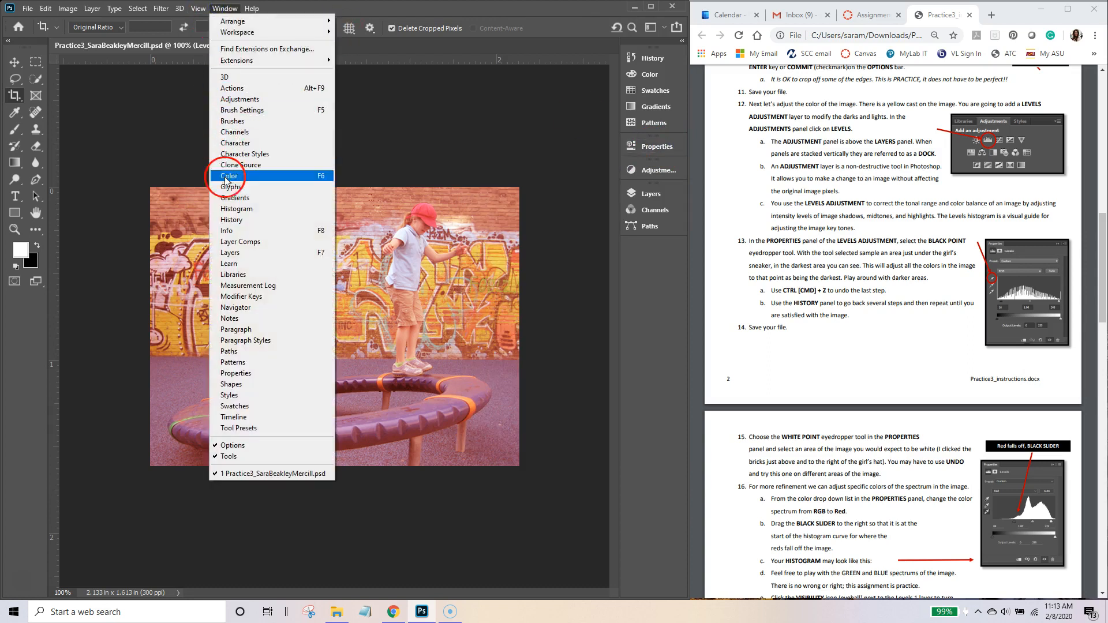
pyautogui.click(271, 373)
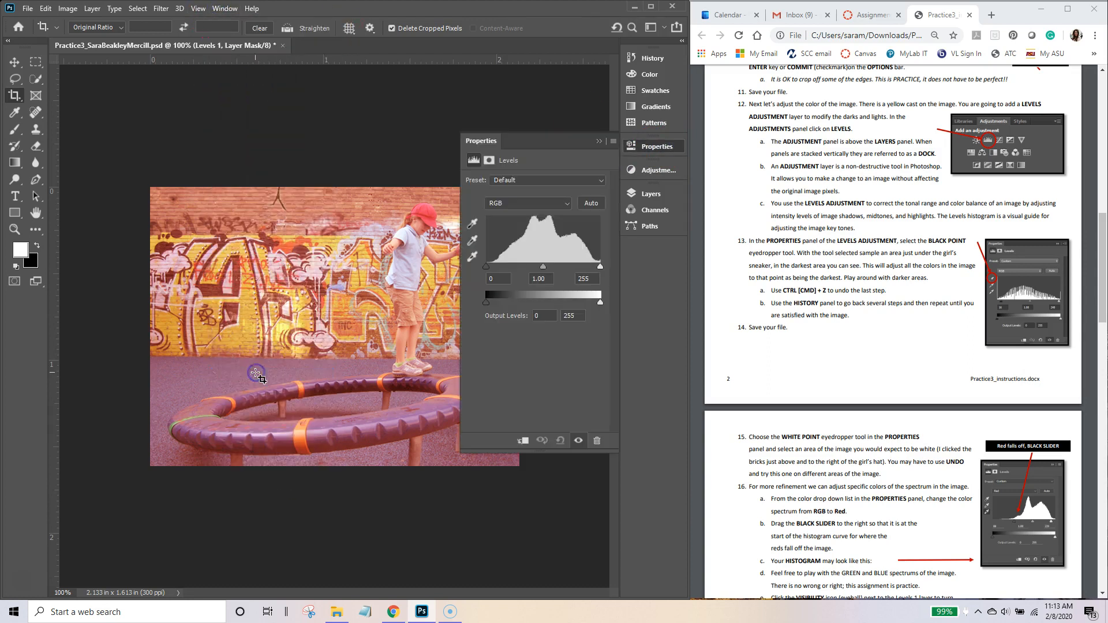
pyautogui.click(479, 126)
pyautogui.click(651, 193)
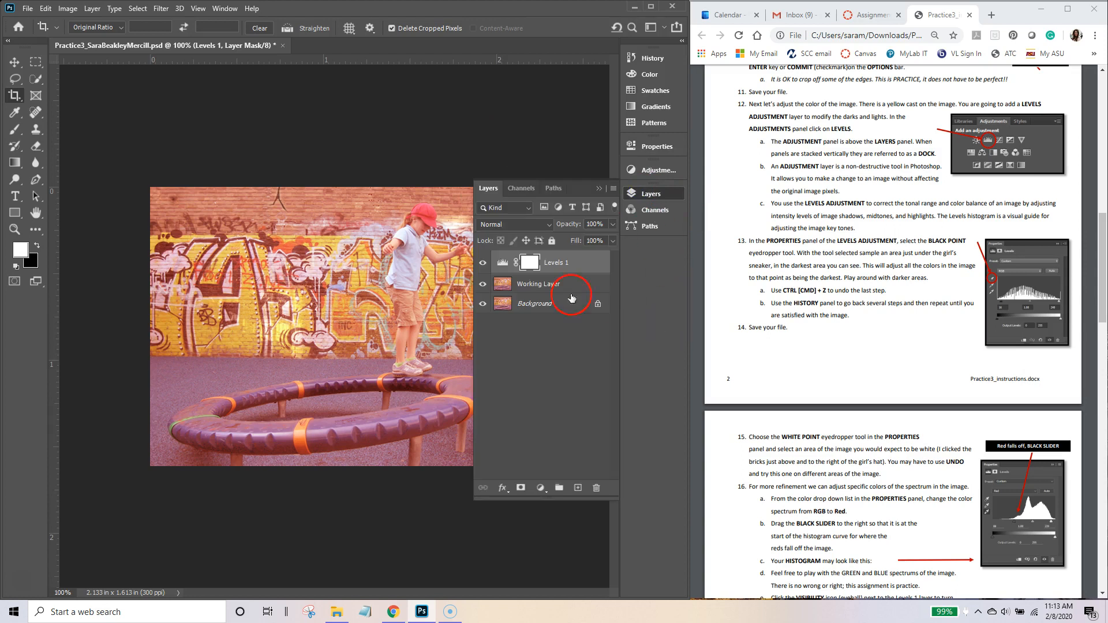
pyautogui.doubleClick(502, 264)
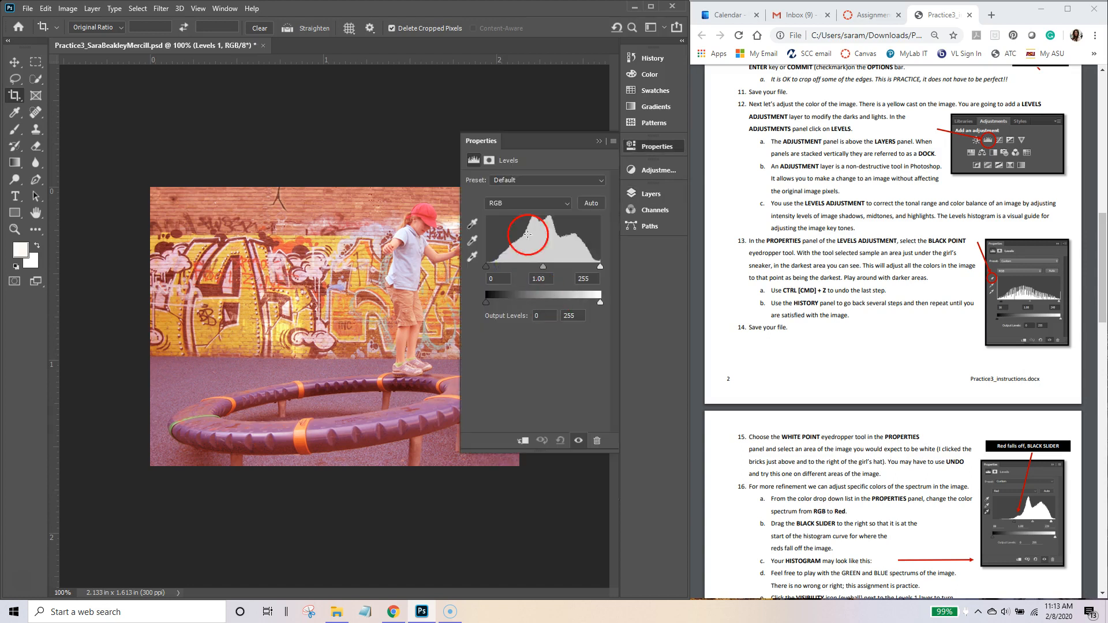
pyautogui.moveTo(540, 449); pyautogui.dragTo(545, 358)
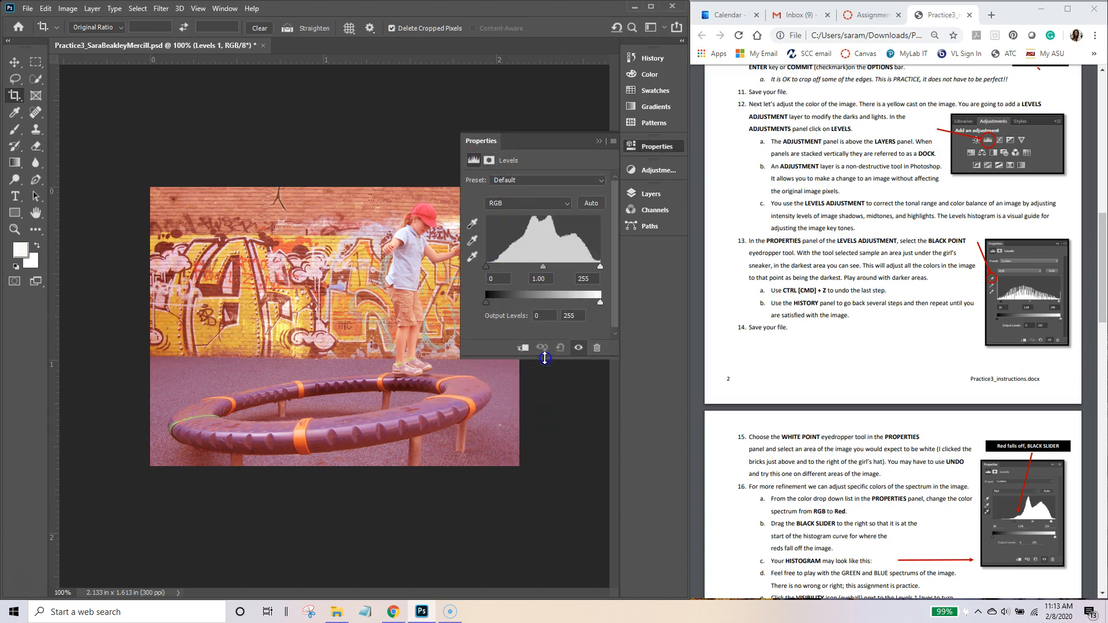
pyautogui.moveTo(483, 143); pyautogui.dragTo(155, 333)
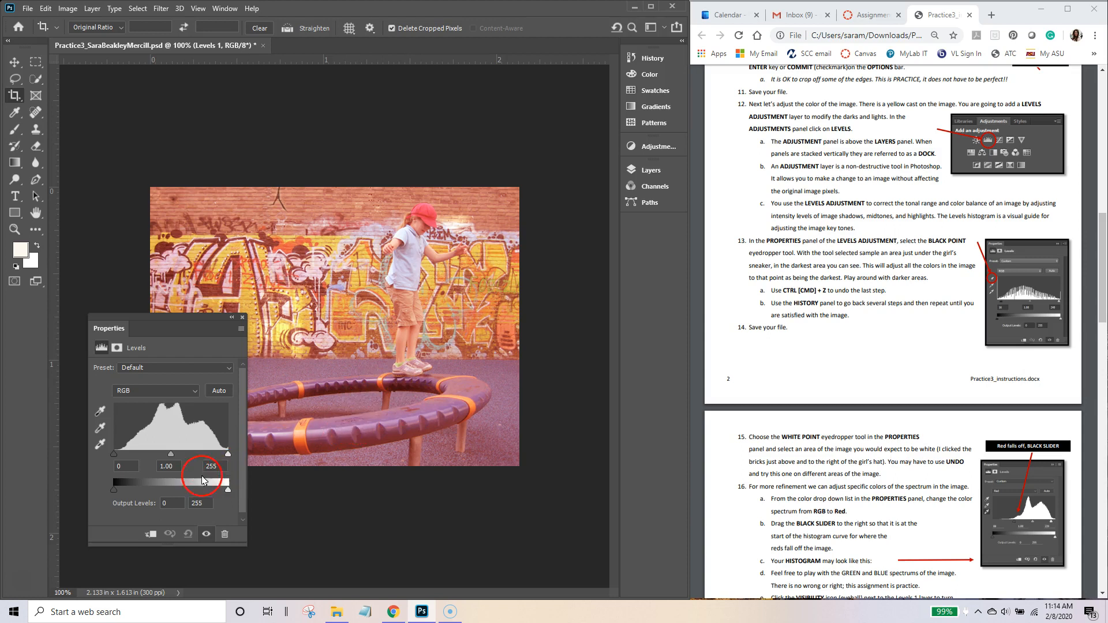
# Step: Set the Levels black point by sampling a dark spot on the purple ring
pyautogui.click(100, 412)
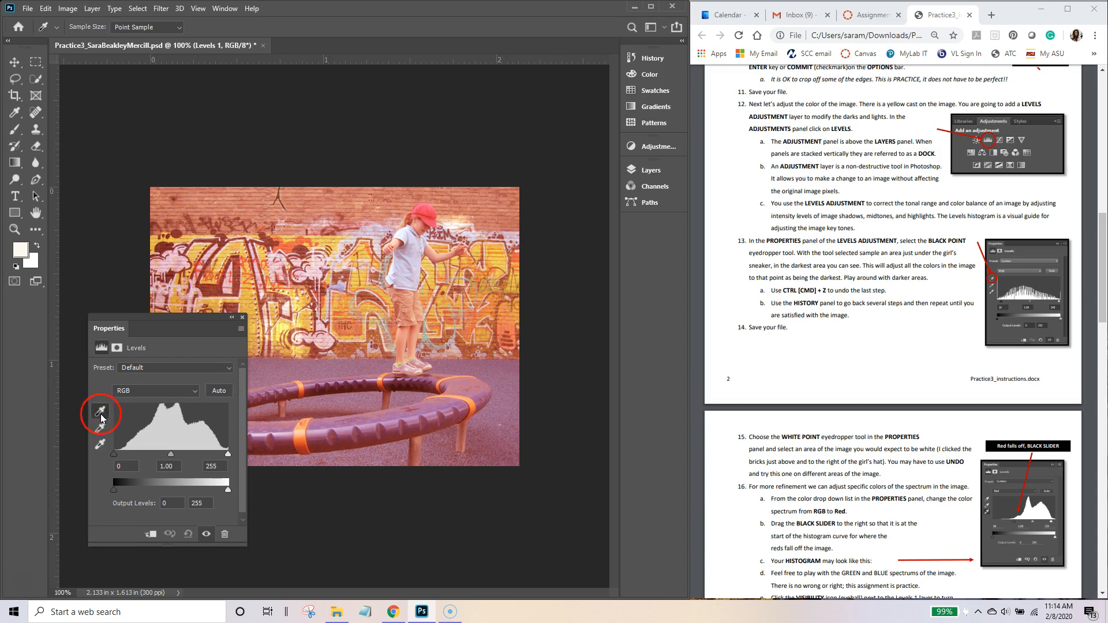
pyautogui.click(400, 384)
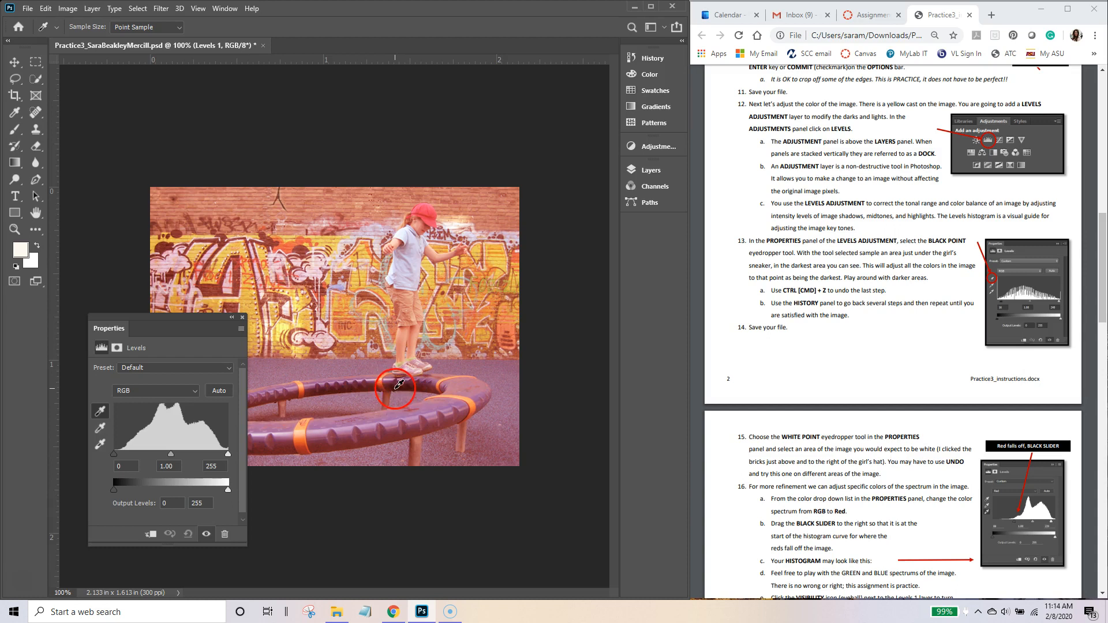
pyautogui.click(399, 384)
pyautogui.click(398, 383)
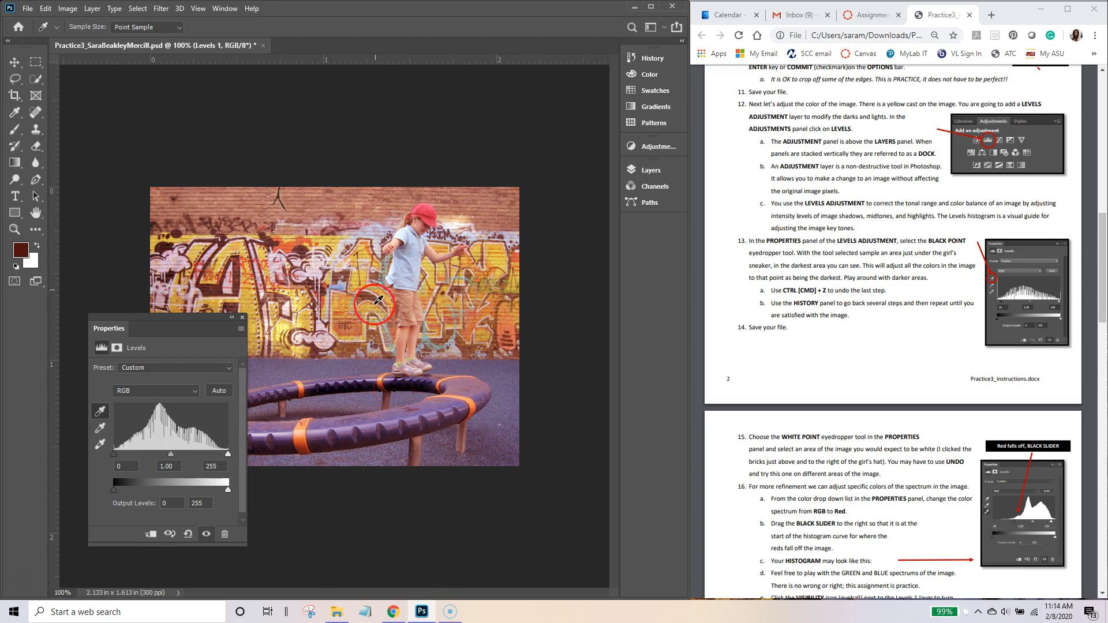
pyautogui.click(403, 382)
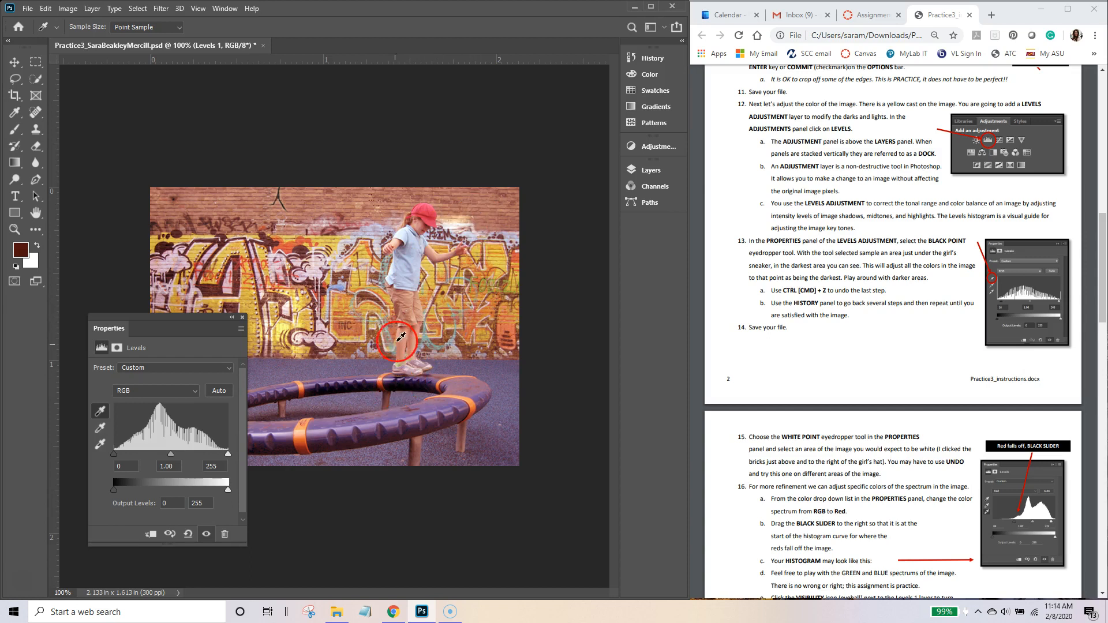
pyautogui.click(406, 382)
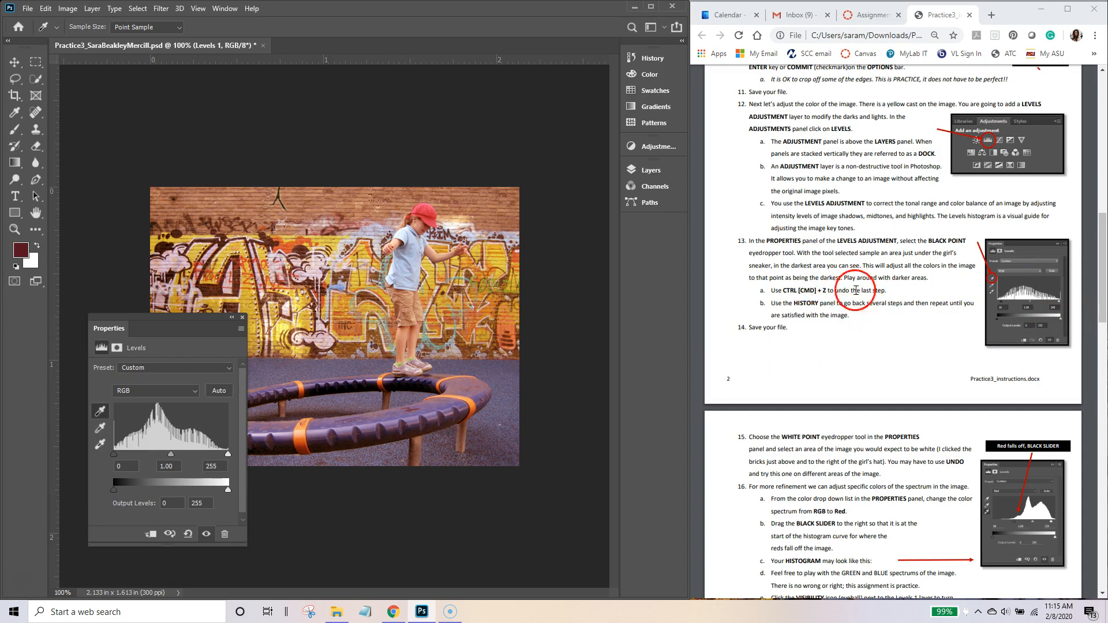
# Step: Sample the Levels white point from the bricks just above the girl's hat
pyautogui.click(642, 61)
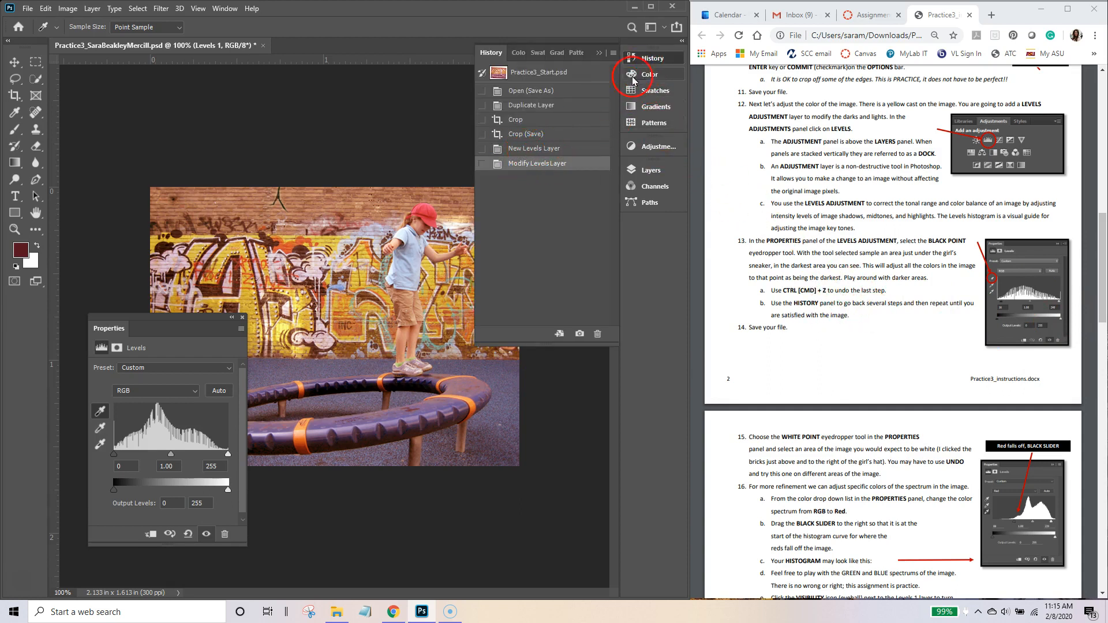
pyautogui.click(646, 58)
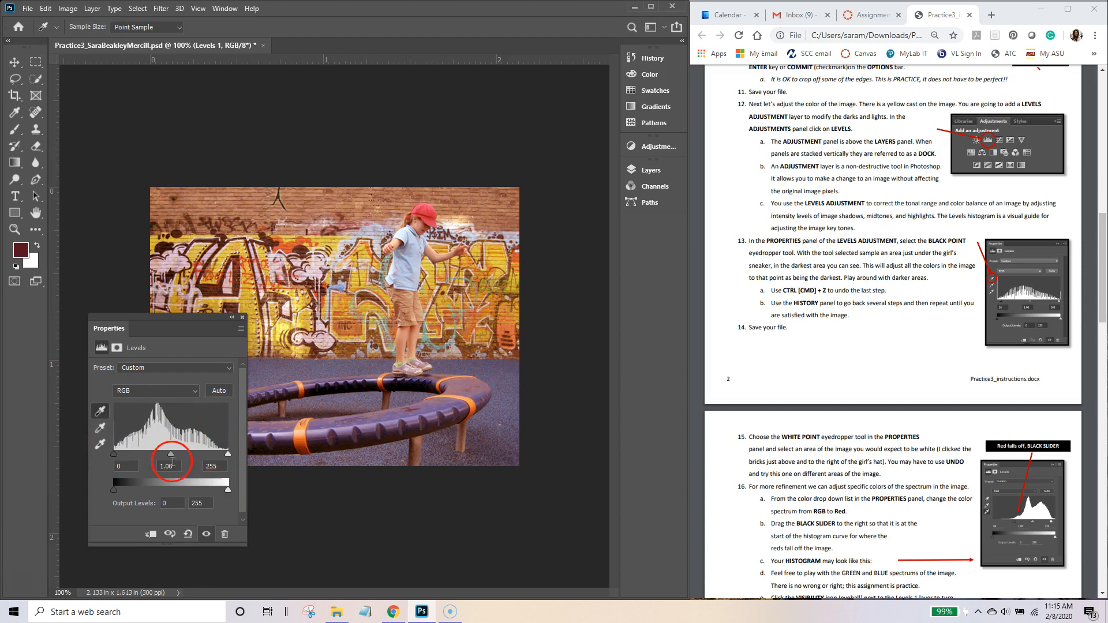
pyautogui.click(99, 447)
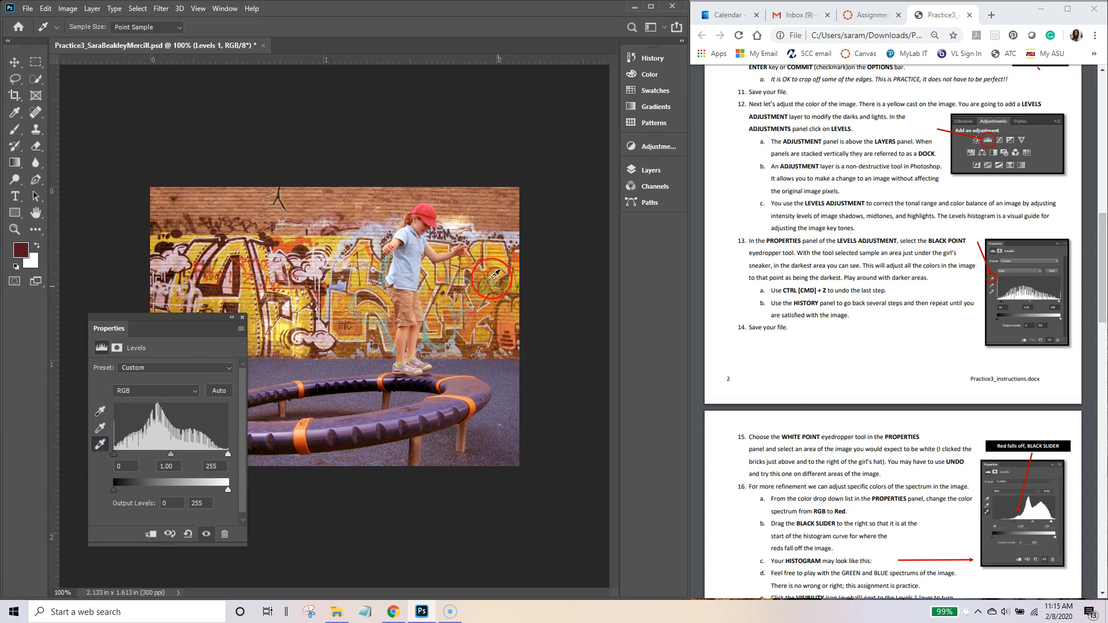
pyautogui.moveTo(192, 319); pyautogui.dragTo(206, 369)
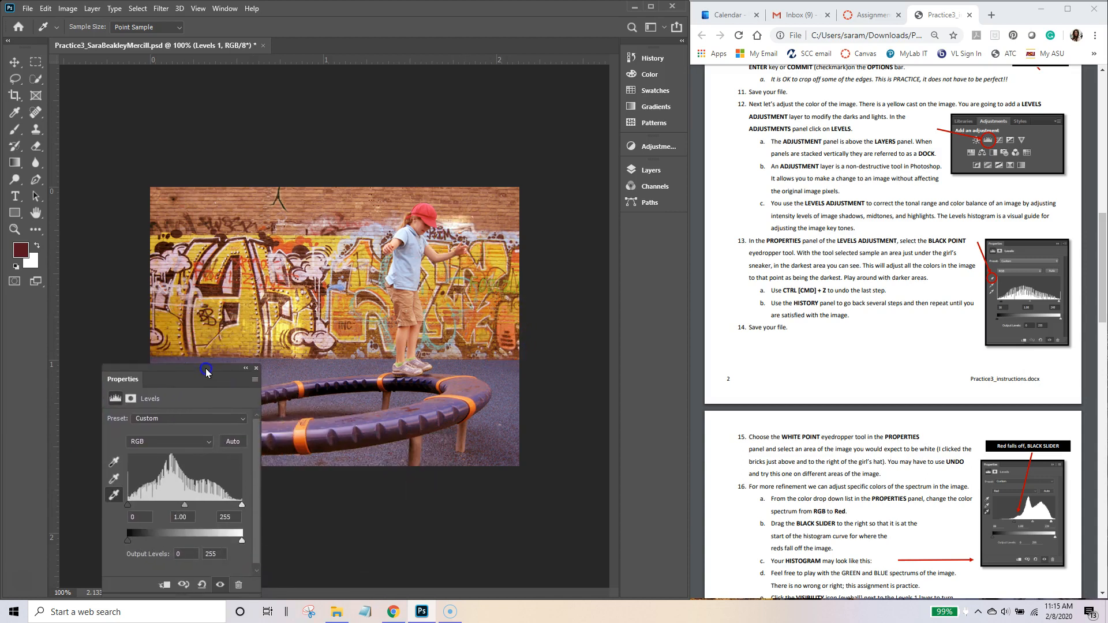
pyautogui.click(455, 221)
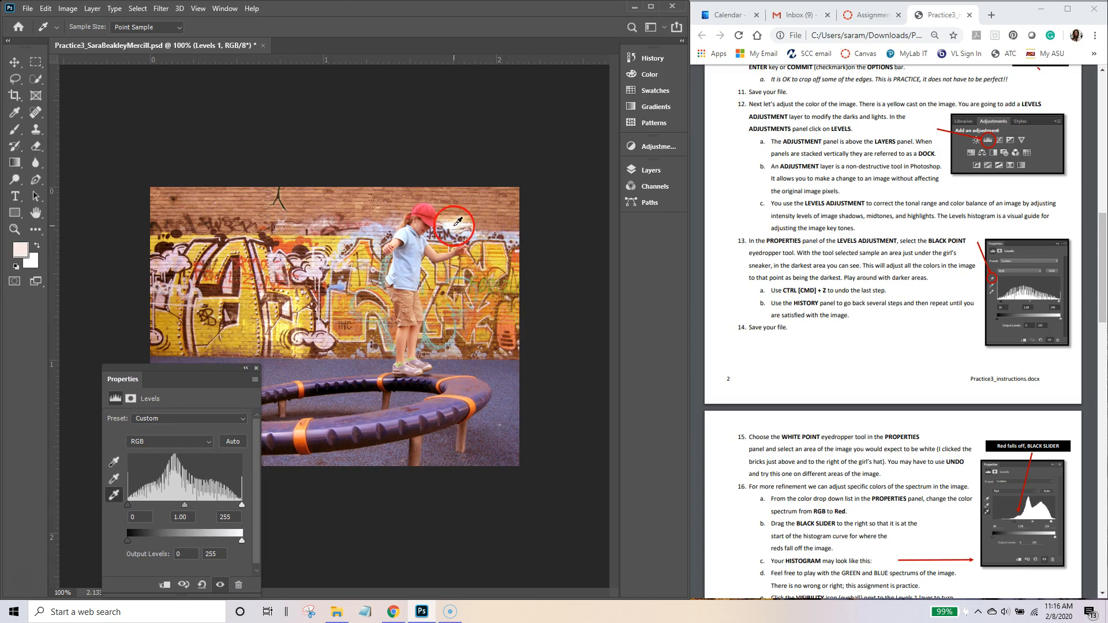
pyautogui.click(454, 221)
pyautogui.click(455, 221)
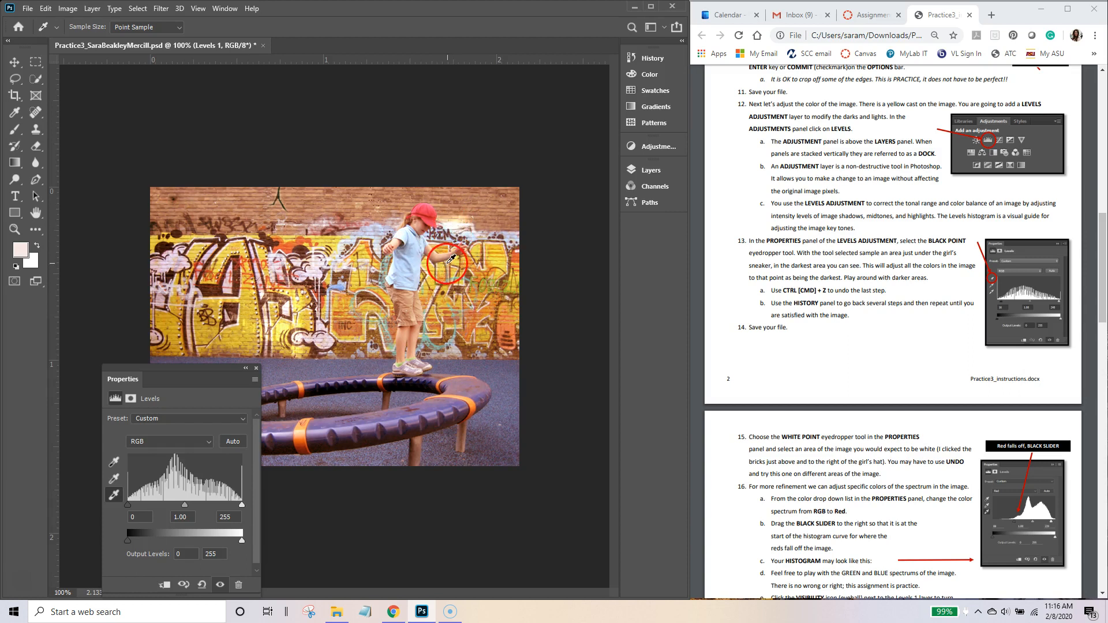
pyautogui.moveTo(199, 378); pyautogui.dragTo(188, 323)
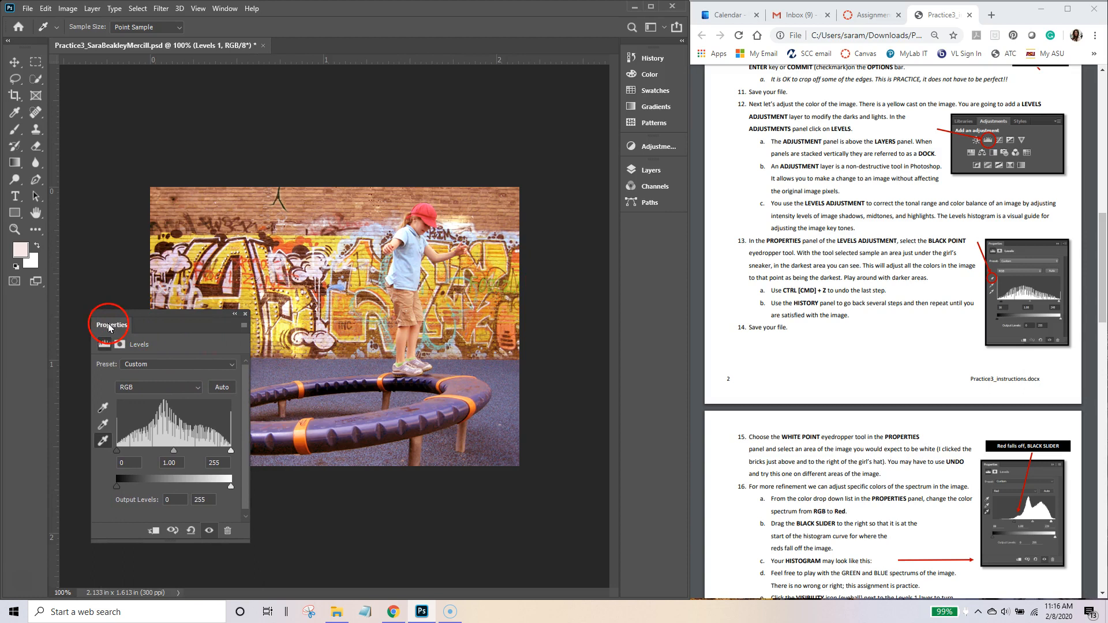
pyautogui.scroll(-1, 1048, 271)
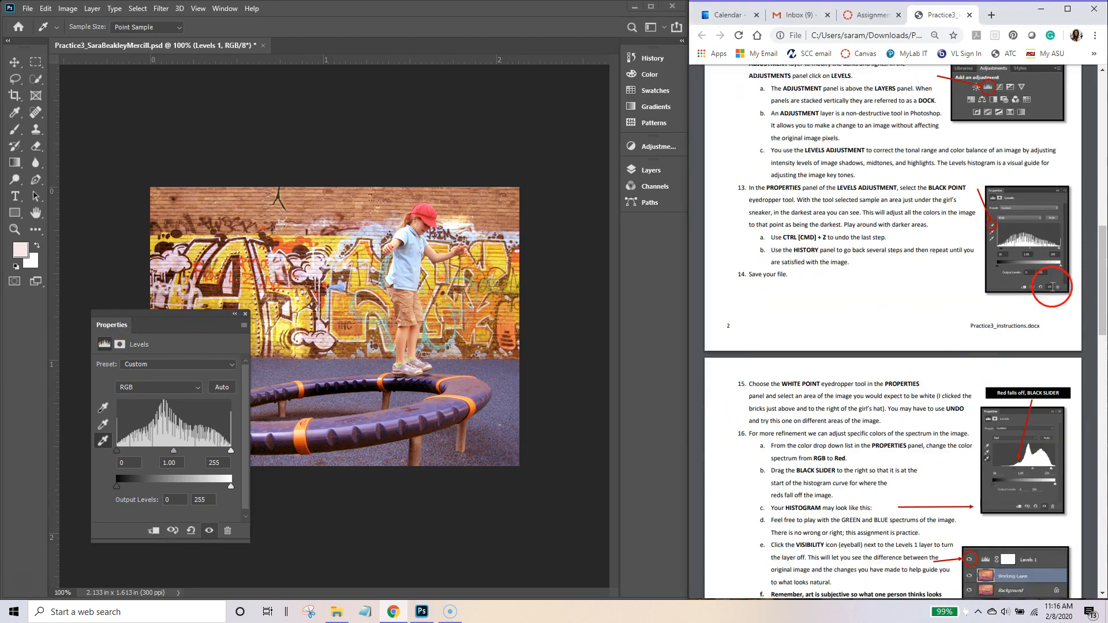
pyautogui.moveTo(1104, 241); pyautogui.dragTo(1104, 290)
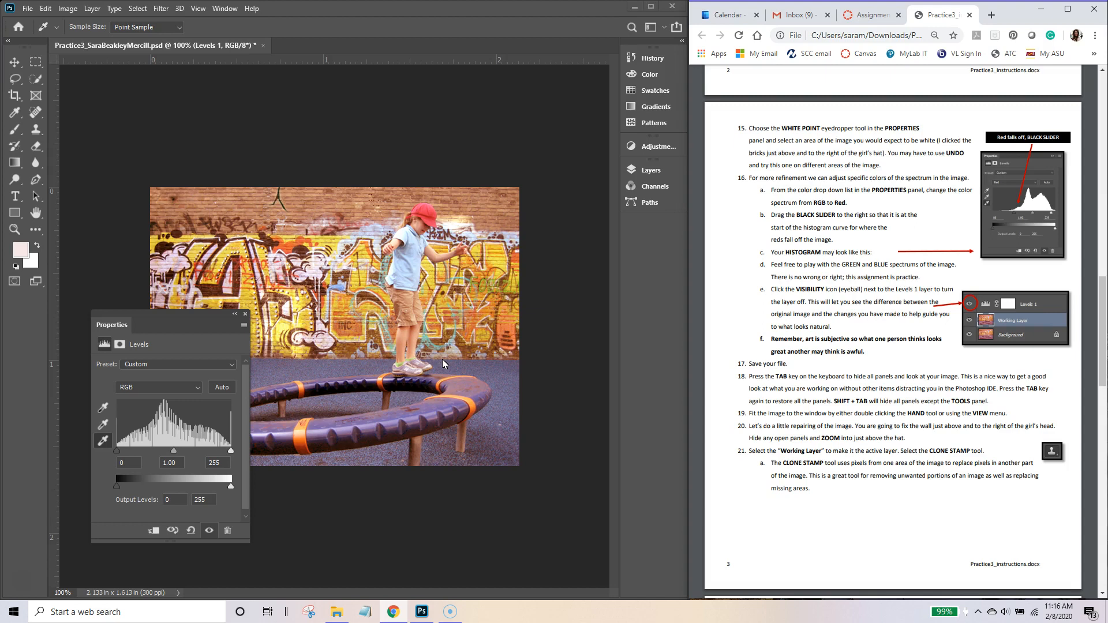
pyautogui.click(192, 275)
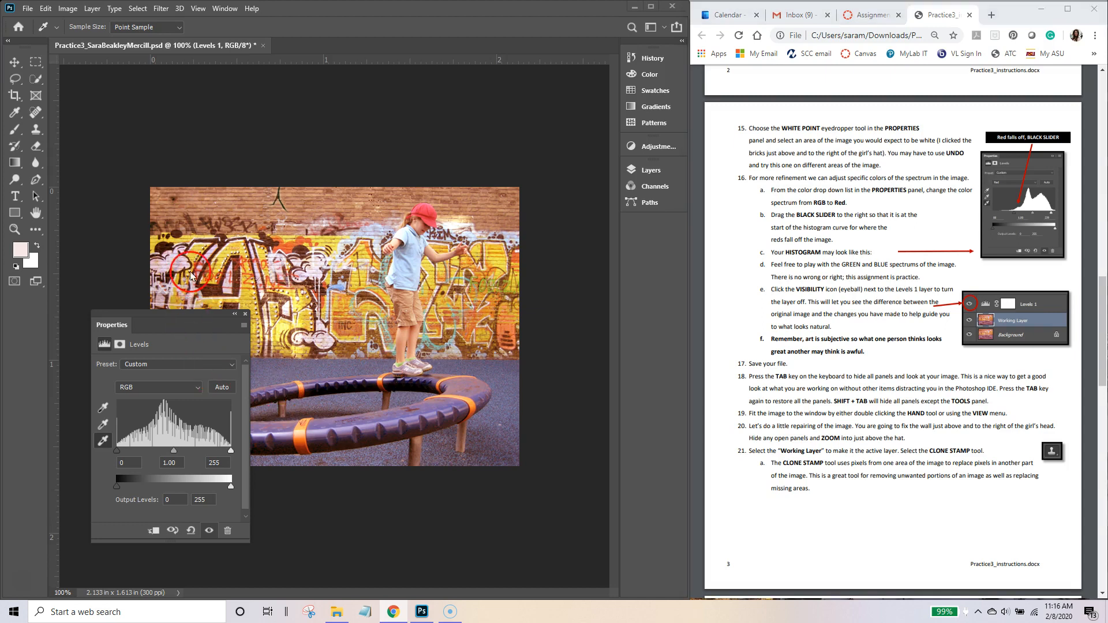
pyautogui.moveTo(771, 189); pyautogui.dragTo(853, 202)
pyautogui.click(886, 211)
pyautogui.click(816, 194)
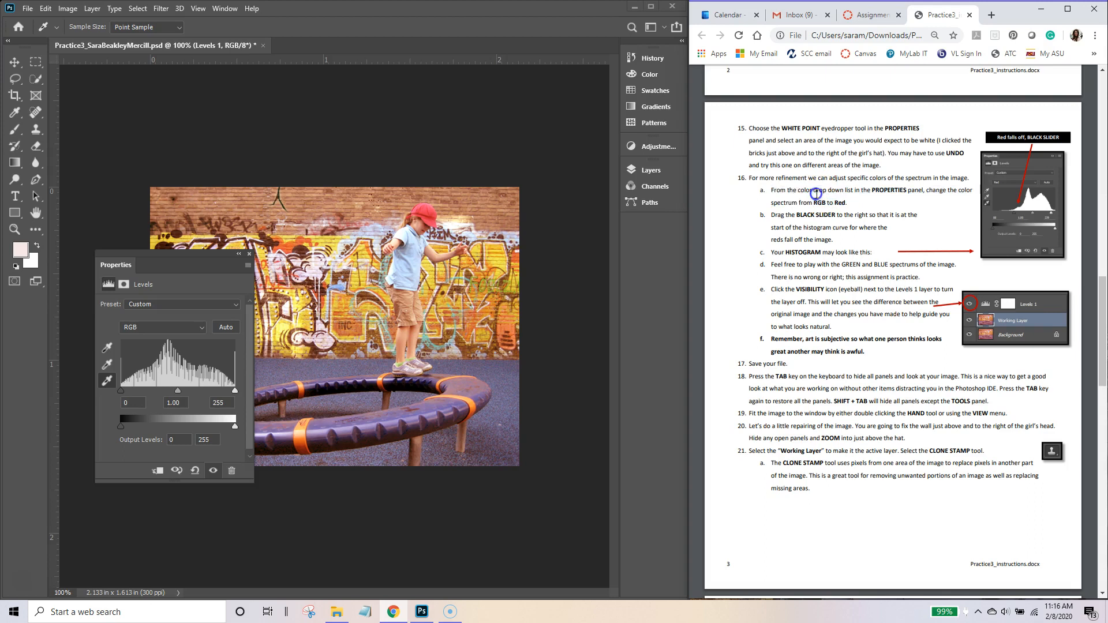
# Step: Switch Levels to the Red channel, raise its black input to 85, and move the panel aside
pyautogui.click(201, 330)
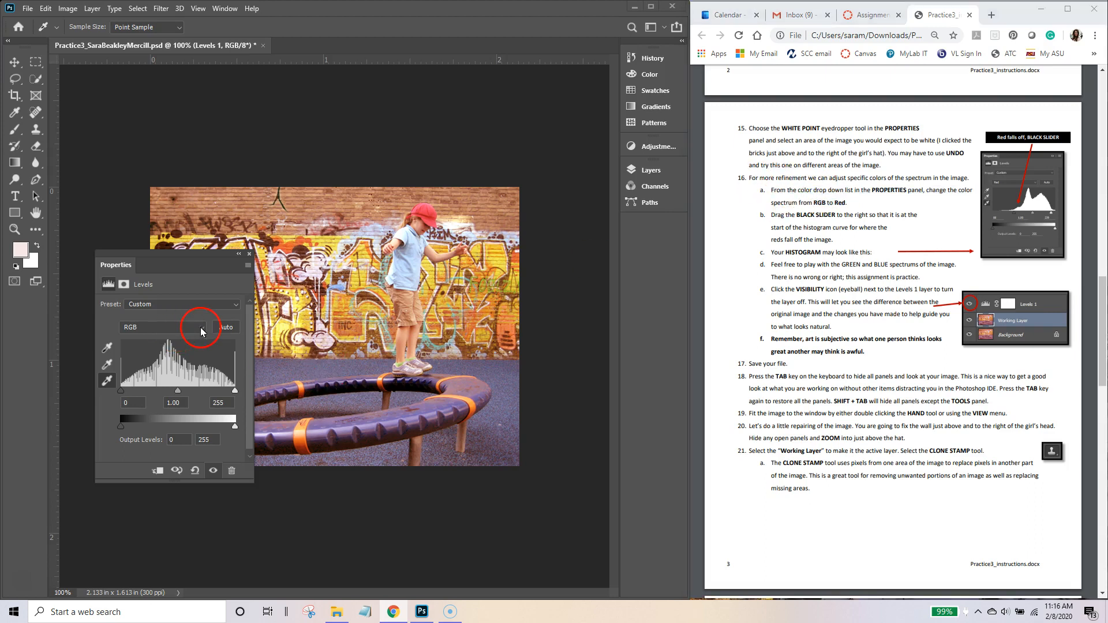
pyautogui.click(201, 331)
pyautogui.click(148, 347)
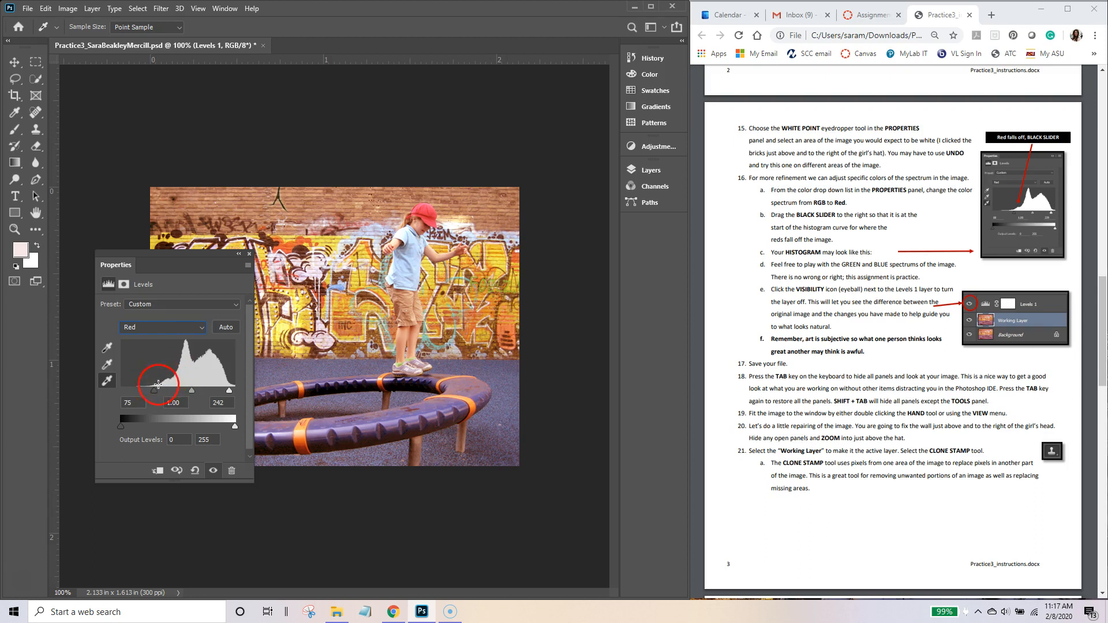
pyautogui.moveTo(154, 391)
pyautogui.mouseDown()
pyautogui.moveTo(138, 396)
pyautogui.moveTo(155, 395)
pyautogui.mouseUp()
pyautogui.moveTo(160, 395); pyautogui.dragTo(160, 392)
pyautogui.moveTo(115, 270); pyautogui.dragTo(652, 149)
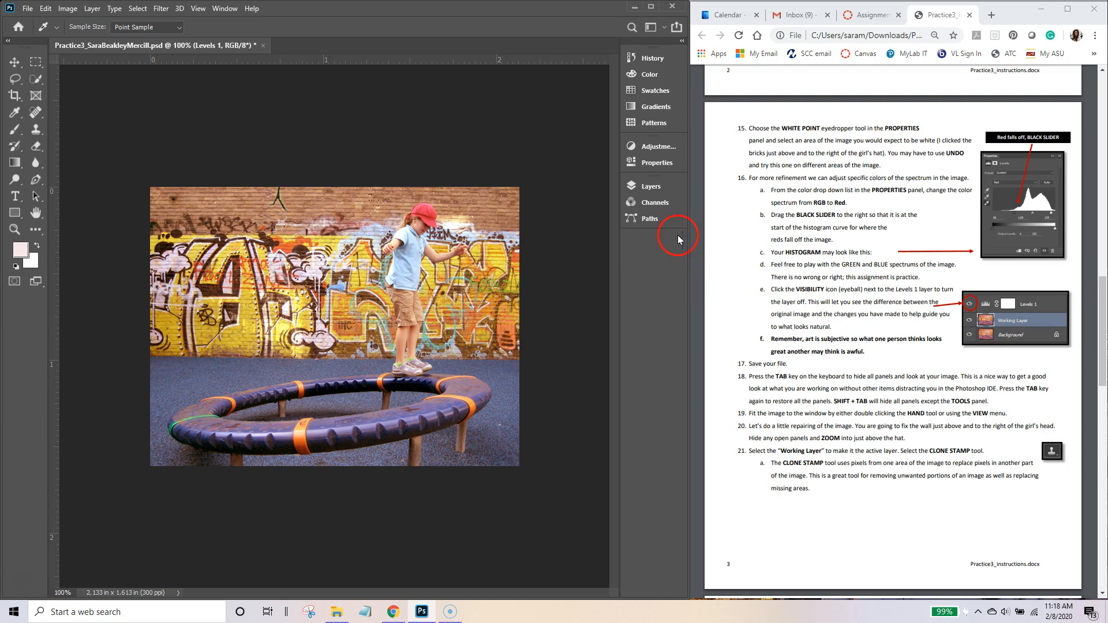
# Step: Toggle the Levels 1 adjustment off and on twice to compare, leaving it visible
pyautogui.click(642, 185)
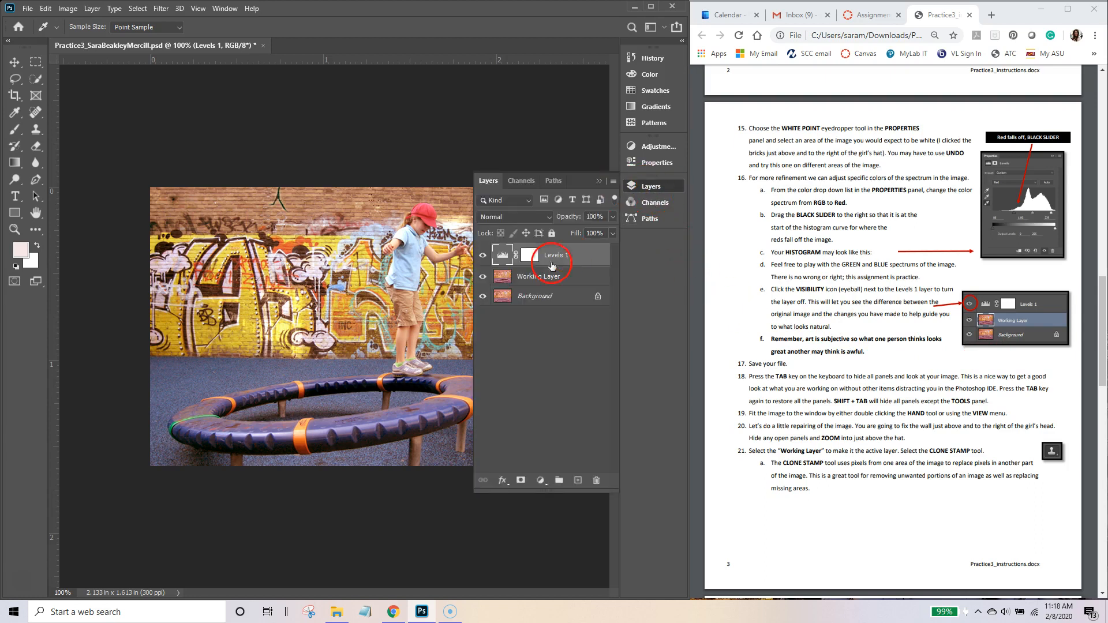
pyautogui.click(482, 255)
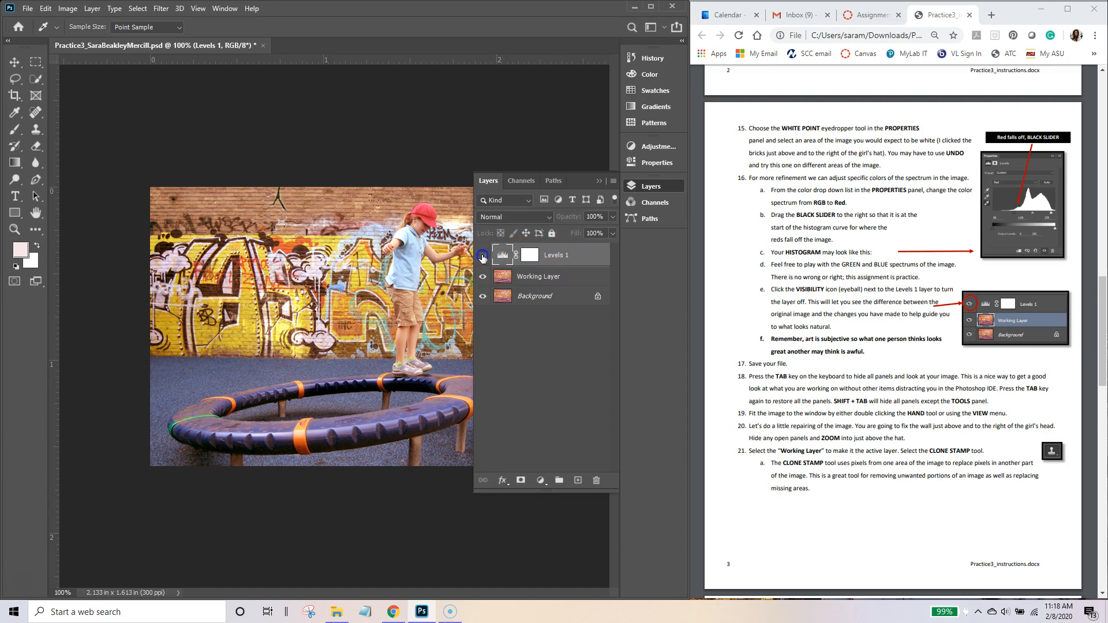
pyautogui.click(483, 255)
pyautogui.click(483, 256)
pyautogui.click(484, 257)
# Step: Save the Levels-corrected document with File > Save
pyautogui.click(35, 16)
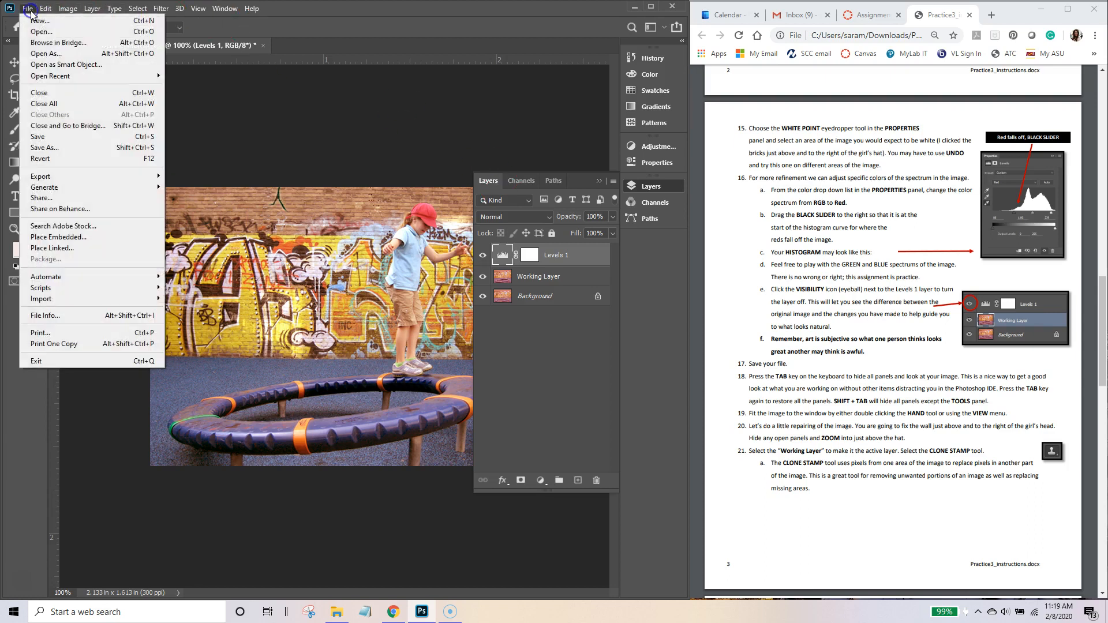
pyautogui.click(35, 140)
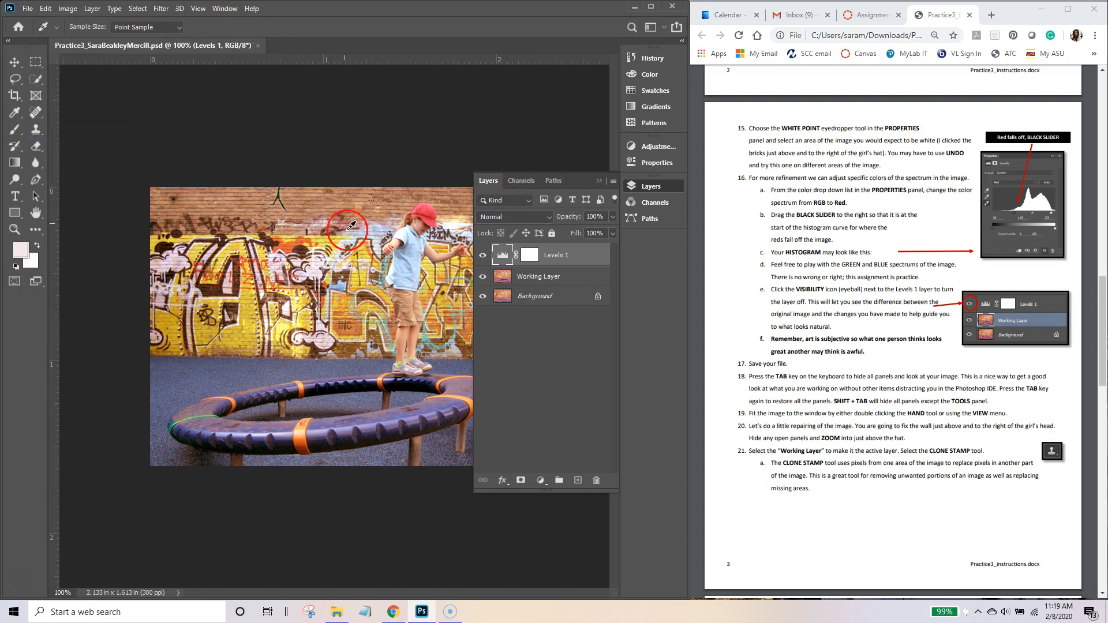
pyautogui.click(27, 8)
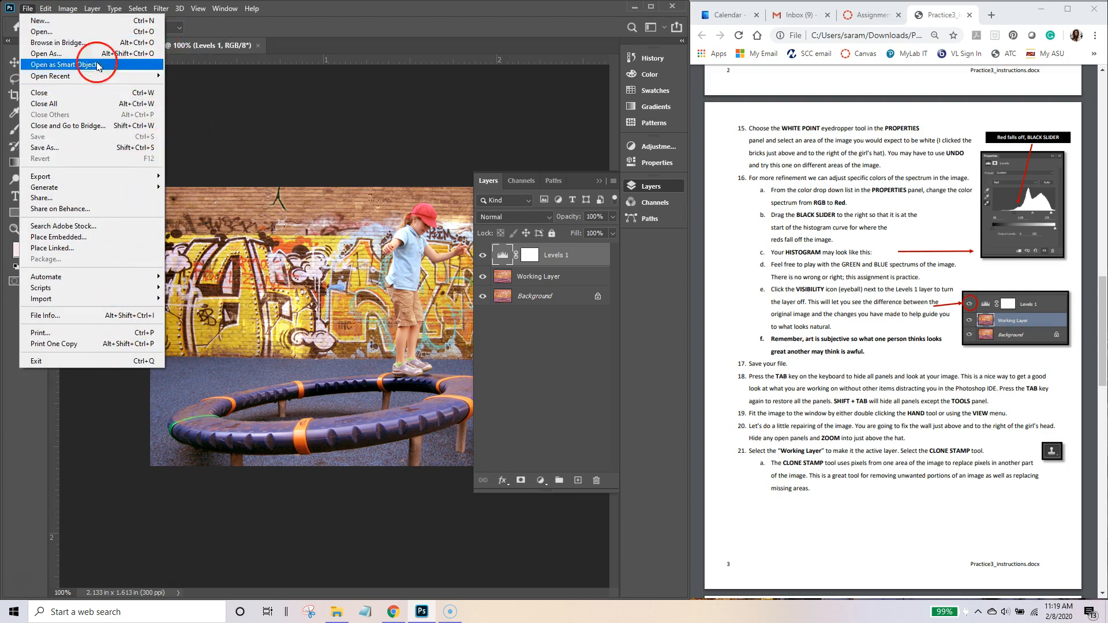
pyautogui.click(49, 137)
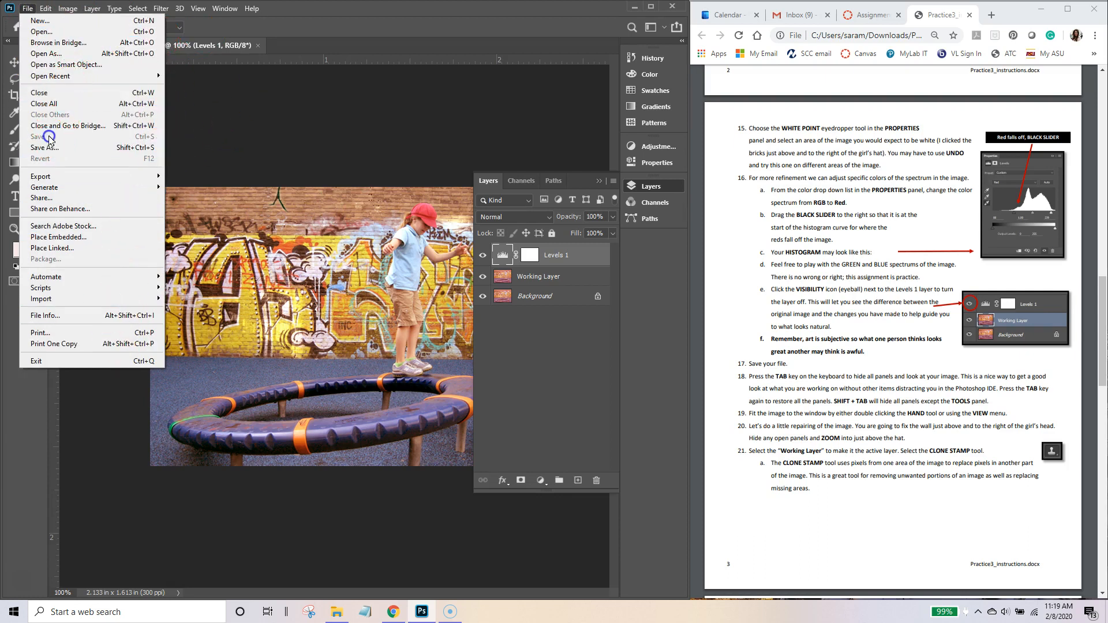
pyautogui.click(222, 145)
# Step: Scroll the instructions PDF to the step about hiding all panels, then return to Photoshop
pyautogui.click(844, 366)
pyautogui.moveTo(1102, 279); pyautogui.dragTo(1102, 345)
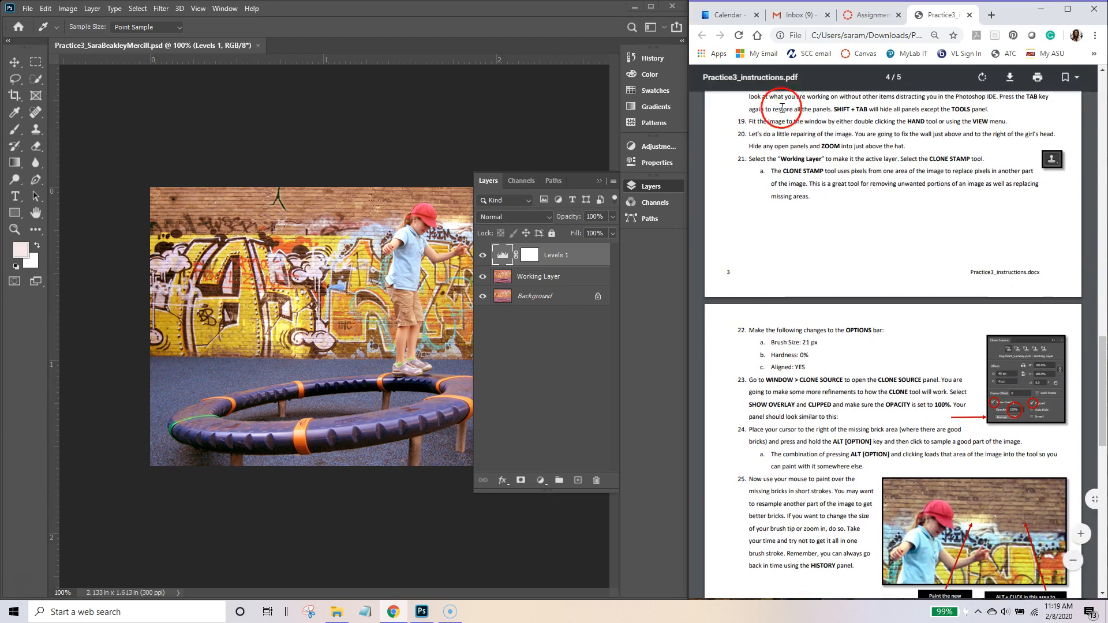
pyautogui.moveTo(1103, 355); pyautogui.dragTo(1102, 342)
pyautogui.moveTo(748, 155); pyautogui.dragTo(896, 159)
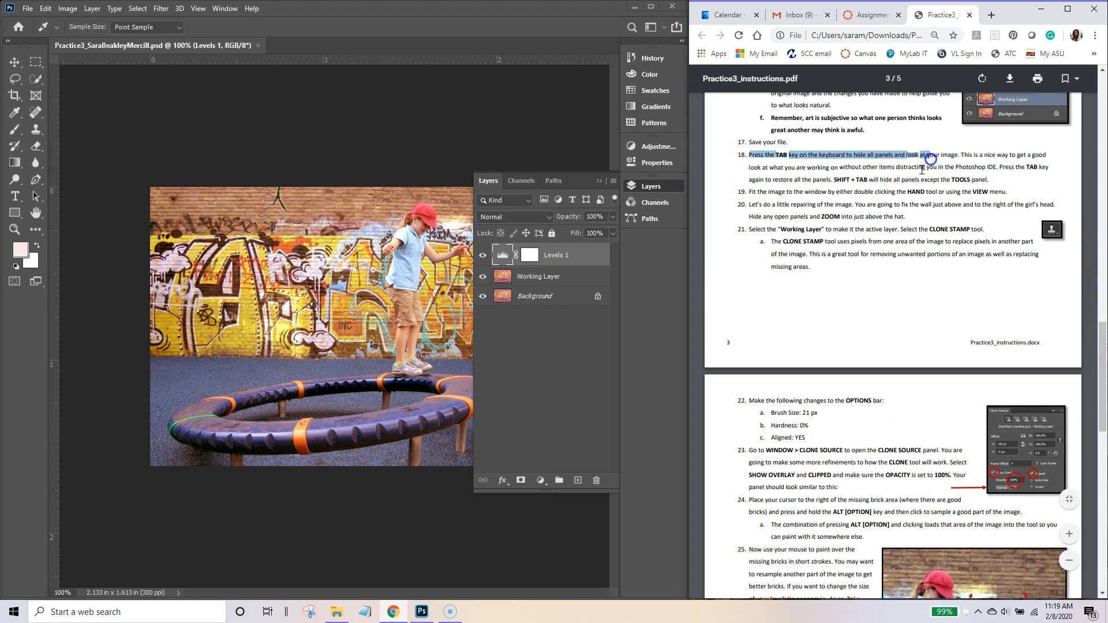
pyautogui.click(868, 215)
pyautogui.click(310, 123)
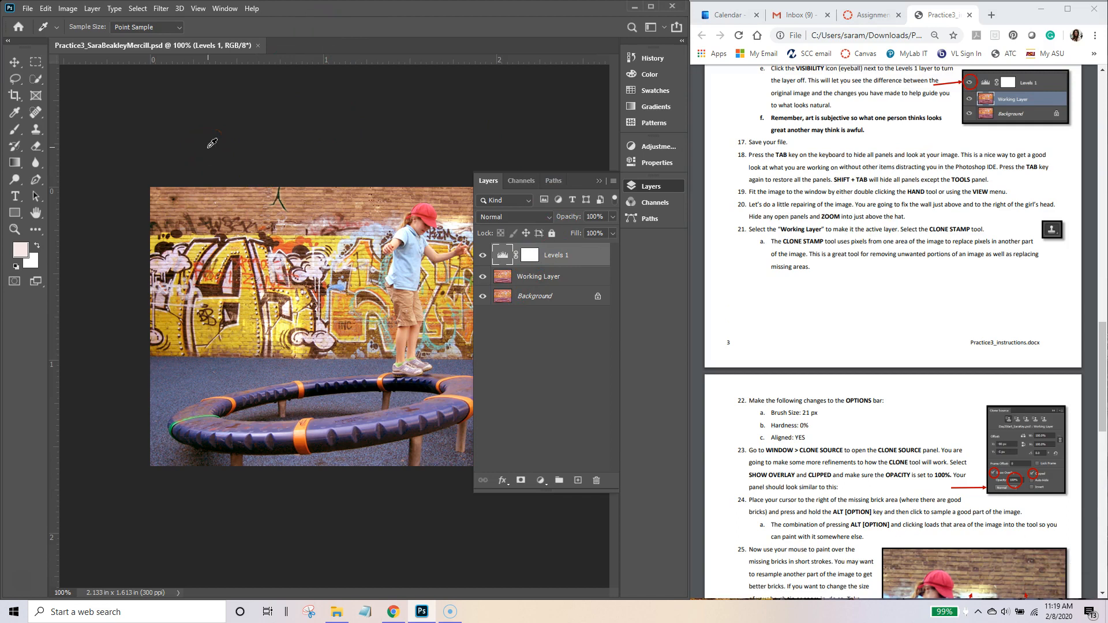
# Step: Hide and restore panels with Tab and Shift+Tab, collapse Layers, and fit the image to the window
pyautogui.press('Tab')
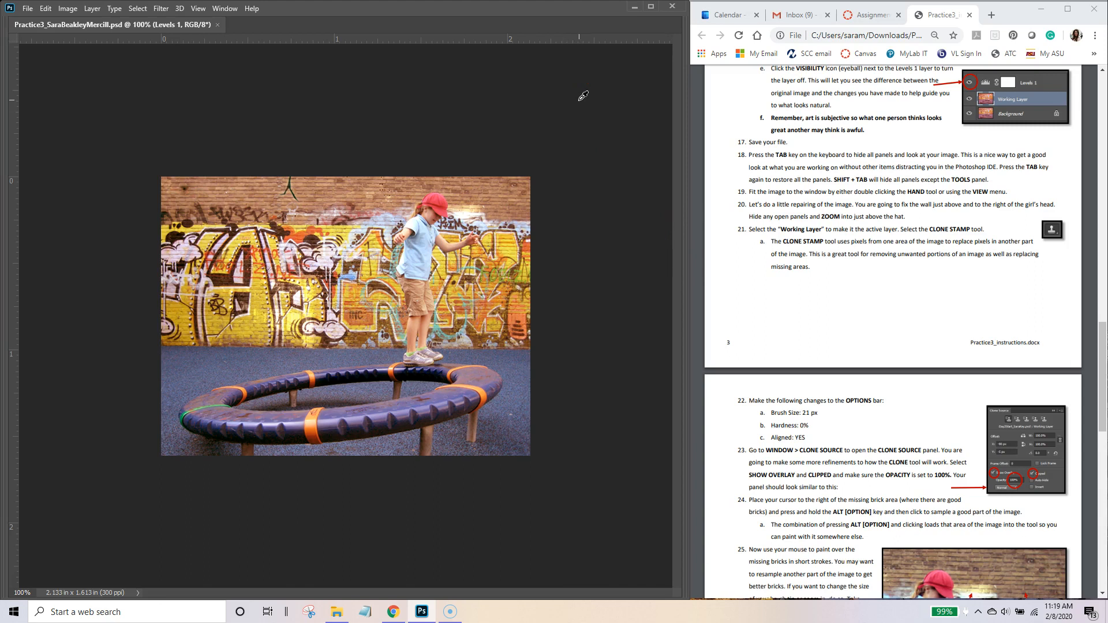
pyautogui.press('Tab')
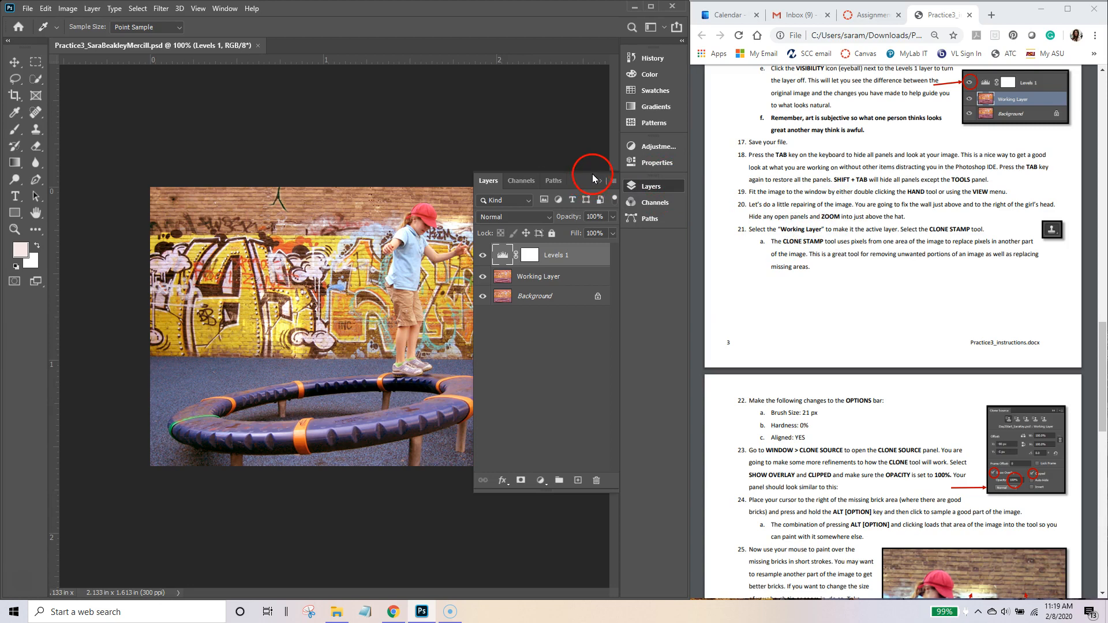
pyautogui.hotkey('shift', 'Tab')
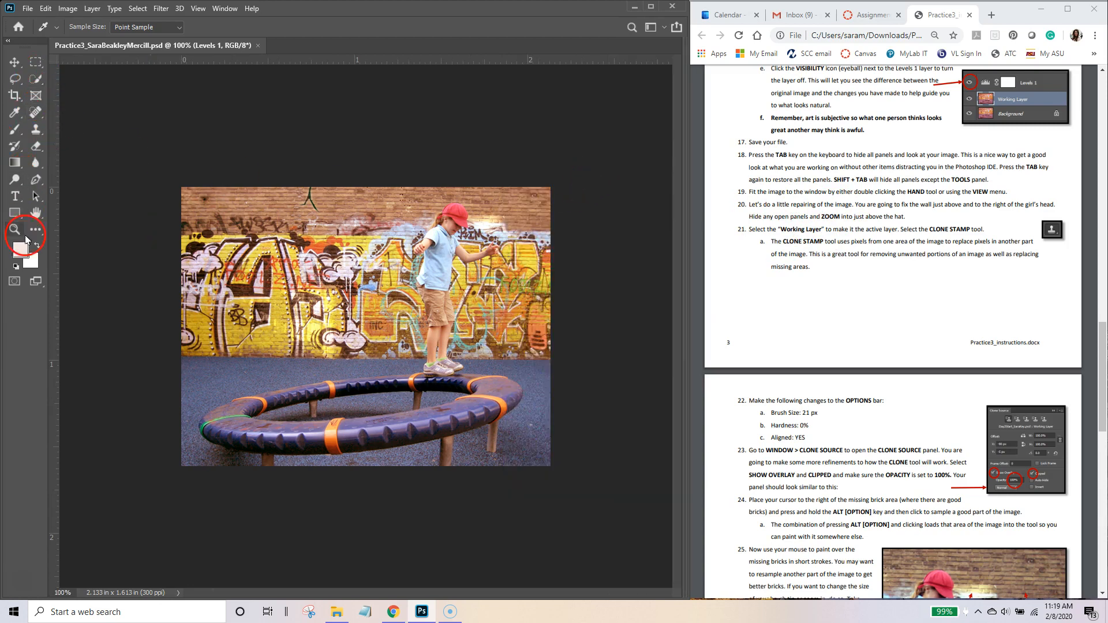
pyautogui.hotkey('shift', 'Tab')
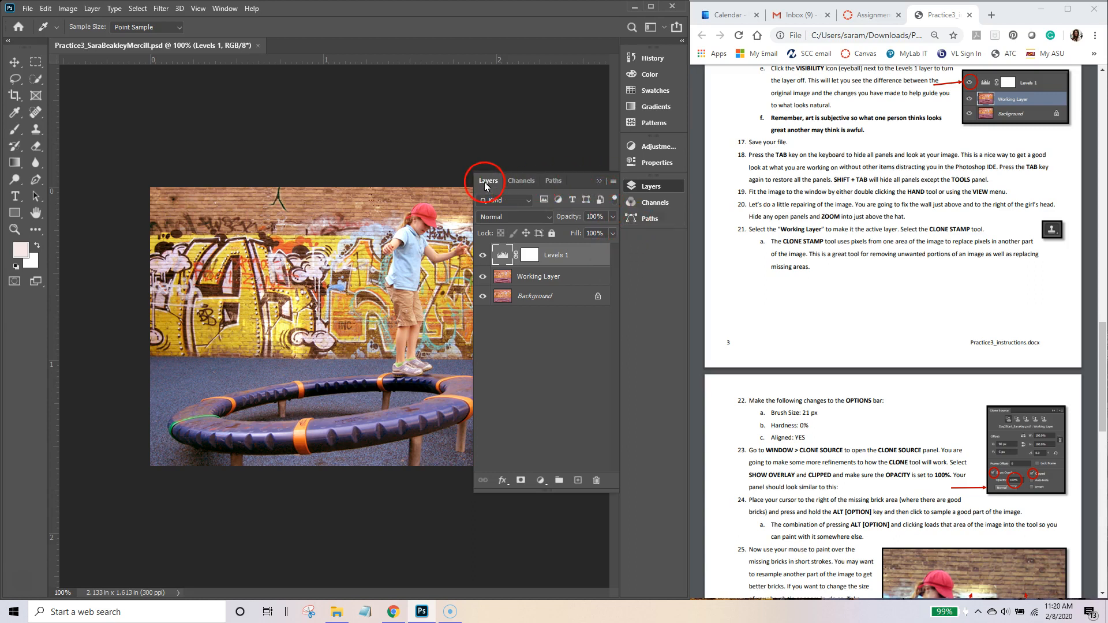
pyautogui.click(598, 181)
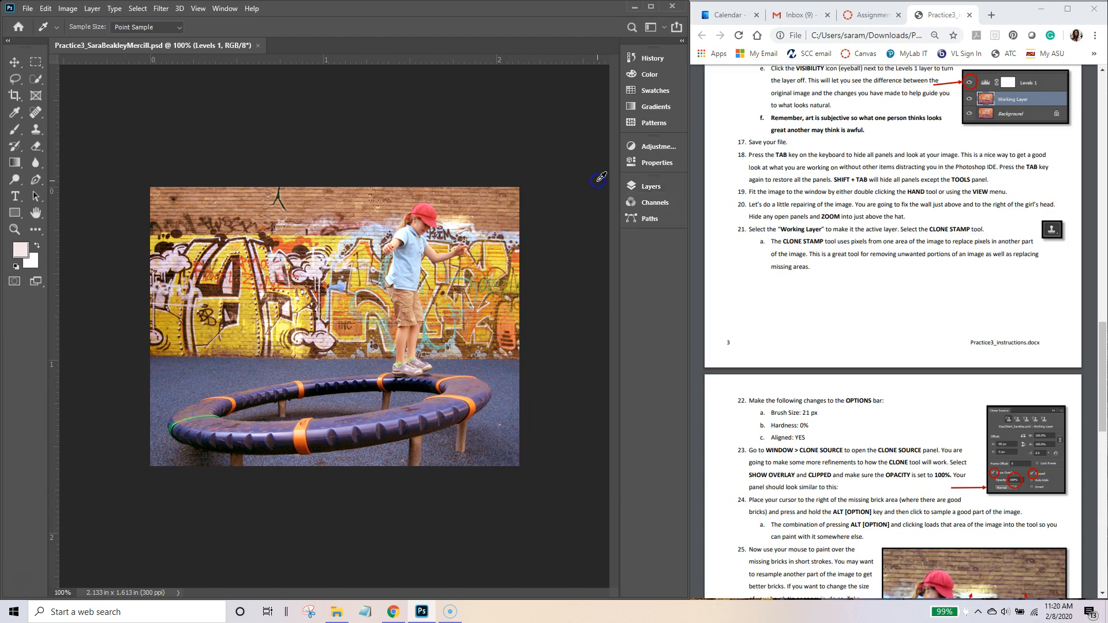
pyautogui.doubleClick(37, 214)
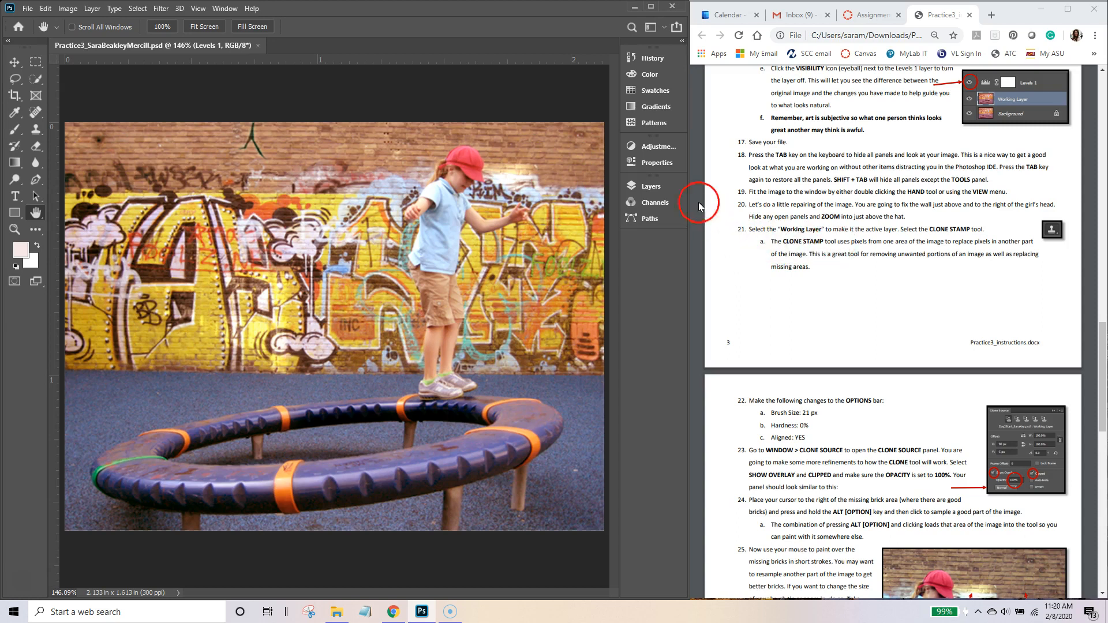
# Step: Select Working Layer in the Layers panel, then close the panel
pyautogui.click(649, 188)
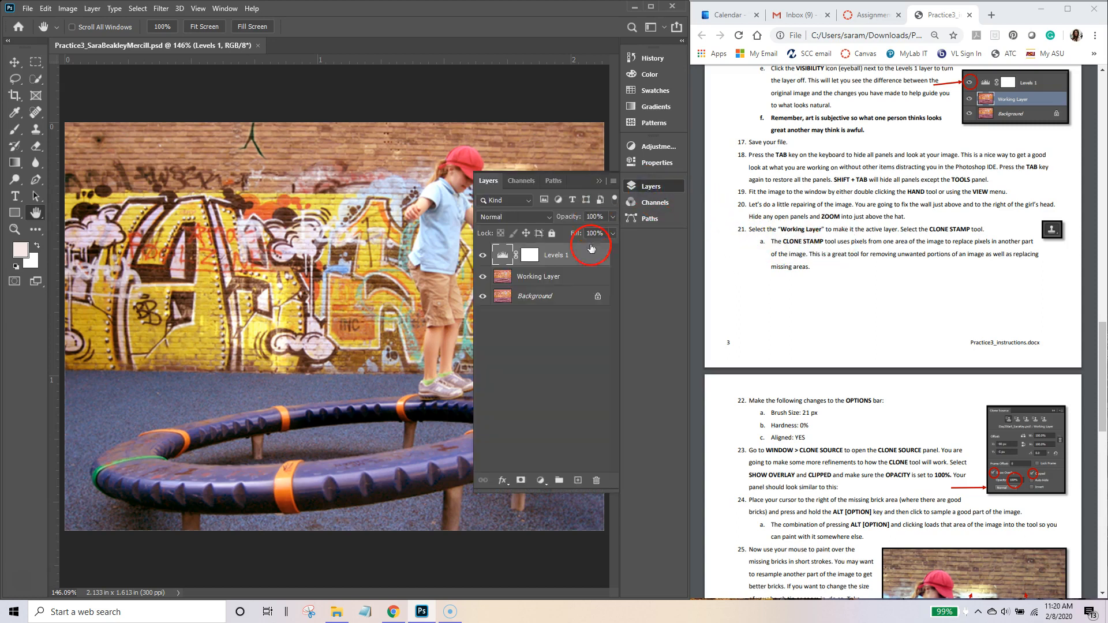
pyautogui.click(507, 280)
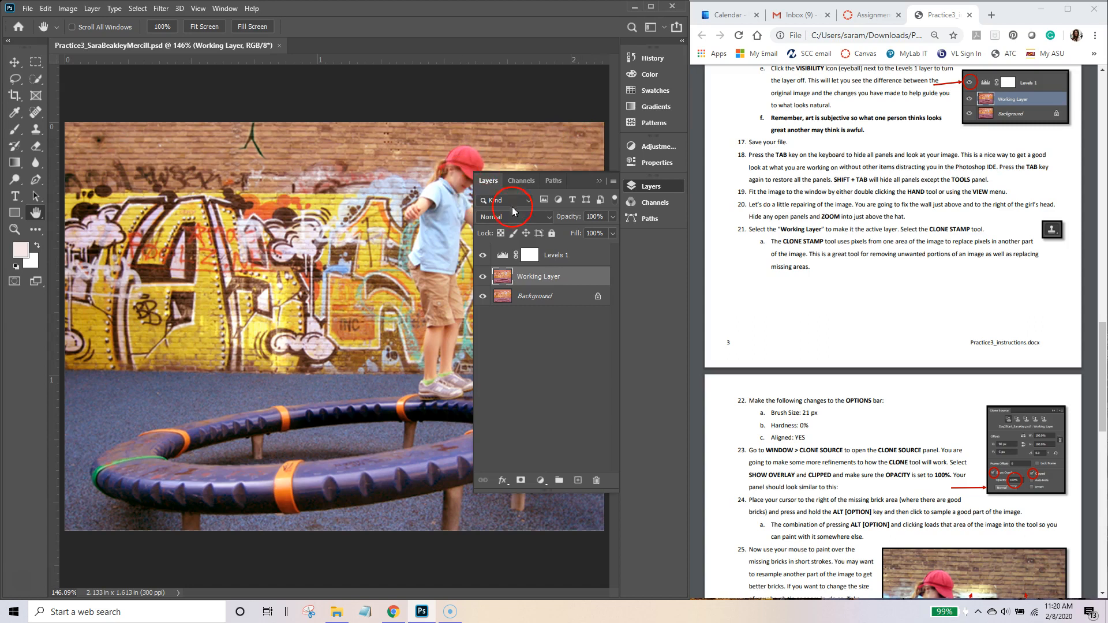
pyautogui.click(596, 182)
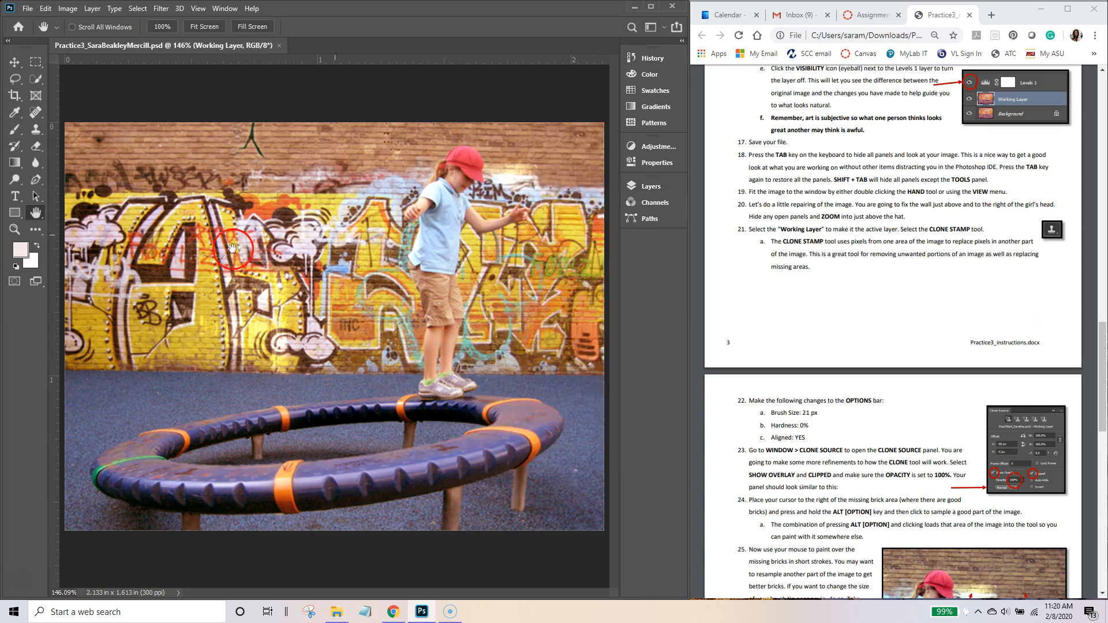
pyautogui.click(15, 229)
# Step: Pan and zoom to a 300% view of the damaged wall above and right of the cap
pyautogui.moveTo(427, 157)
pyautogui.mouseDown()
pyautogui.moveTo(454, 161)
pyautogui.moveTo(441, 146)
pyautogui.moveTo(465, 164)
pyautogui.moveTo(448, 153)
pyautogui.mouseUp()
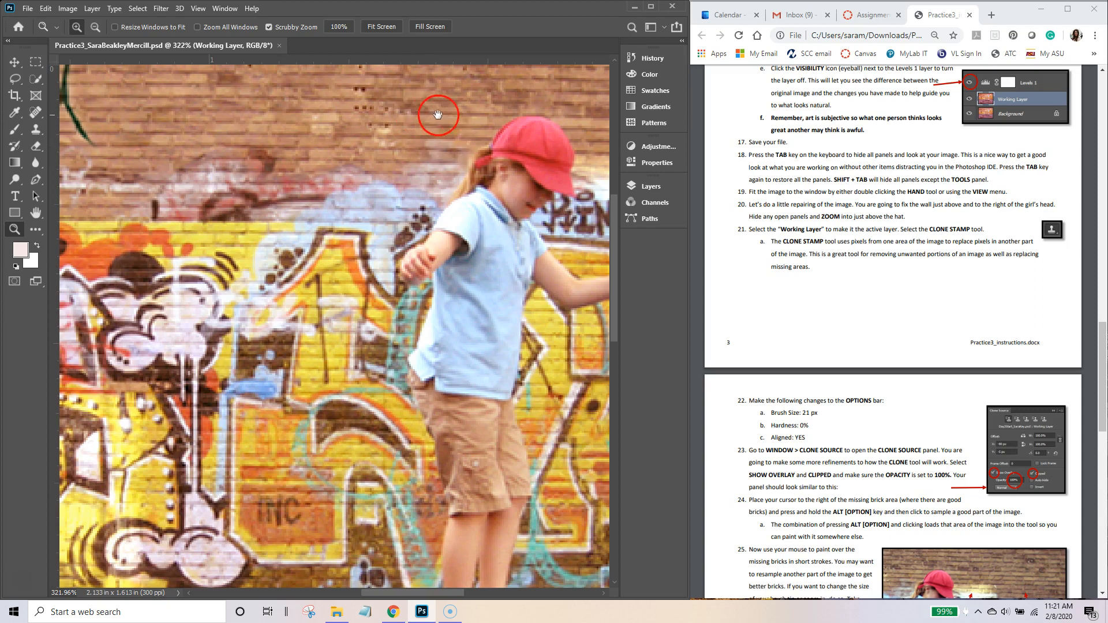
pyautogui.moveTo(414, 110); pyautogui.dragTo(238, 119)
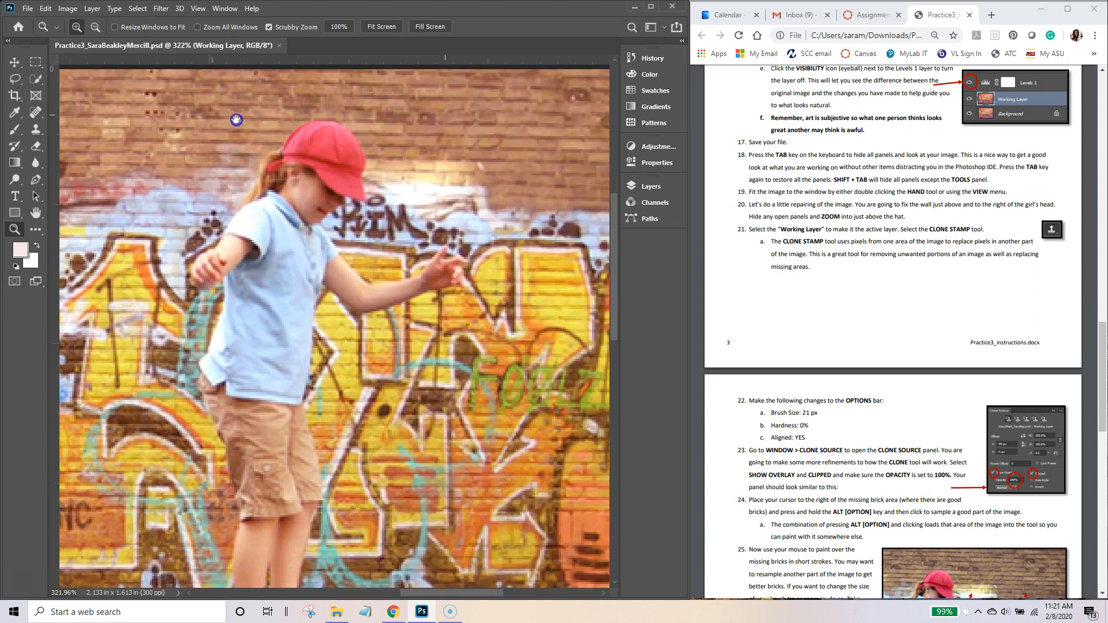
pyautogui.moveTo(492, 143); pyautogui.dragTo(360, 190)
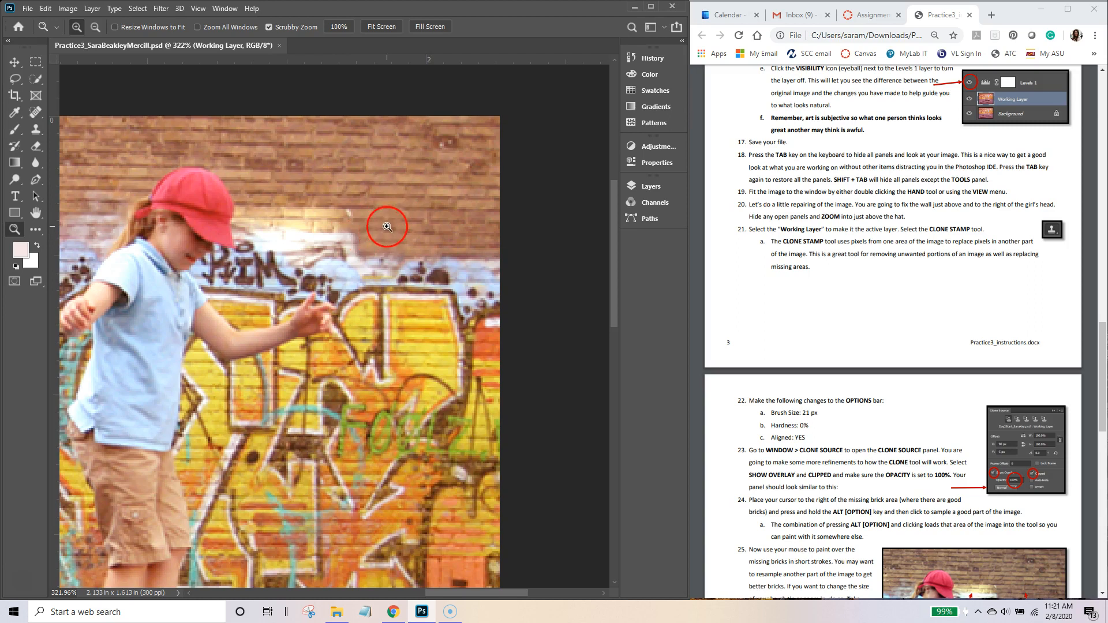
pyautogui.moveTo(273, 222); pyautogui.dragTo(102, 230)
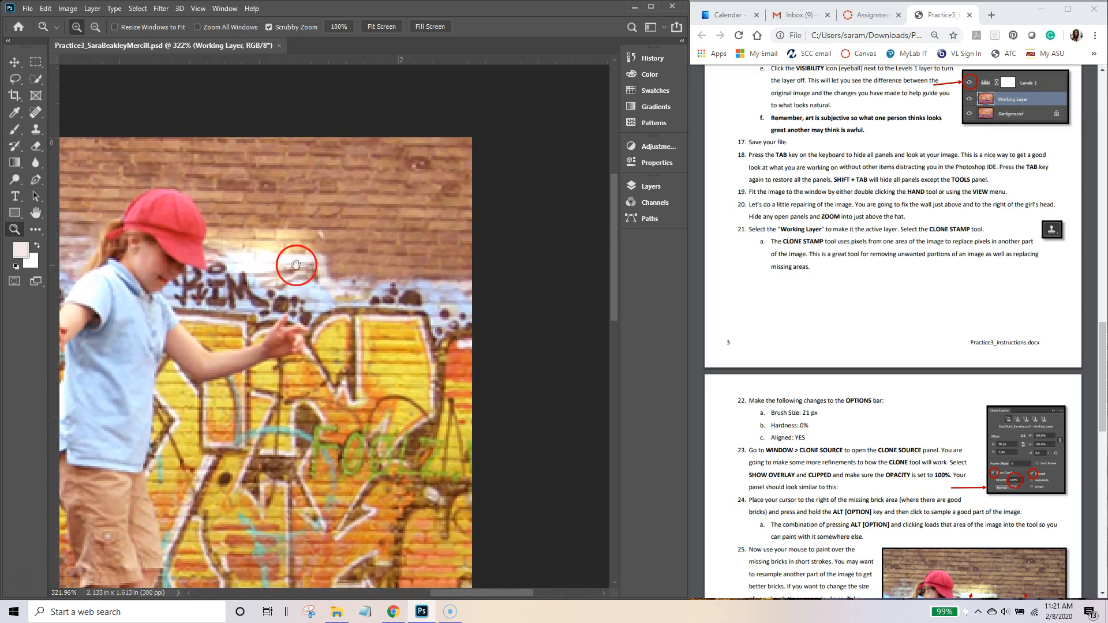
pyautogui.click(355, 248)
pyautogui.moveTo(357, 240); pyautogui.dragTo(449, 249)
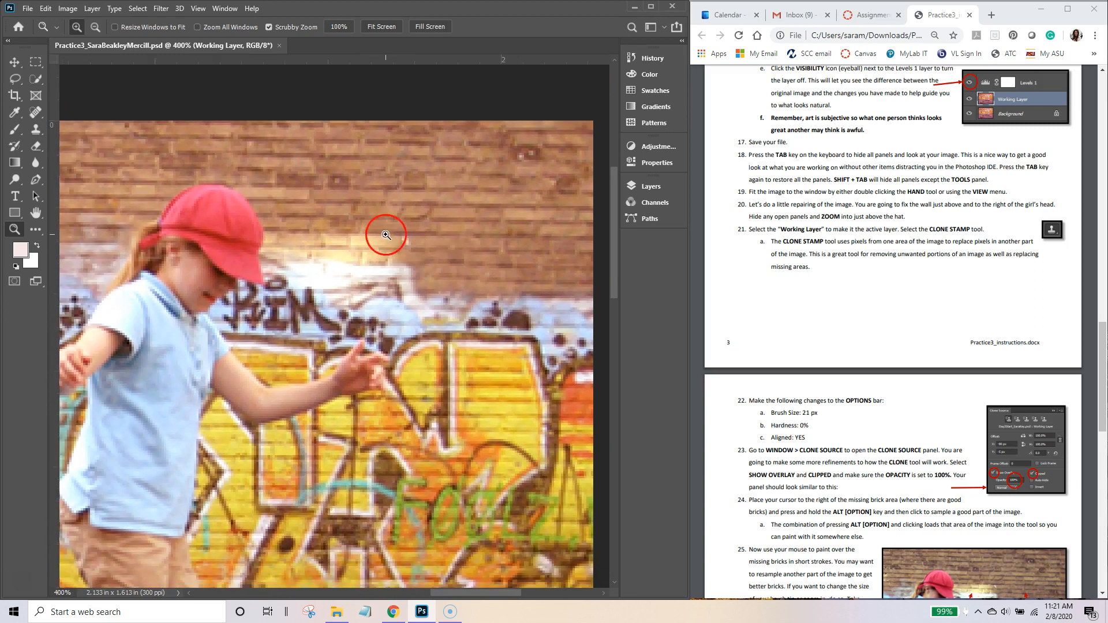
pyautogui.click(379, 196)
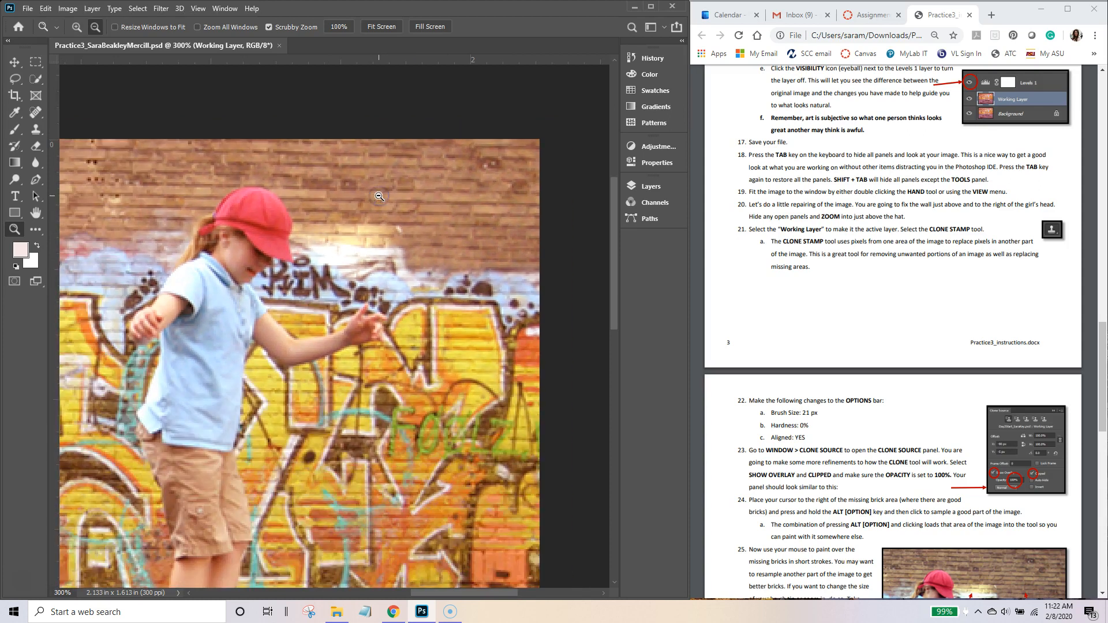
pyautogui.moveTo(425, 225); pyautogui.dragTo(407, 212)
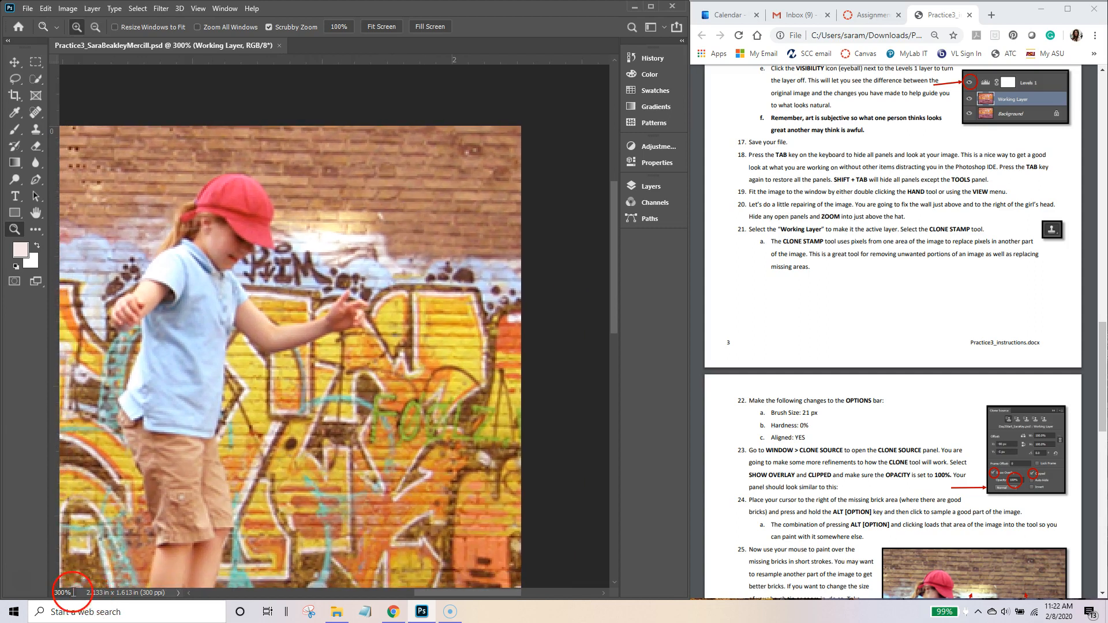
pyautogui.click(52, 592)
pyautogui.click(34, 132)
# Step: Choose the Clone Stamp Tool from the stamp tools flyout
pyautogui.click(35, 132)
pyautogui.moveTo(35, 132)
pyautogui.mouseDown()
pyautogui.moveTo(86, 134)
pyautogui.moveTo(88, 143)
pyautogui.mouseUp()
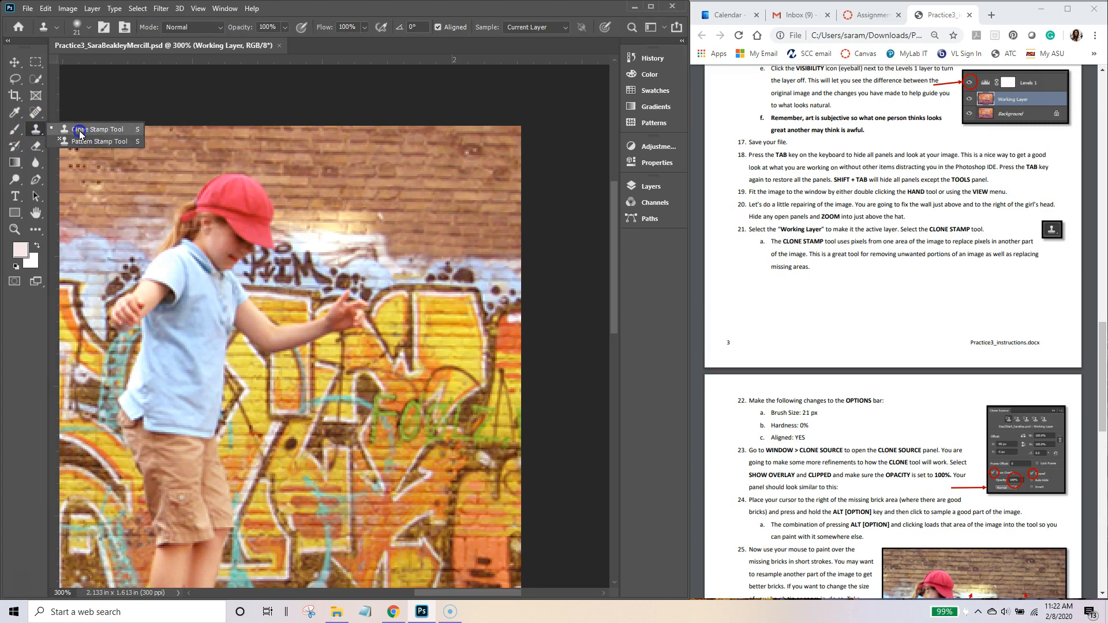
pyautogui.click(80, 131)
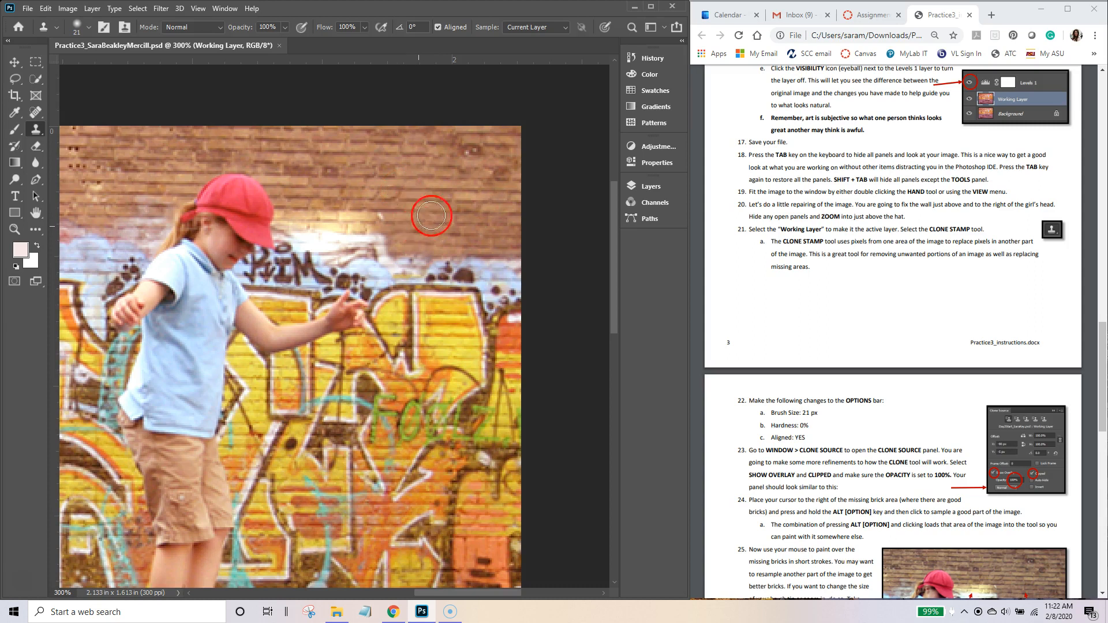
pyautogui.keyDown('alt'); pyautogui.click(443, 207); pyautogui.keyUp('alt')
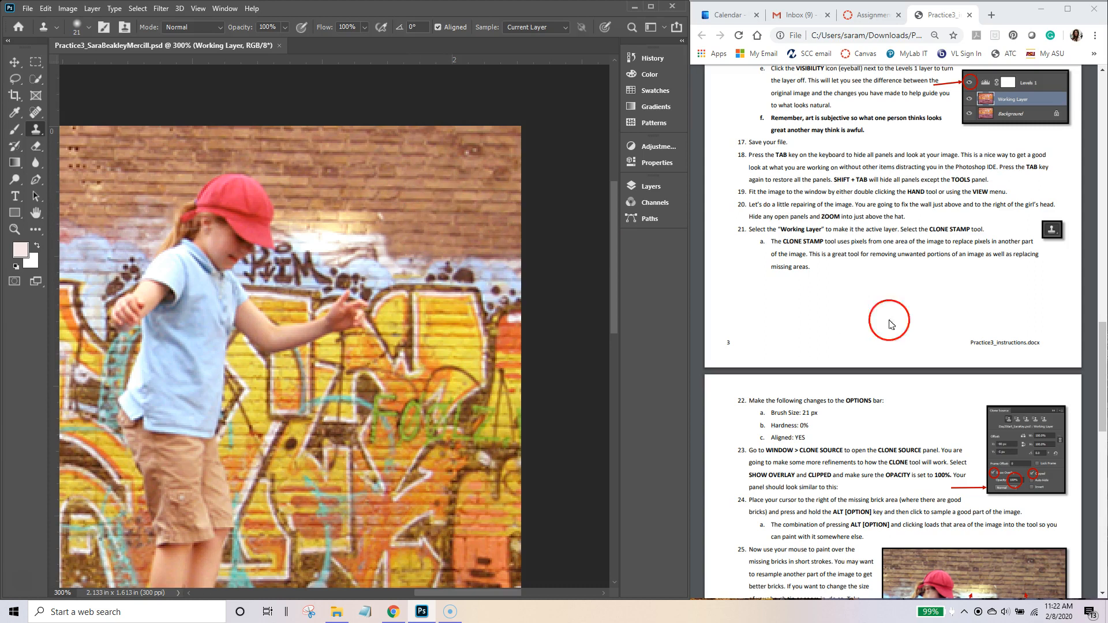
pyautogui.moveTo(1103, 334); pyautogui.dragTo(1104, 381)
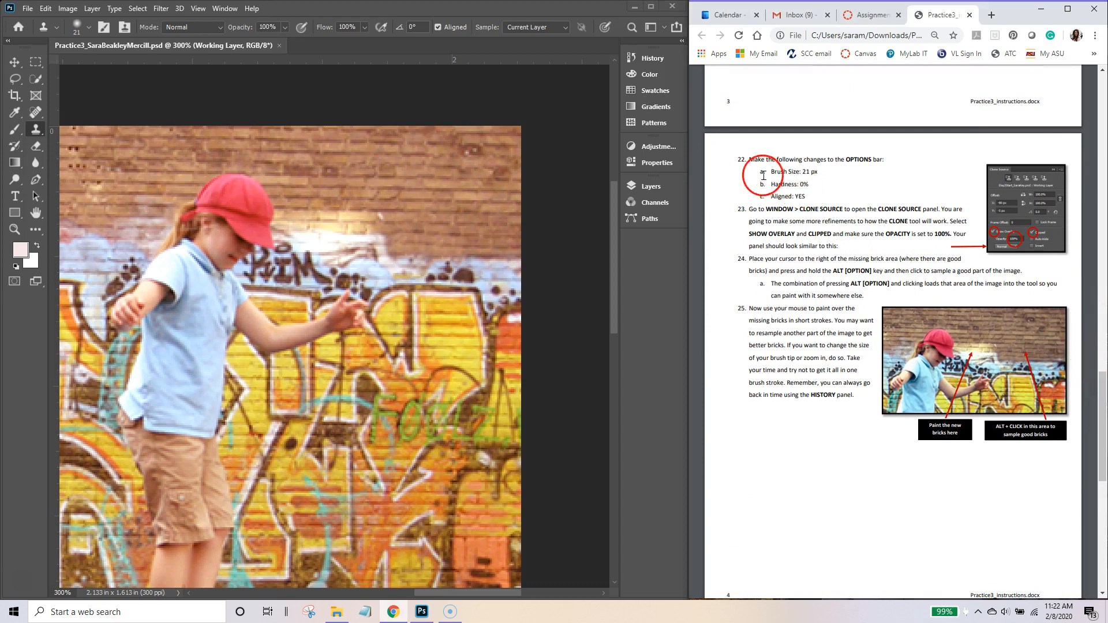
# Step: Set the Clone Stamp brush to 21 px size and 0% hardness
pyautogui.click(89, 31)
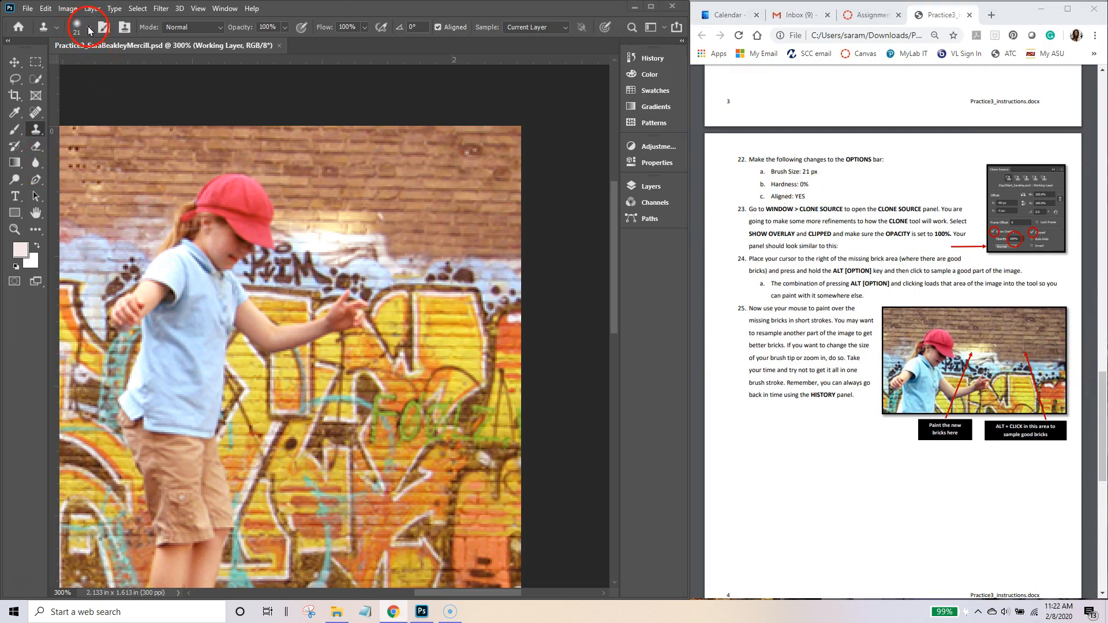
pyautogui.click(90, 30)
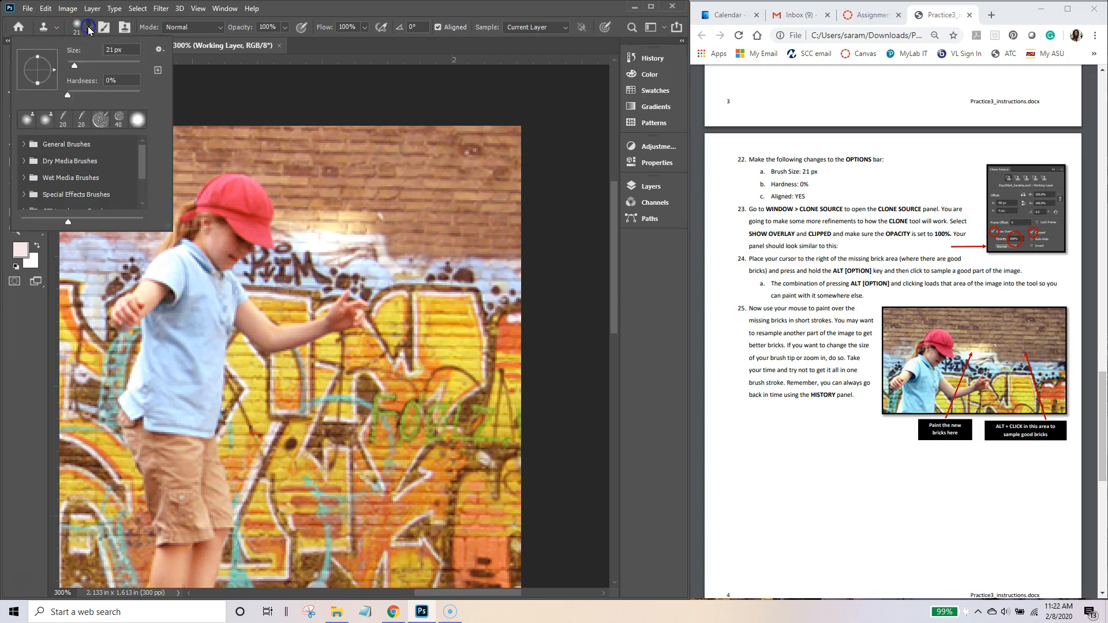
pyautogui.click(129, 49)
pyautogui.moveTo(81, 97); pyautogui.dragTo(66, 98)
pyautogui.click(448, 17)
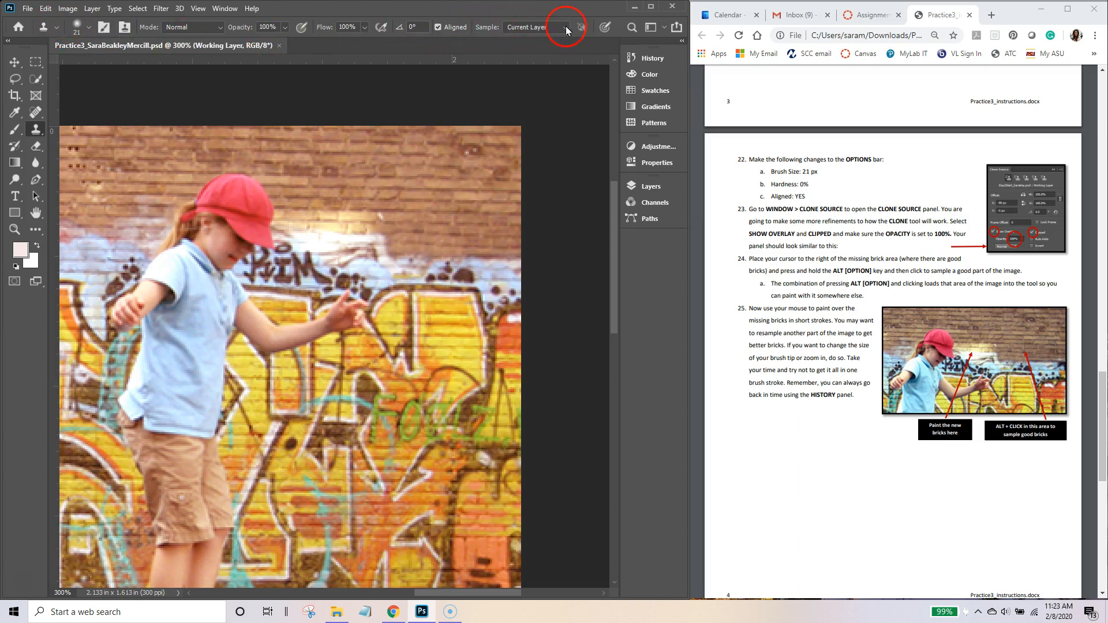
pyautogui.click(46, 9)
pyautogui.click(81, 479)
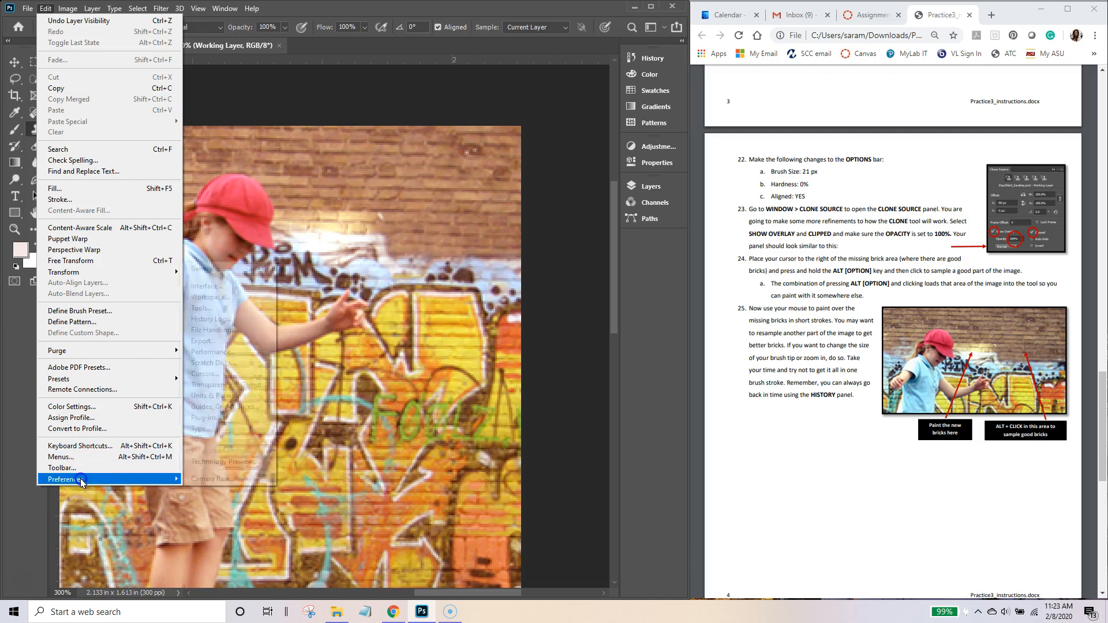
pyautogui.click(225, 296)
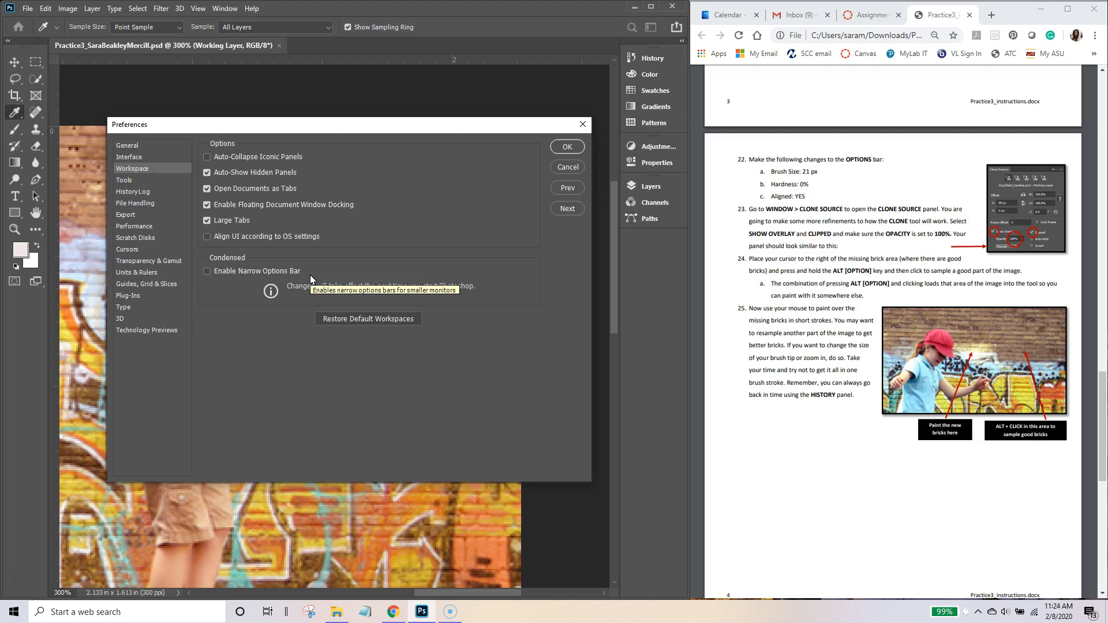
pyautogui.click(232, 337)
pyautogui.click(567, 148)
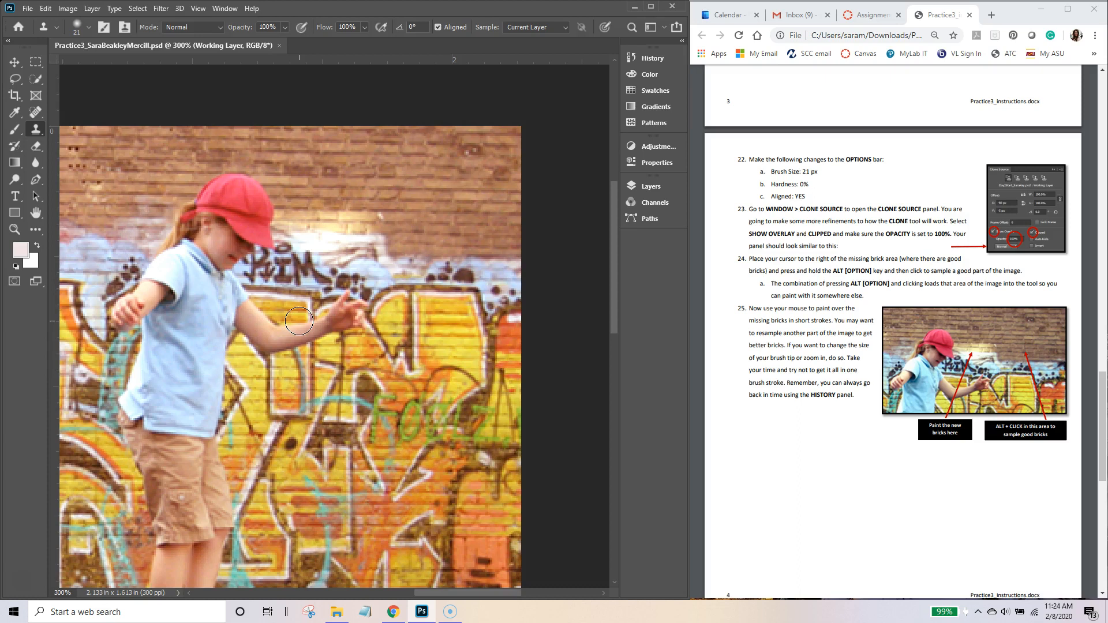
# Step: Open the Clone Source panel with Show Overlay and Clipped at 100%, then collapse it
pyautogui.click(435, 46)
pyautogui.click(230, 9)
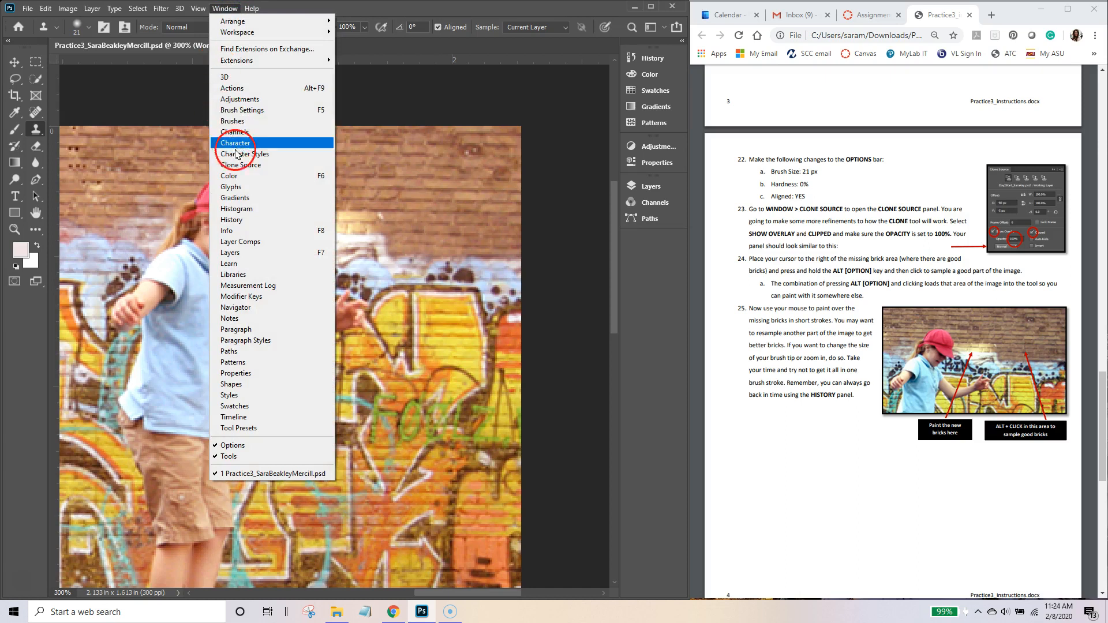
pyautogui.click(239, 165)
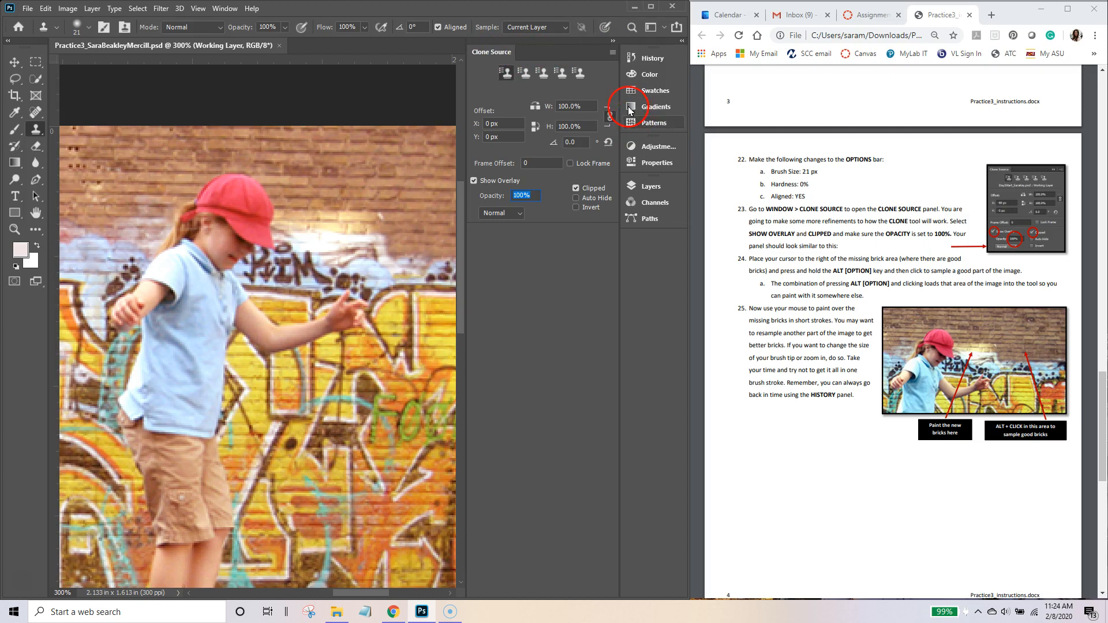
pyautogui.click(614, 41)
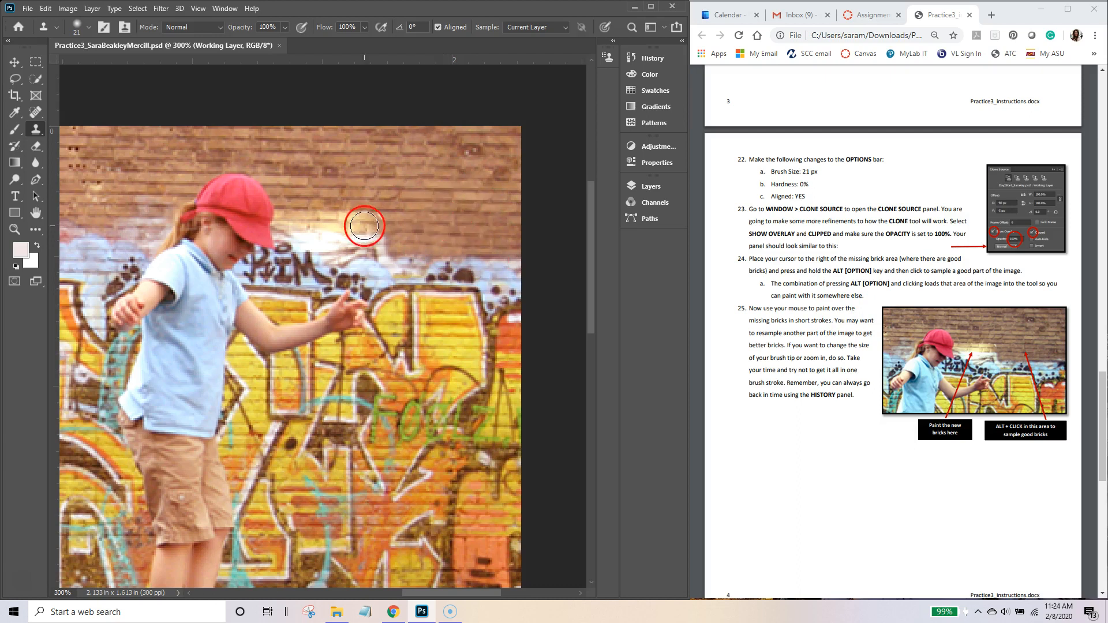
# Step: Sample clean bricks and paint cloned bricks across the gap to the image's right edge
pyautogui.keyDown('alt'); pyautogui.click(453, 188); pyautogui.keyUp('alt')
pyautogui.keyDown('alt'); pyautogui.click(476, 197); pyautogui.keyUp('alt')
pyautogui.keyDown('alt'); pyautogui.click(474, 201); pyautogui.keyUp('alt')
pyautogui.moveTo(435, 214)
pyautogui.mouseDown()
pyautogui.moveTo(380, 227)
pyautogui.moveTo(369, 225)
pyautogui.moveTo(388, 225)
pyautogui.moveTo(306, 226)
pyautogui.moveTo(394, 247)
pyautogui.moveTo(310, 247)
pyautogui.mouseUp()
pyautogui.moveTo(441, 255); pyautogui.dragTo(420, 255)
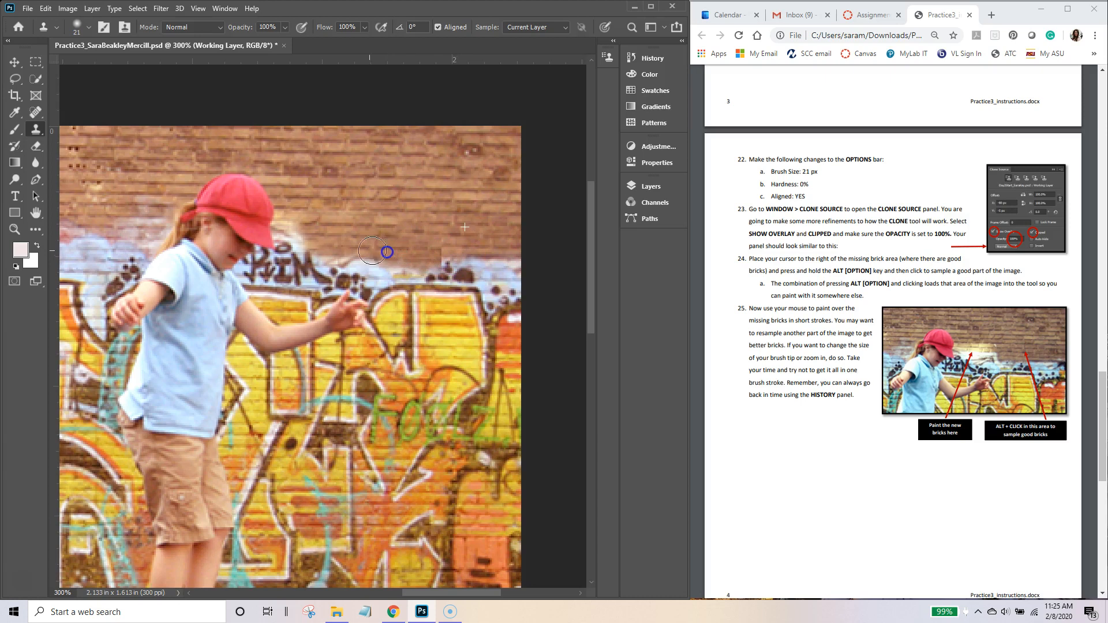
pyautogui.click(440, 241)
pyautogui.click(441, 247)
pyautogui.moveTo(441, 246)
pyautogui.mouseDown()
pyautogui.moveTo(440, 235)
pyautogui.moveTo(524, 203)
pyautogui.moveTo(522, 238)
pyautogui.mouseUp()
# Step: Revert the last Clone Stamp stroke in History, resample upper bricks, and repaint the wall edge
pyautogui.click(647, 58)
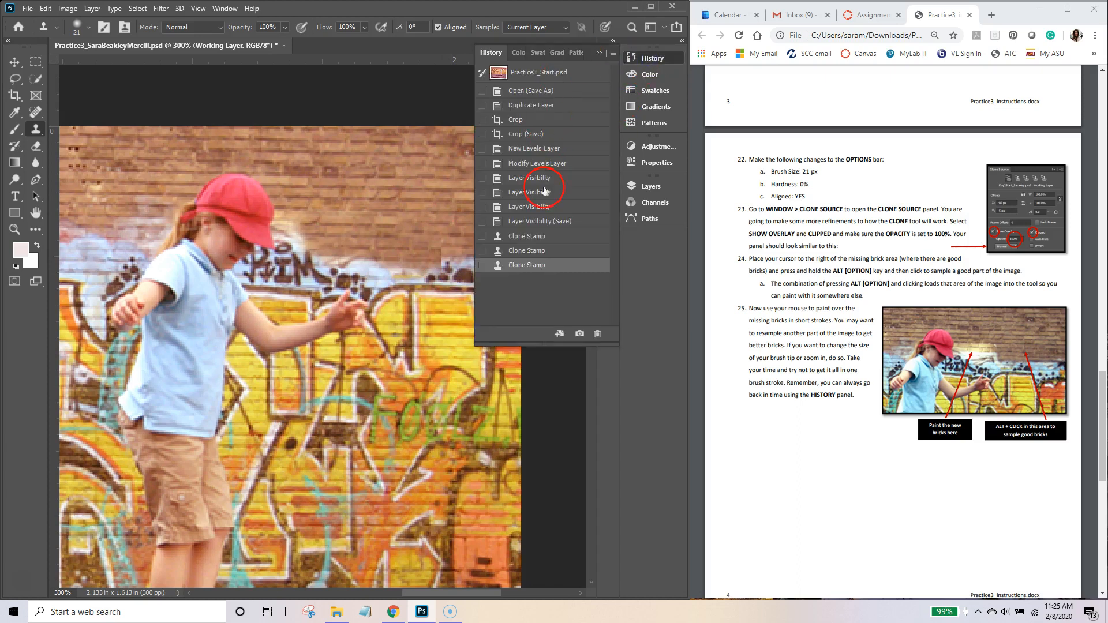
pyautogui.click(524, 254)
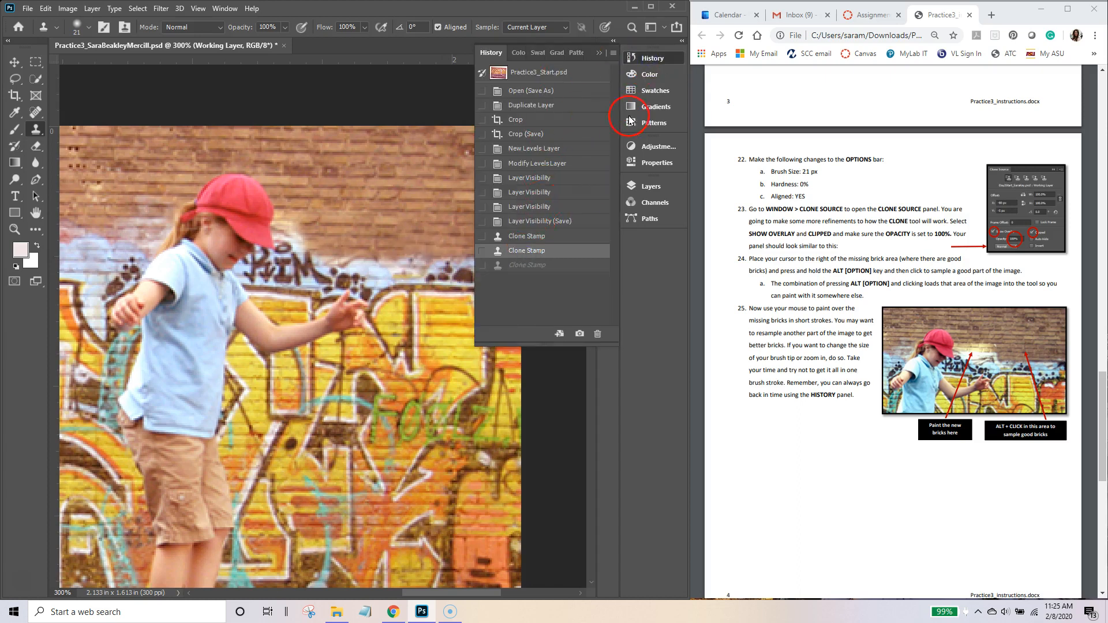
pyautogui.click(644, 59)
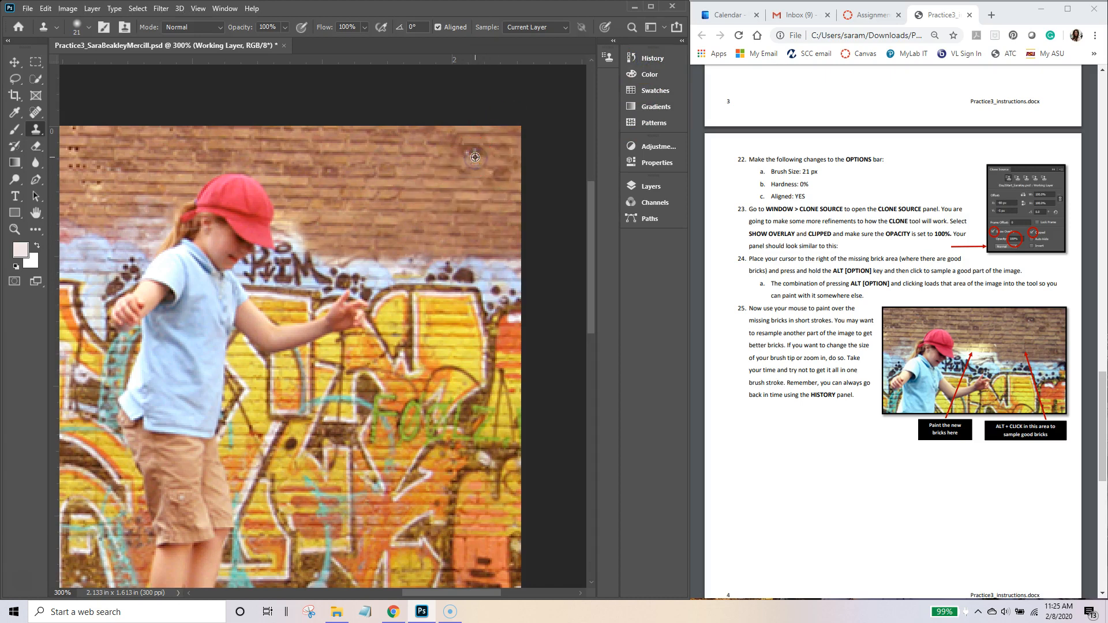
pyautogui.keyDown('alt'); pyautogui.click(471, 174); pyautogui.keyUp('alt')
pyautogui.moveTo(501, 279)
pyautogui.mouseDown()
pyautogui.moveTo(507, 272)
pyautogui.moveTo(345, 268)
pyautogui.mouseUp()
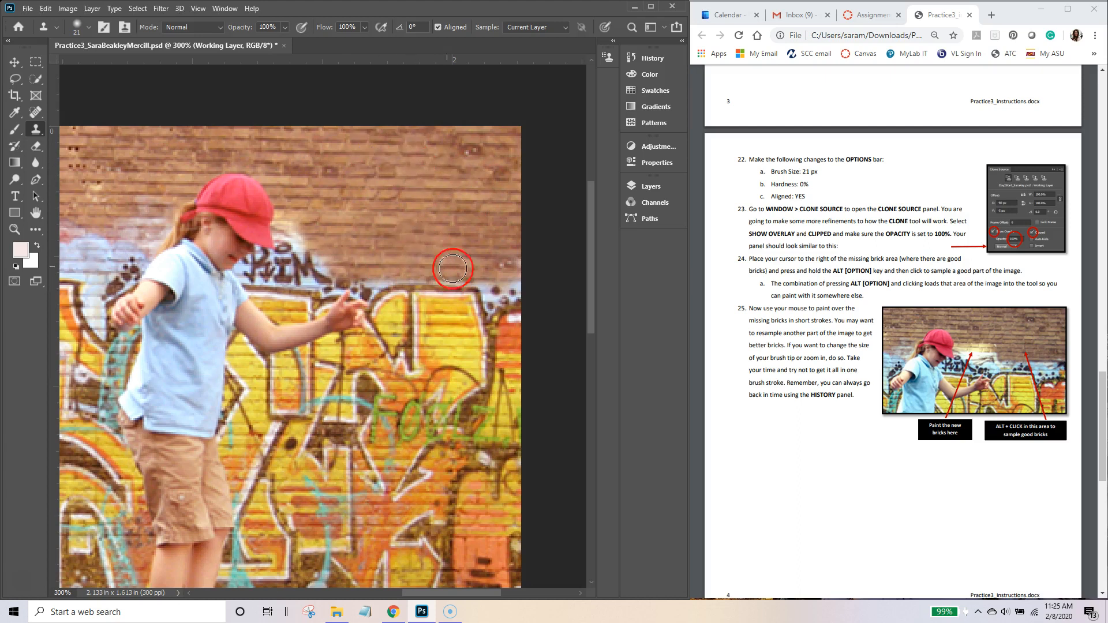
# Step: Clone bricks over the graffiti's top edge and the light spot beside the cap
pyautogui.moveTo(506, 289); pyautogui.dragTo(351, 281)
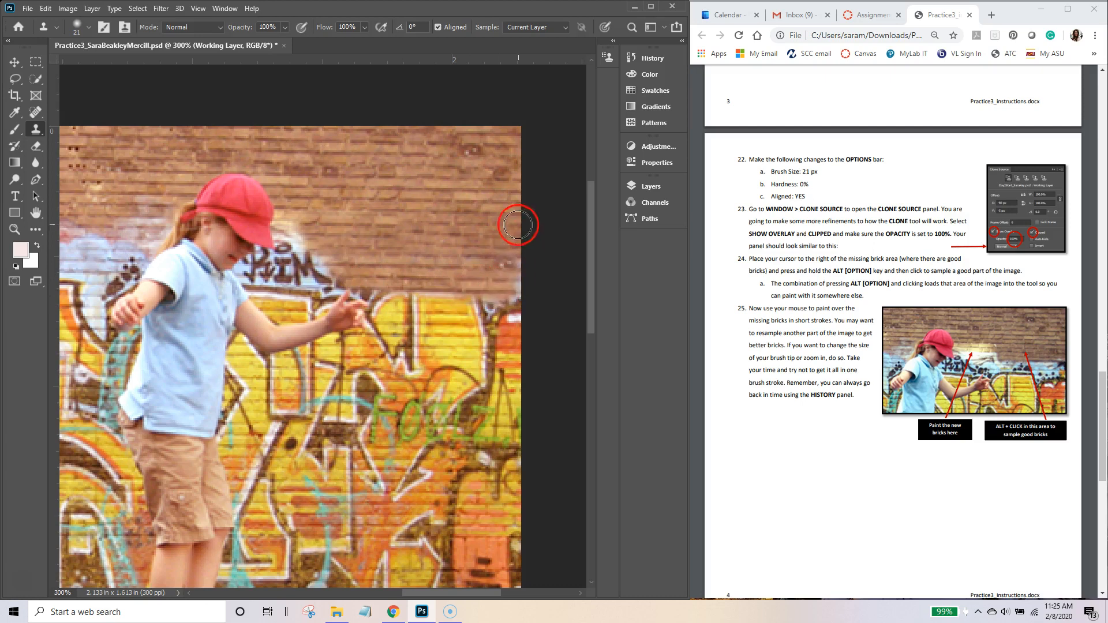
pyautogui.moveTo(490, 271)
pyautogui.mouseDown()
pyautogui.moveTo(523, 272)
pyautogui.moveTo(501, 282)
pyautogui.moveTo(534, 285)
pyautogui.mouseUp()
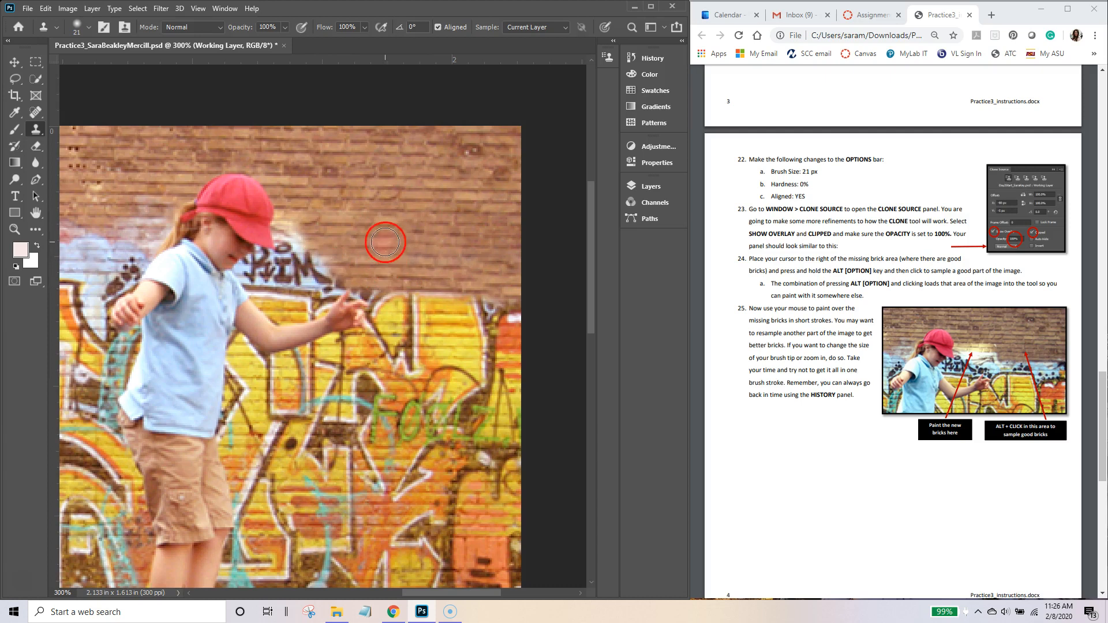
pyautogui.moveTo(333, 225); pyautogui.dragTo(541, 204)
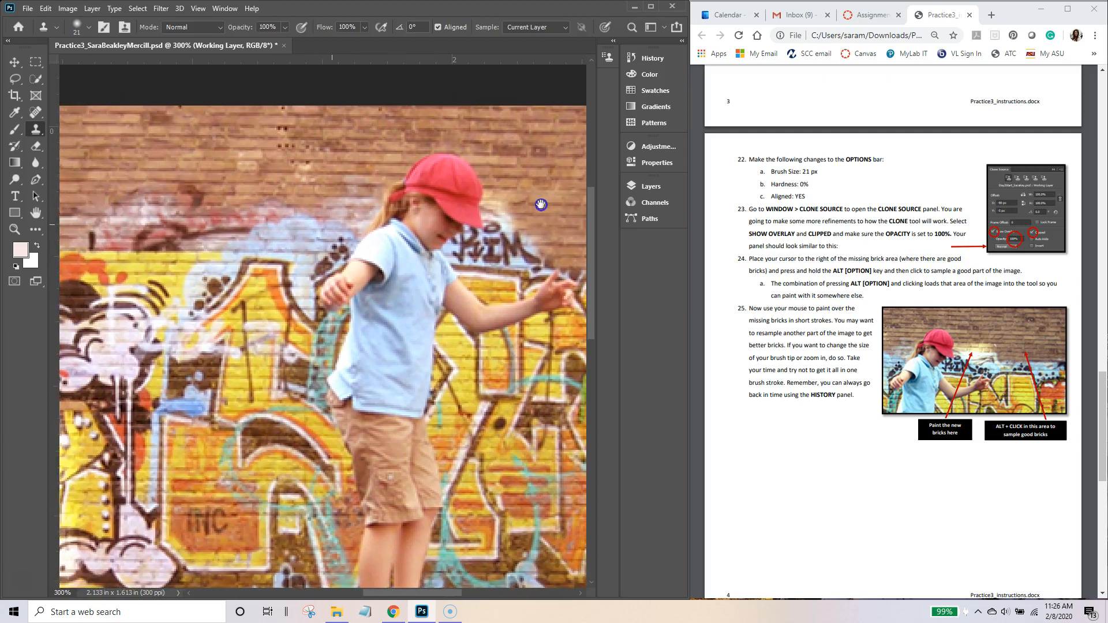
pyautogui.moveTo(206, 179); pyautogui.dragTo(519, 227)
pyautogui.moveTo(288, 191); pyautogui.dragTo(422, 213)
pyautogui.moveTo(222, 204); pyautogui.dragTo(285, 211)
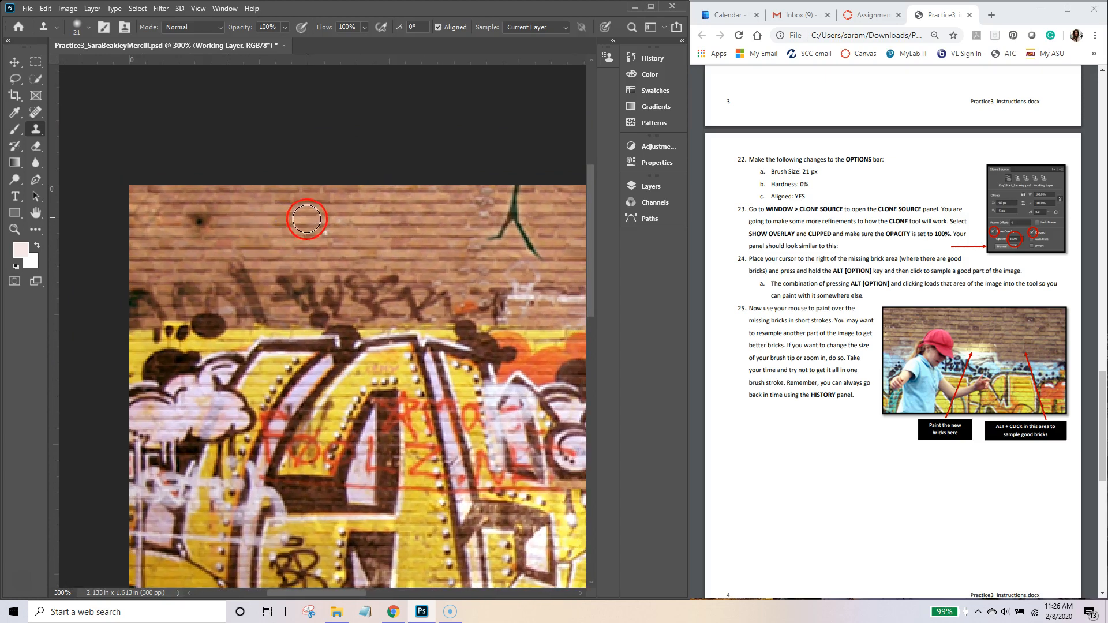
# Step: Resample top bricks and cover the green graffiti strokes across the upper wall
pyautogui.keyDown('alt'); pyautogui.click(314, 216); pyautogui.keyUp('alt')
pyautogui.moveTo(273, 287)
pyautogui.mouseDown()
pyautogui.moveTo(401, 292)
pyautogui.moveTo(294, 292)
pyautogui.moveTo(374, 295)
pyautogui.moveTo(304, 302)
pyautogui.moveTo(356, 309)
pyautogui.moveTo(307, 315)
pyautogui.moveTo(368, 318)
pyautogui.moveTo(310, 320)
pyautogui.mouseUp()
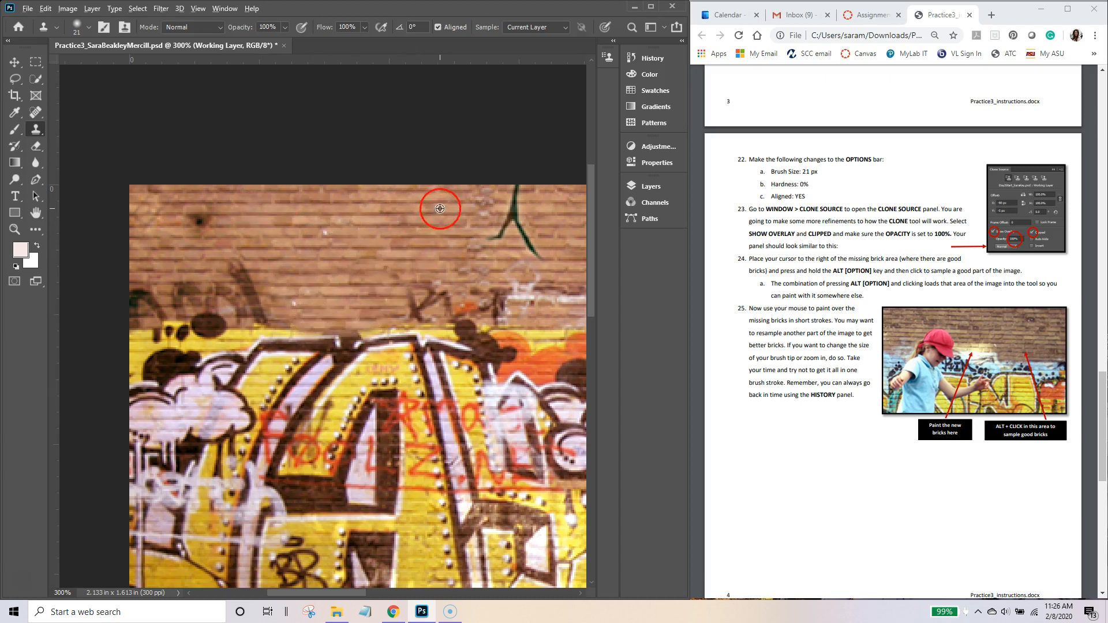
pyautogui.moveTo(487, 194); pyautogui.dragTo(523, 198)
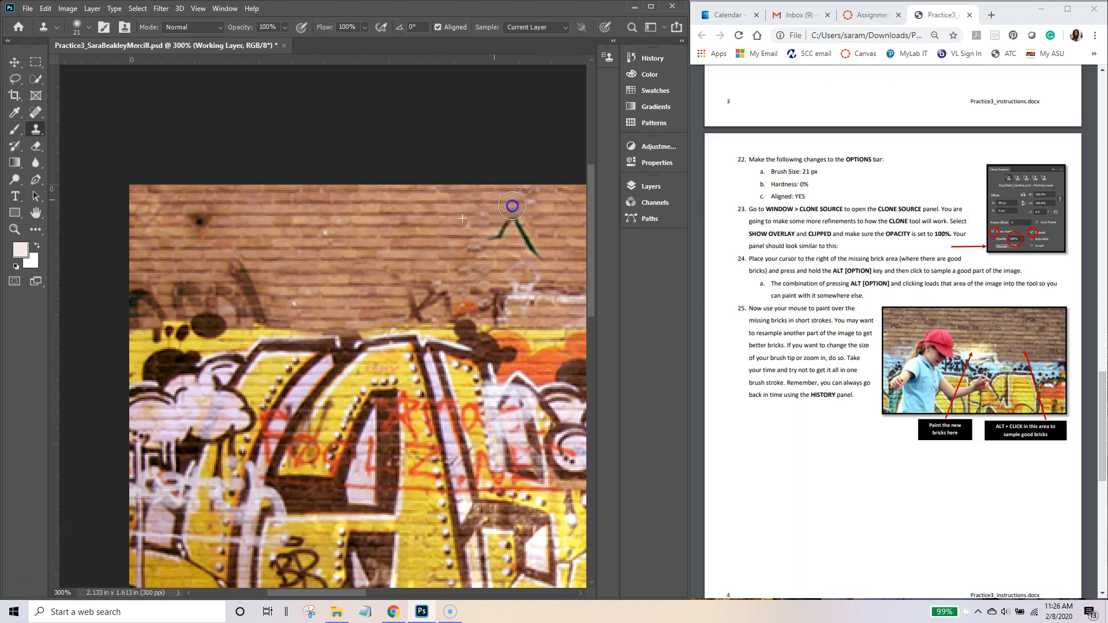
pyautogui.moveTo(504, 236); pyautogui.dragTo(522, 244)
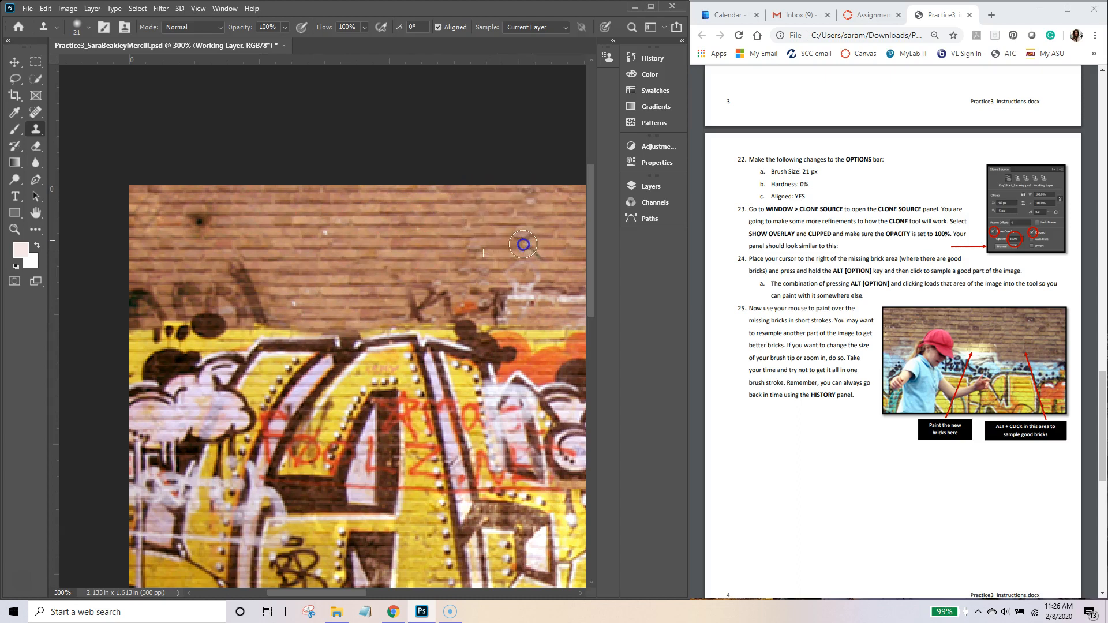
pyautogui.moveTo(429, 274)
pyautogui.mouseDown()
pyautogui.moveTo(486, 276)
pyautogui.moveTo(406, 222)
pyautogui.moveTo(311, 199)
pyautogui.mouseUp()
pyautogui.moveTo(417, 211); pyautogui.dragTo(177, 171)
pyautogui.moveTo(369, 169); pyautogui.dragTo(267, 208)
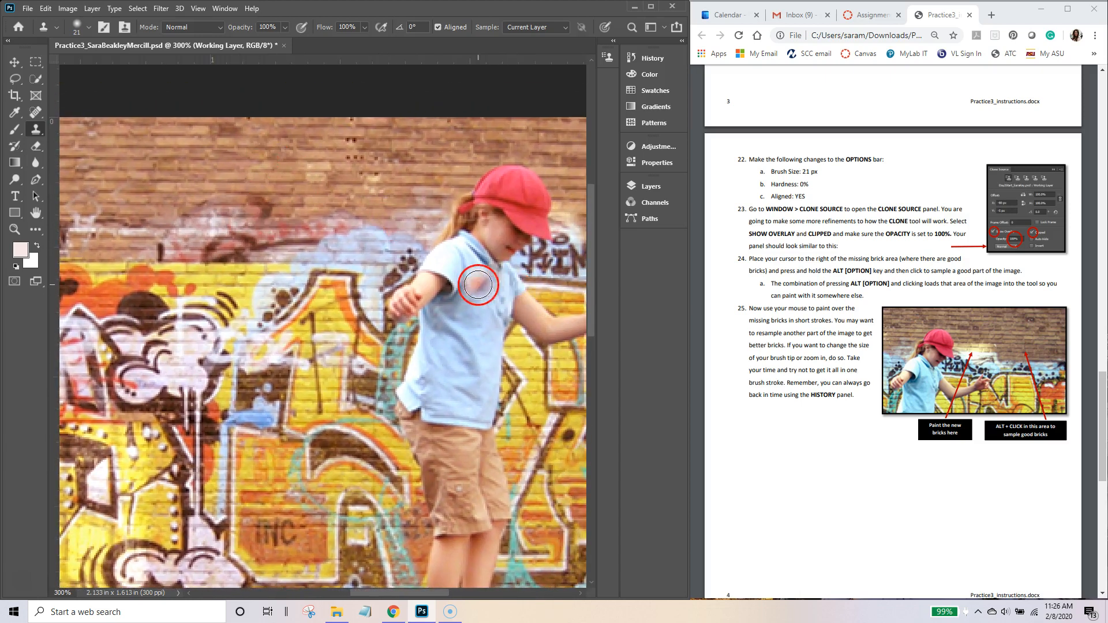
pyautogui.doubleClick(37, 214)
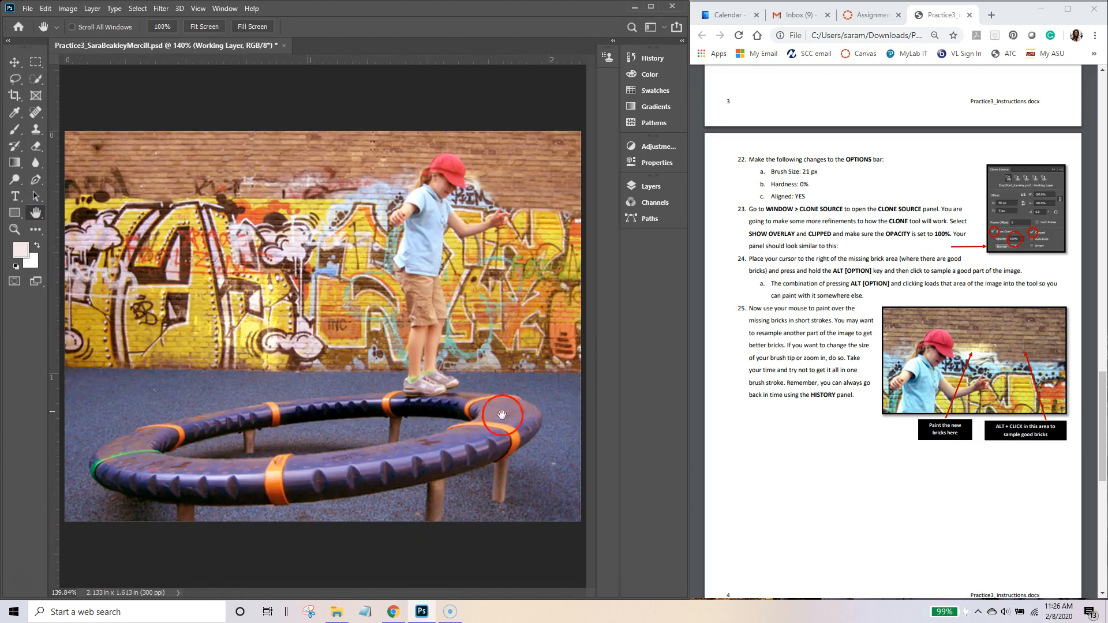
pyautogui.click(651, 187)
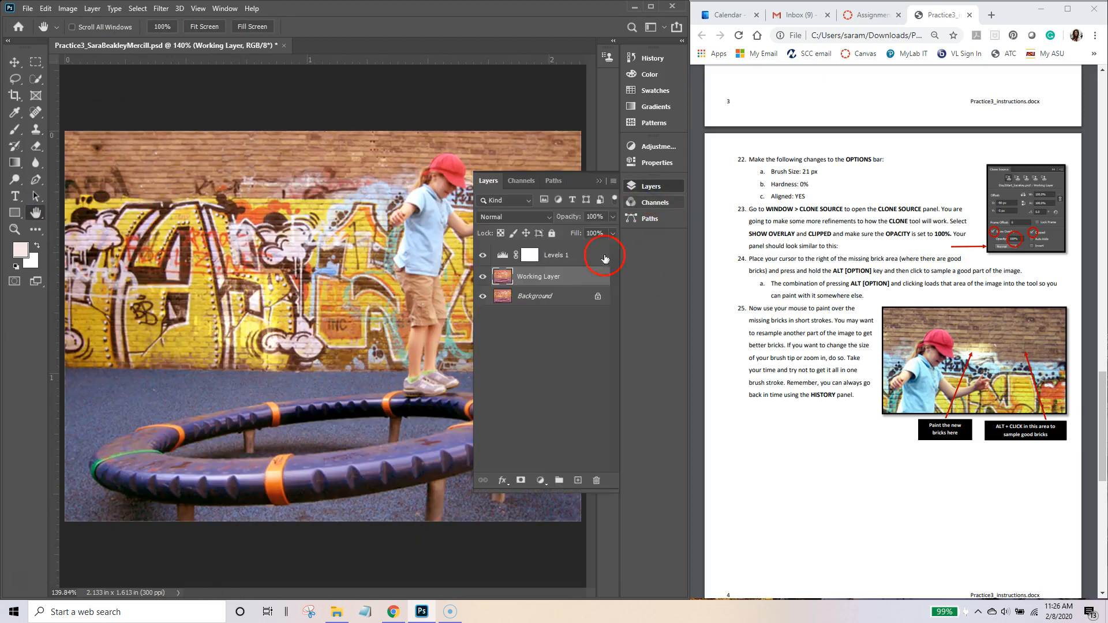
pyautogui.click(483, 279)
pyautogui.click(484, 279)
pyautogui.click(484, 280)
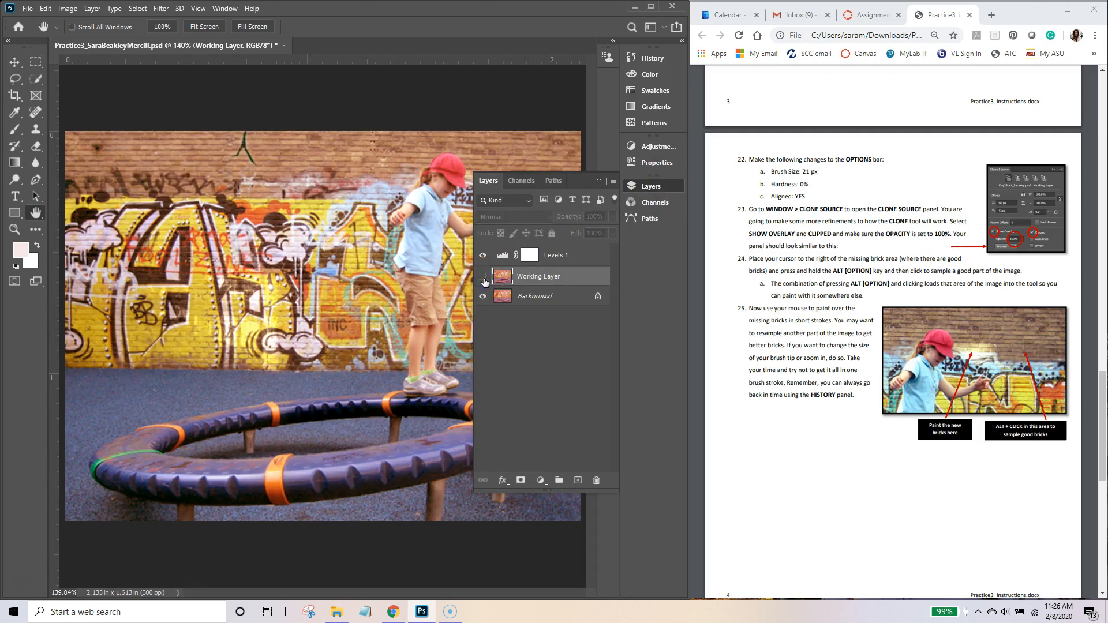
pyautogui.click(484, 280)
pyautogui.click(597, 181)
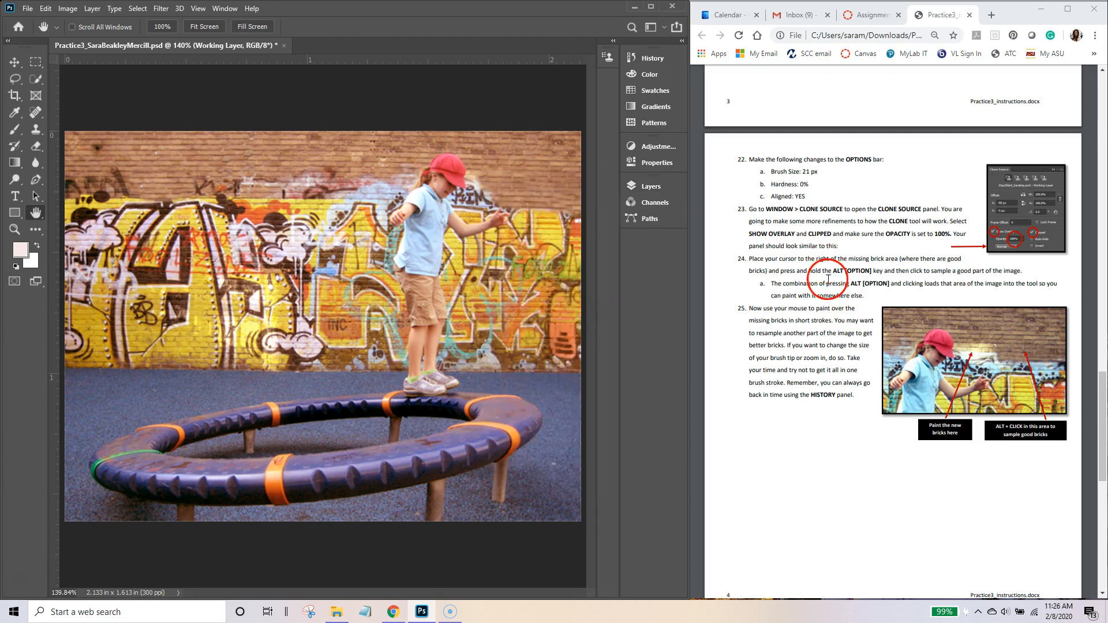
# Step: Zoom in around the girl and clone bricks into the gap above her cap
pyautogui.click(13, 229)
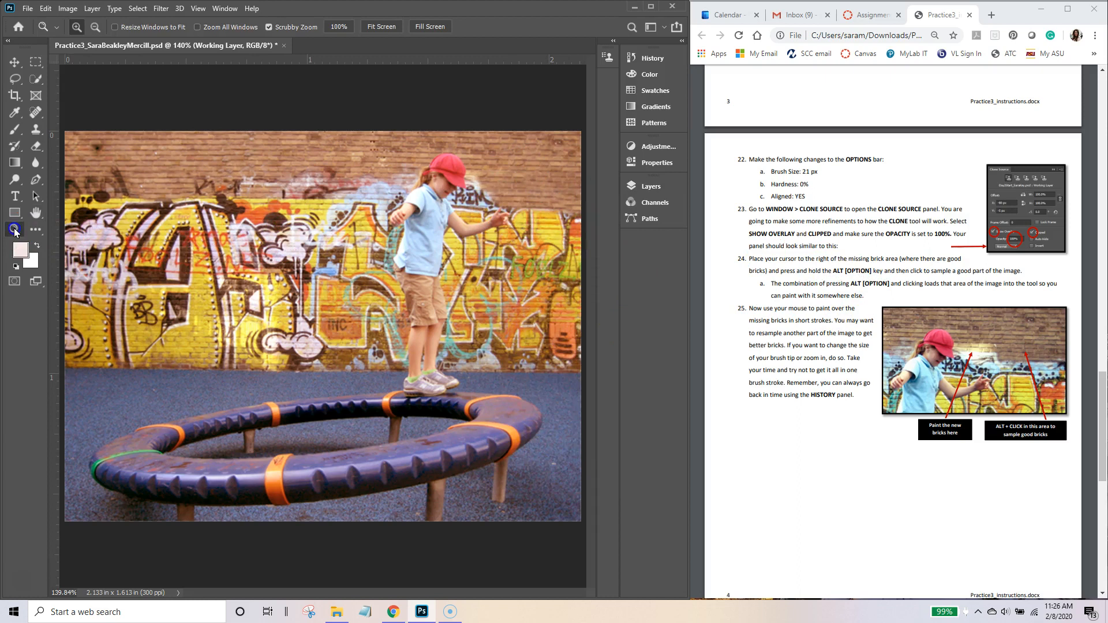
pyautogui.moveTo(435, 197); pyautogui.dragTo(470, 199)
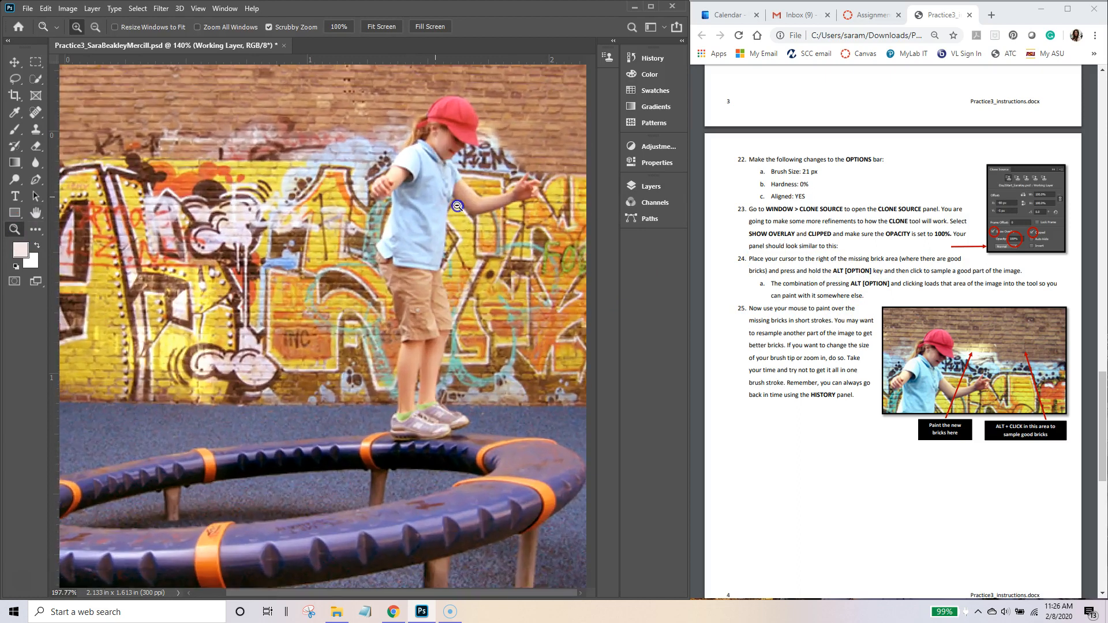
pyautogui.moveTo(487, 147); pyautogui.dragTo(329, 139)
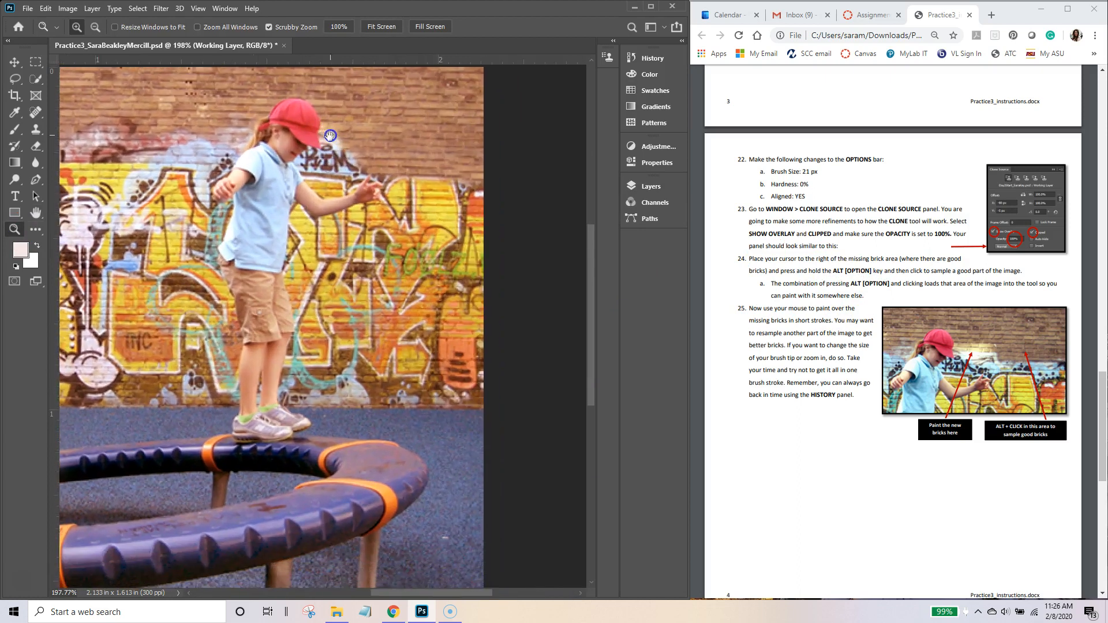
pyautogui.click(36, 129)
pyautogui.click(408, 50)
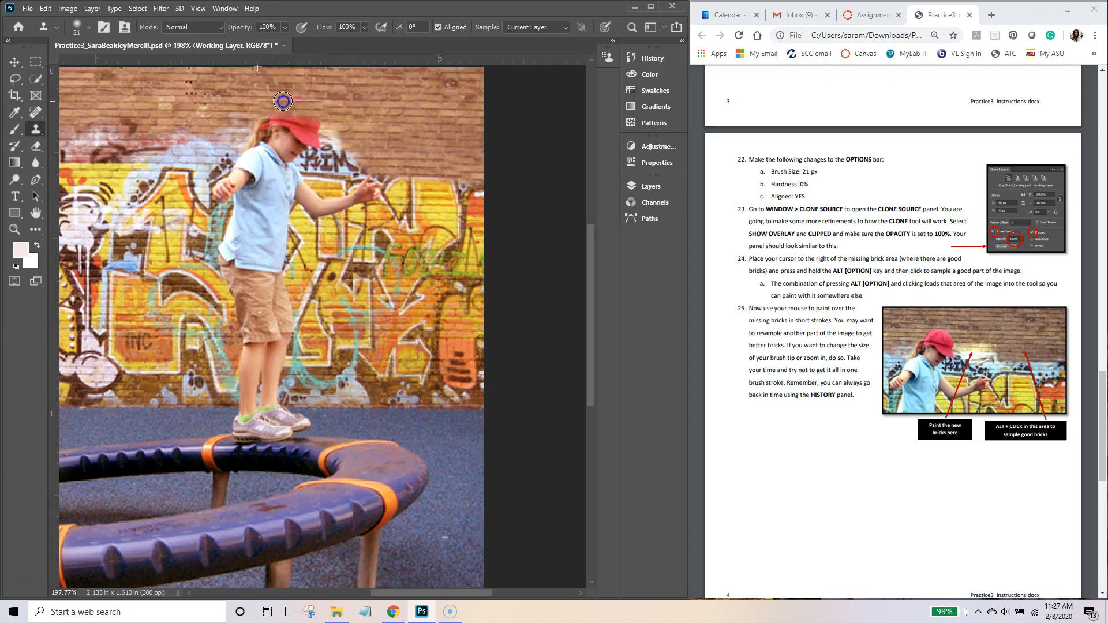
pyautogui.moveTo(272, 118)
pyautogui.mouseDown()
pyautogui.moveTo(316, 129)
pyautogui.moveTo(258, 132)
pyautogui.moveTo(323, 142)
pyautogui.moveTo(248, 146)
pyautogui.moveTo(308, 155)
pyautogui.moveTo(253, 162)
pyautogui.moveTo(296, 169)
pyautogui.moveTo(240, 168)
pyautogui.moveTo(263, 160)
pyautogui.mouseUp()
# Step: Undo the stray stroke over her head, returning History to the last Layer Visibility state
pyautogui.hotkey('ctrl', 'z')
pyautogui.hotkey('ctrl', 'z')
pyautogui.hotkey('ctrl', 'z')
pyautogui.hotkey('ctrl', 'z')
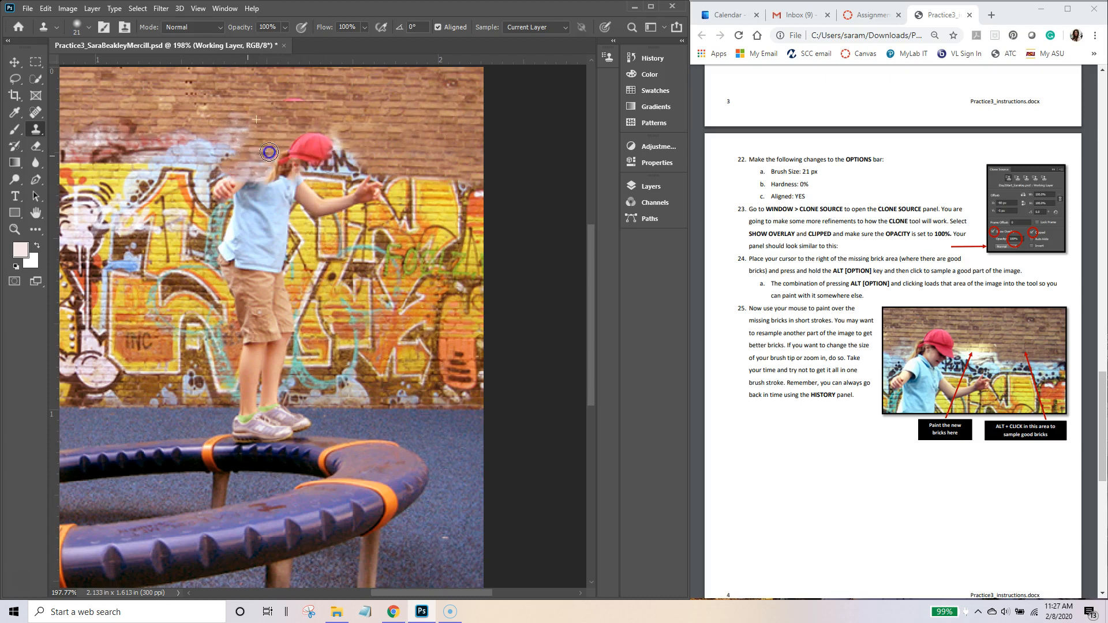
pyautogui.click(570, 87)
pyautogui.click(647, 57)
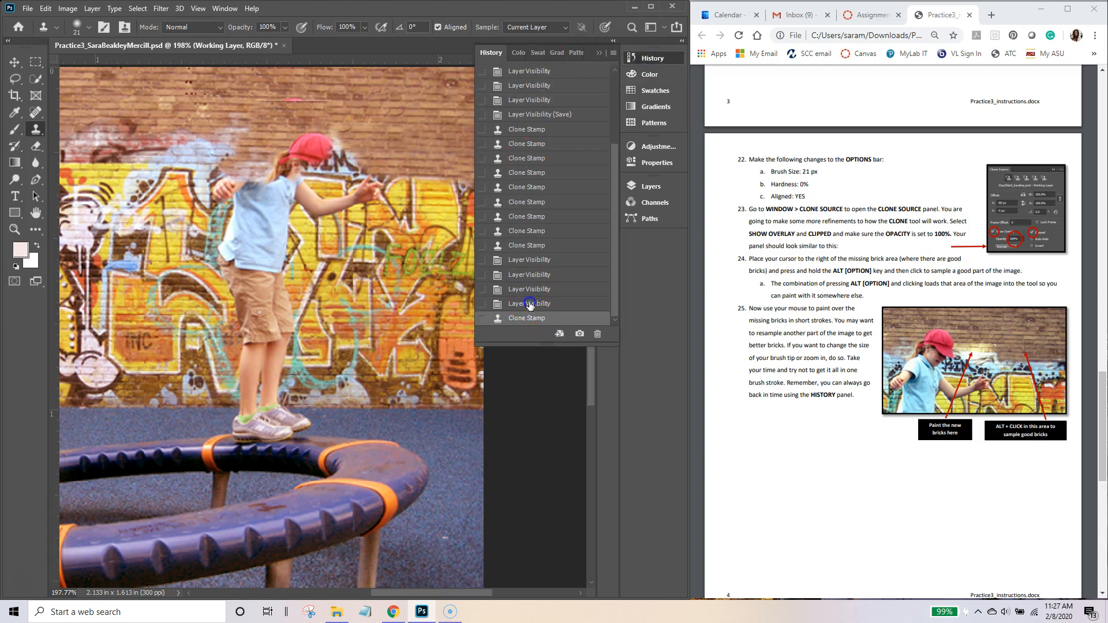
pyautogui.click(529, 304)
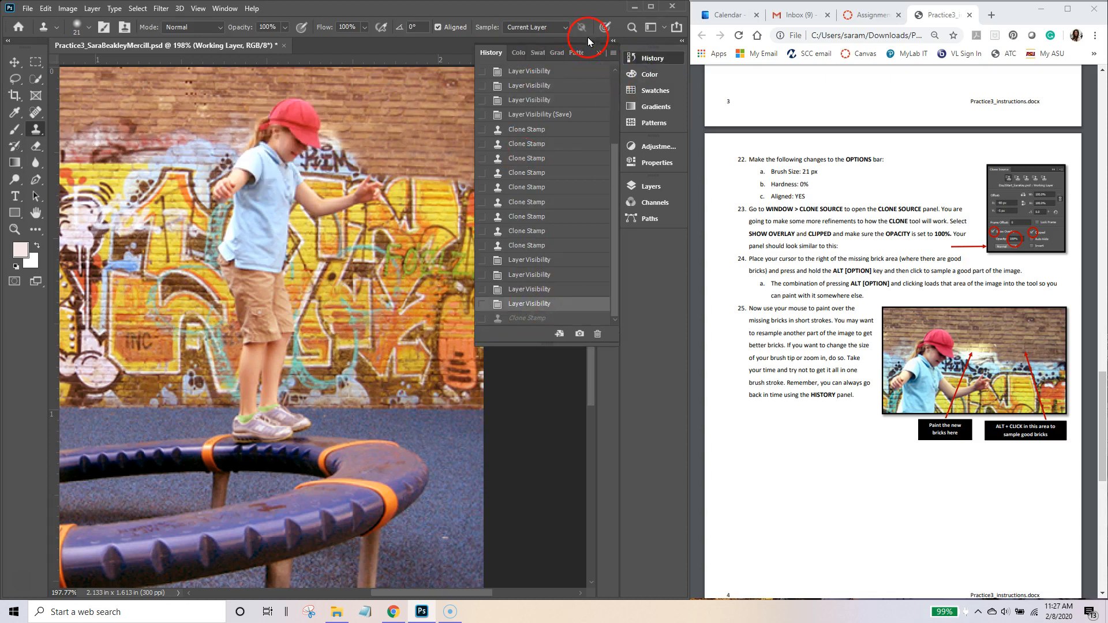
pyautogui.click(599, 53)
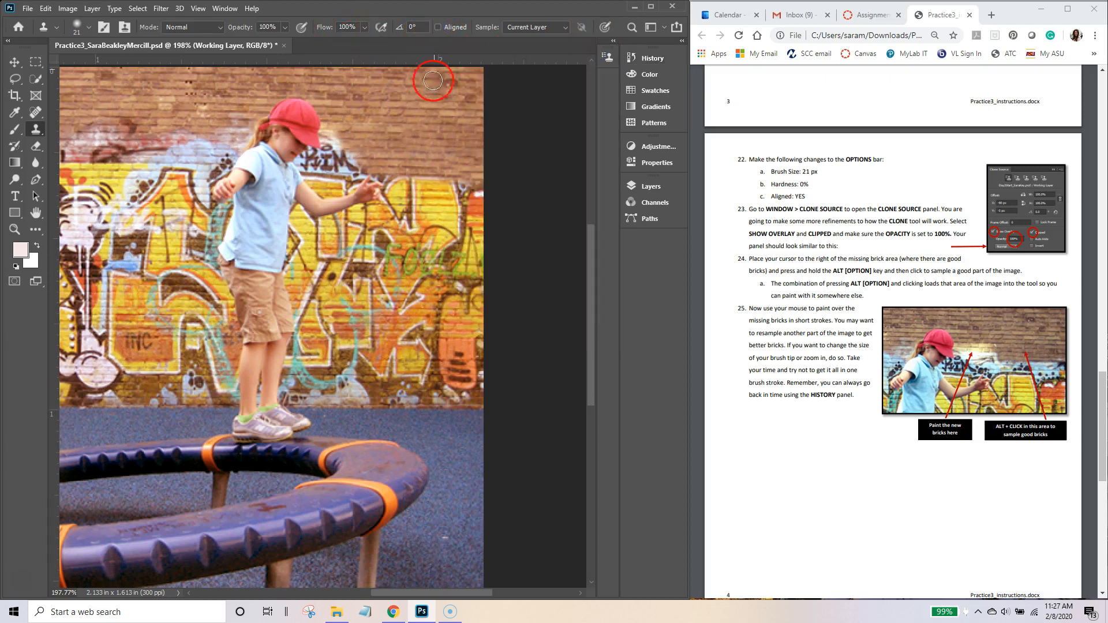
pyautogui.keyDown('alt'); pyautogui.click(289, 108); pyautogui.keyUp('alt')
pyautogui.moveTo(392, 118)
pyautogui.mouseDown()
pyautogui.moveTo(428, 120)
pyautogui.moveTo(404, 126)
pyautogui.mouseUp()
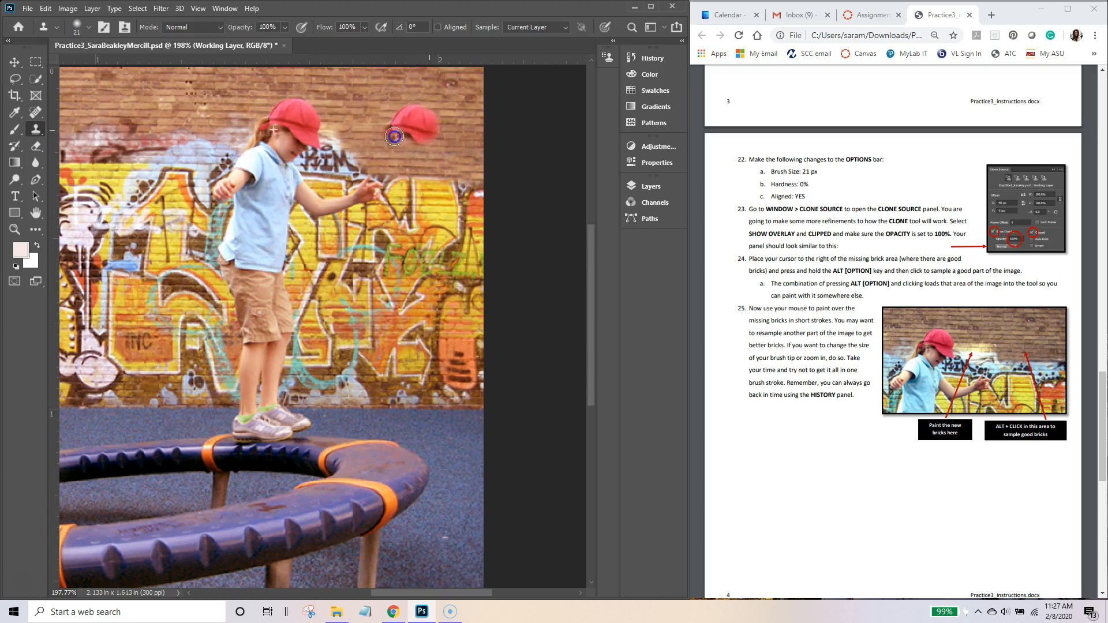
pyautogui.moveTo(156, 112)
pyautogui.mouseDown()
pyautogui.moveTo(131, 143)
pyautogui.moveTo(154, 147)
pyautogui.moveTo(124, 155)
pyautogui.moveTo(150, 167)
pyautogui.mouseUp()
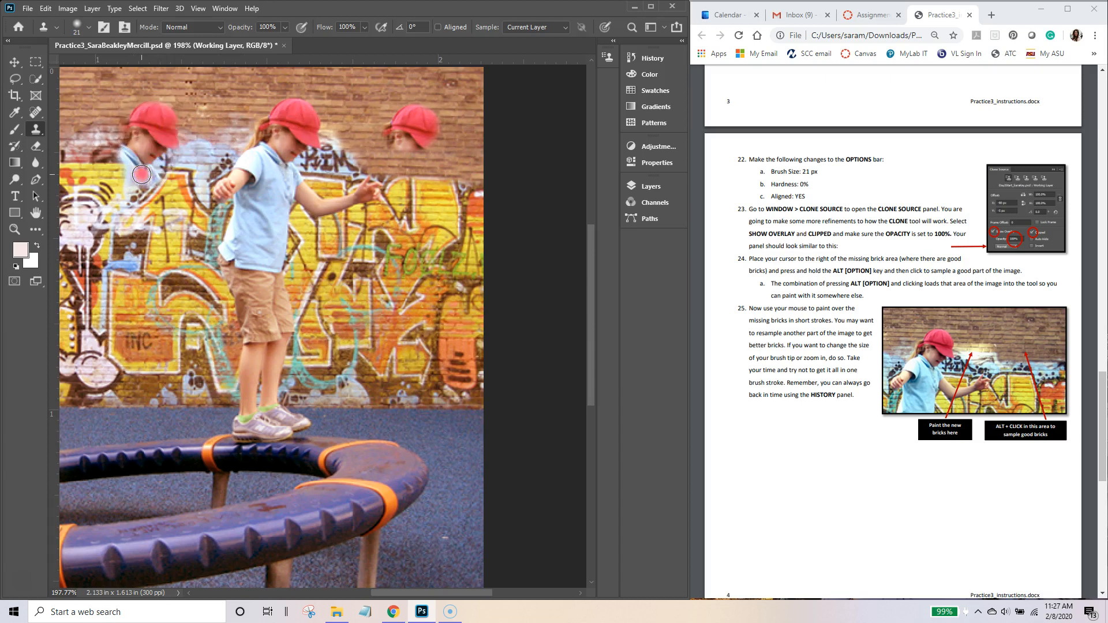
pyautogui.moveTo(426, 323)
pyautogui.mouseDown()
pyautogui.moveTo(374, 312)
pyautogui.moveTo(427, 335)
pyautogui.moveTo(429, 358)
pyautogui.moveTo(407, 368)
pyautogui.moveTo(421, 391)
pyautogui.mouseUp()
pyautogui.moveTo(280, 139); pyautogui.dragTo(278, 147)
pyautogui.hotkey('ctrl', 'z')
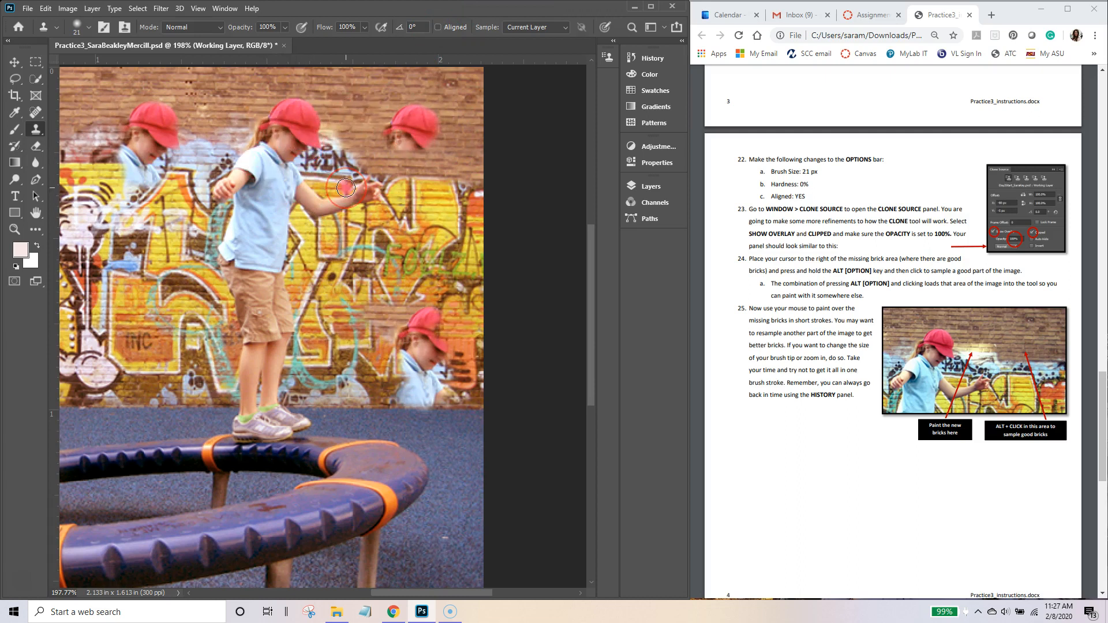
pyautogui.click(657, 58)
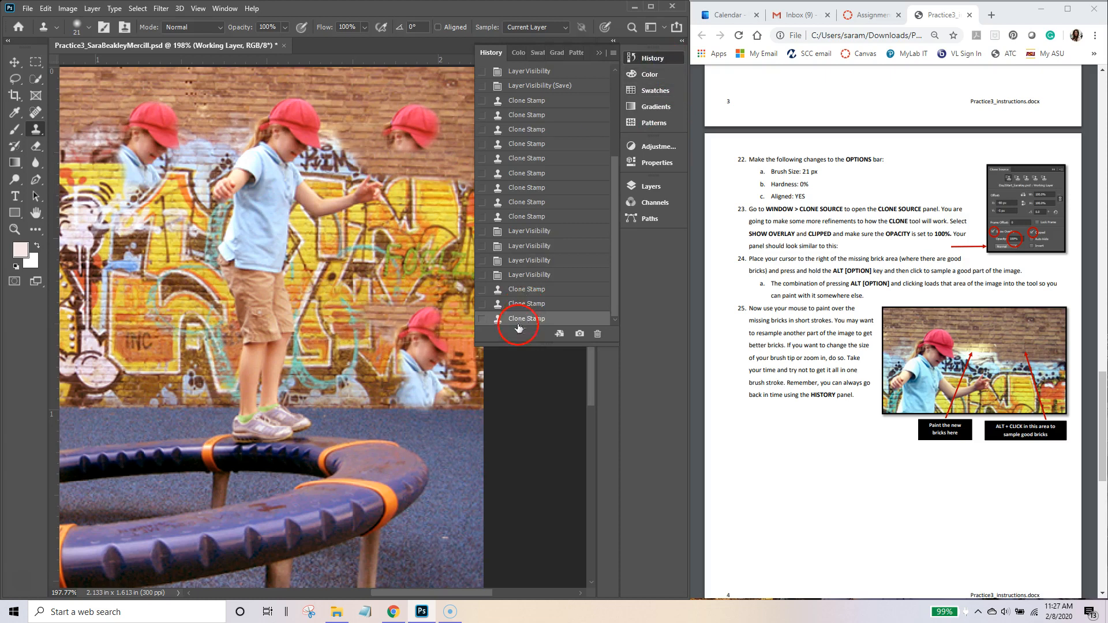
pyautogui.click(537, 289)
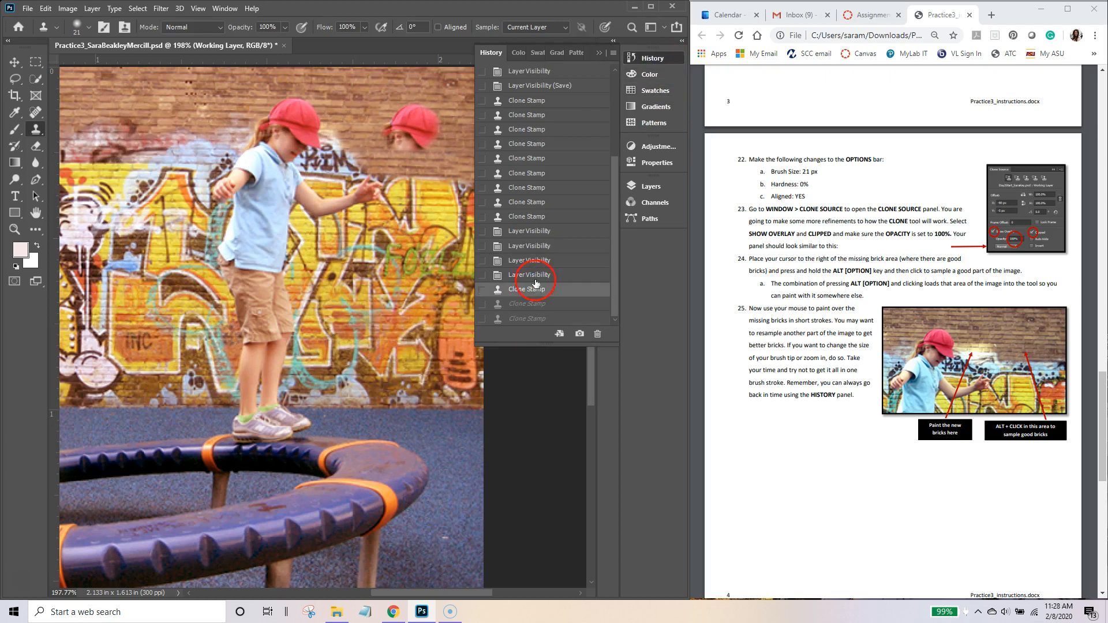
pyautogui.click(541, 275)
pyautogui.click(641, 58)
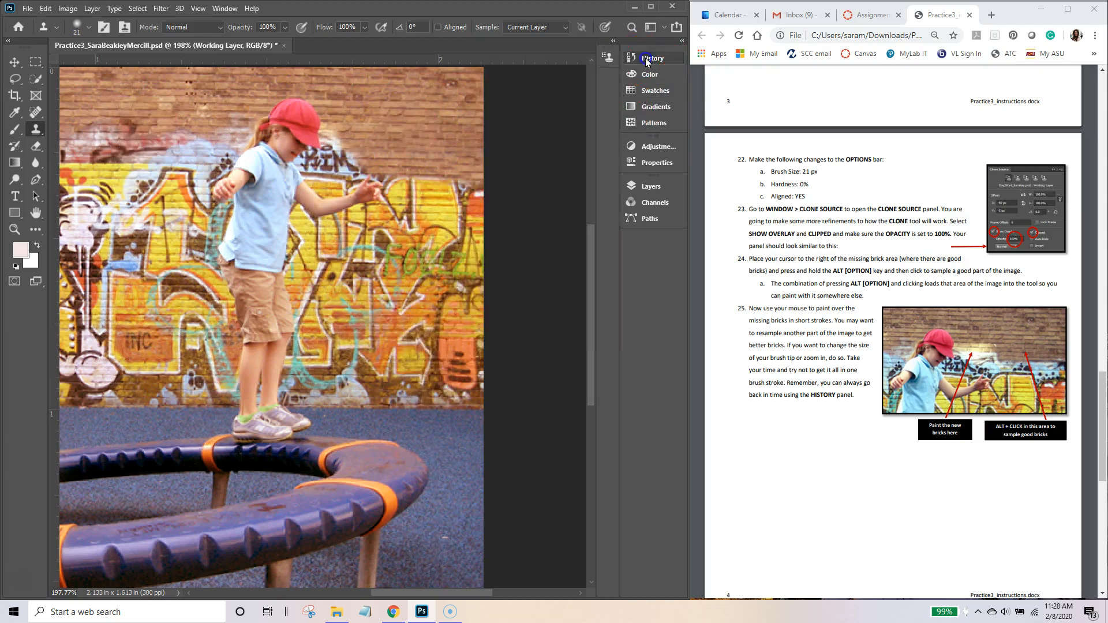
# Step: Enable Aligned and paint two test Clone Stamp strokes copying the red cap onto the wall
pyautogui.click(438, 27)
pyautogui.moveTo(370, 137)
pyautogui.mouseDown()
pyautogui.moveTo(434, 136)
pyautogui.moveTo(414, 143)
pyautogui.moveTo(439, 152)
pyautogui.moveTo(407, 161)
pyautogui.moveTo(433, 177)
pyautogui.moveTo(406, 185)
pyautogui.moveTo(402, 196)
pyautogui.moveTo(422, 209)
pyautogui.moveTo(410, 245)
pyautogui.mouseUp()
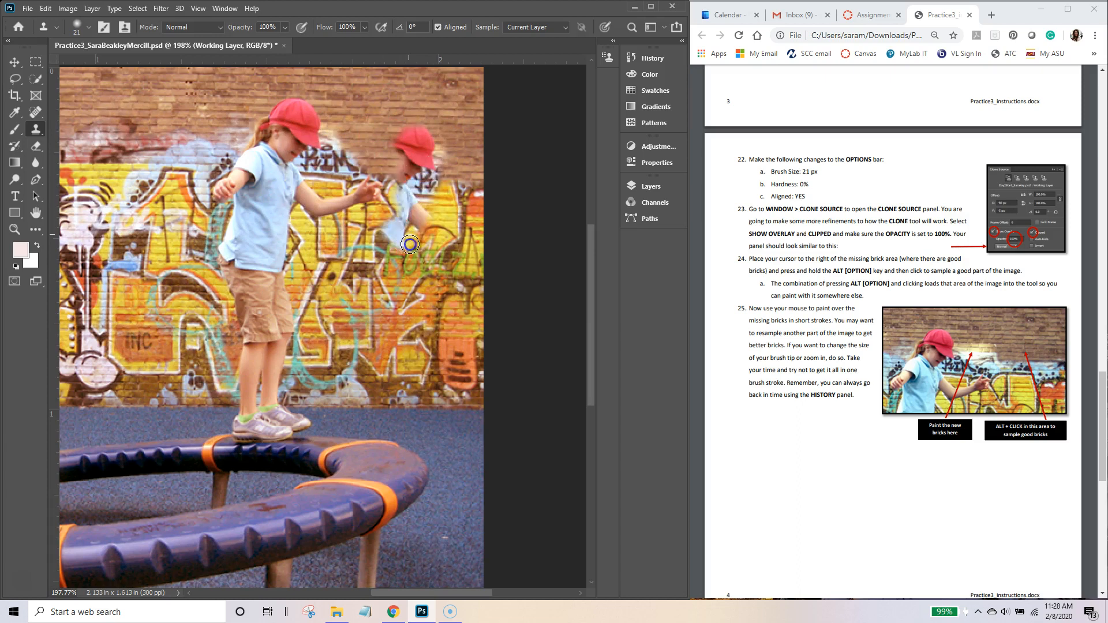
pyautogui.moveTo(161, 171)
pyautogui.mouseDown()
pyautogui.moveTo(184, 206)
pyautogui.moveTo(138, 211)
pyautogui.moveTo(164, 222)
pyautogui.moveTo(150, 253)
pyautogui.moveTo(180, 266)
pyautogui.moveTo(195, 296)
pyautogui.moveTo(194, 319)
pyautogui.moveTo(165, 349)
pyautogui.moveTo(183, 368)
pyautogui.mouseUp()
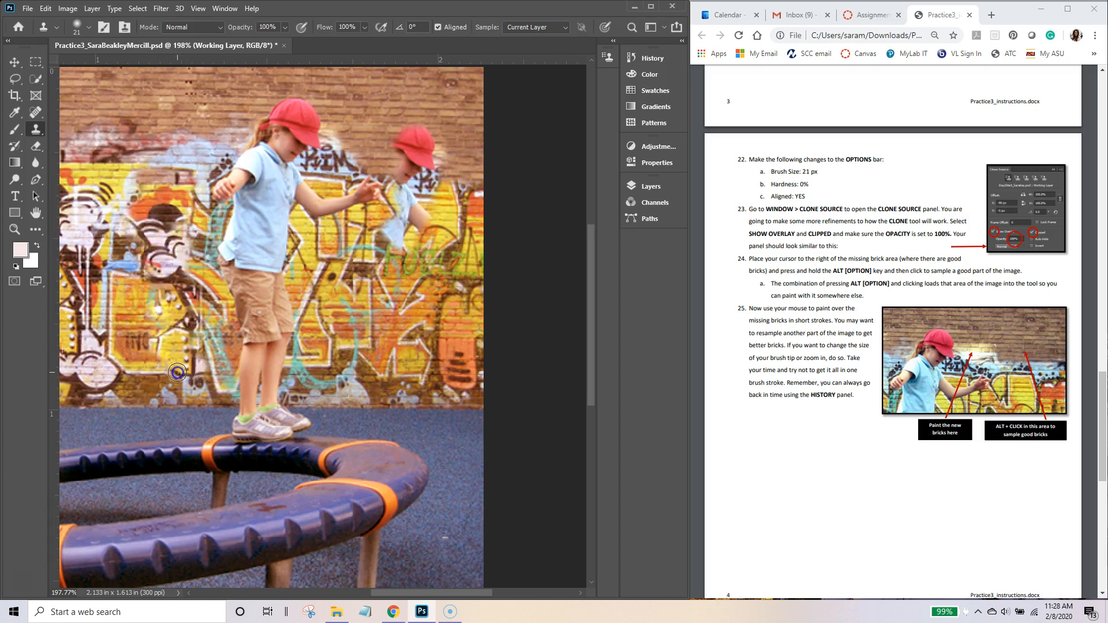
# Step: Revert to the Layer Visibility history state to discard the test clones, then fit the photo on screen
pyautogui.click(652, 58)
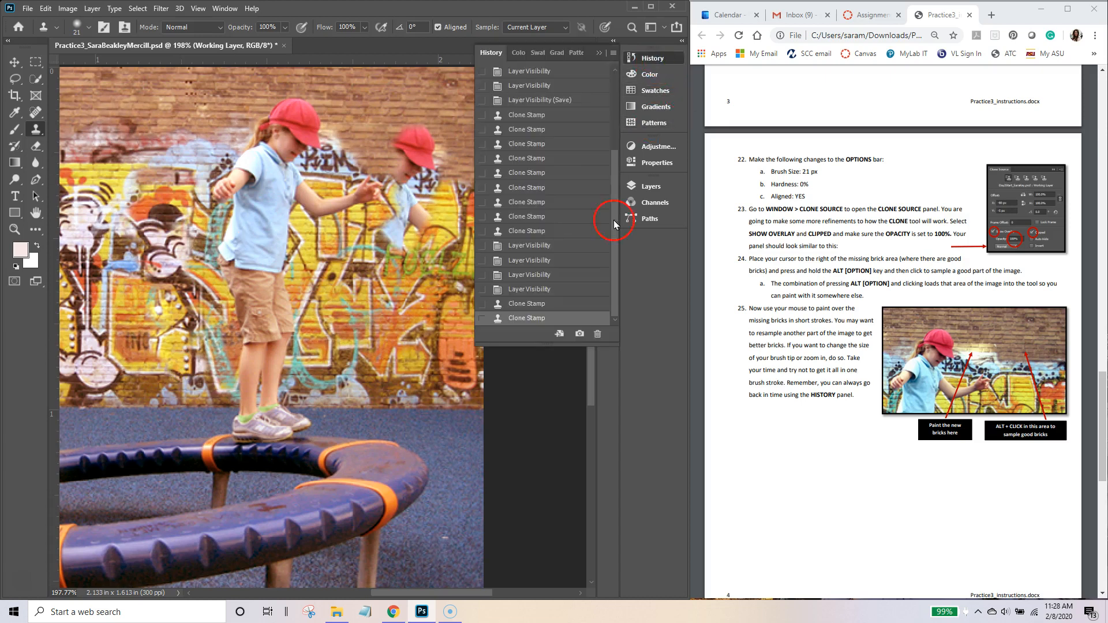
pyautogui.click(539, 290)
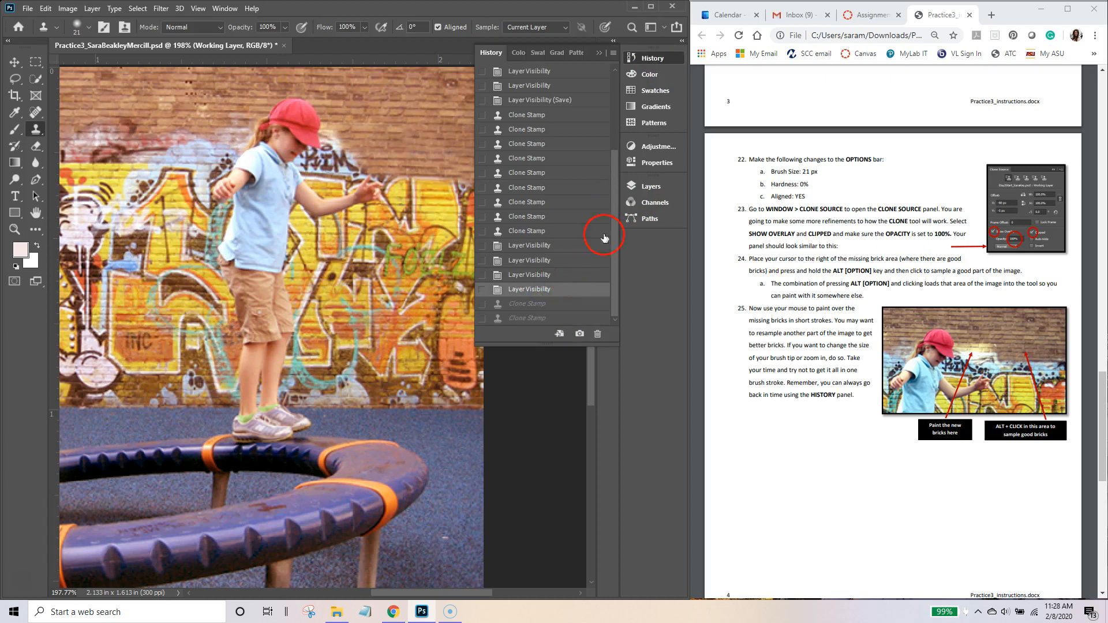
pyautogui.click(647, 59)
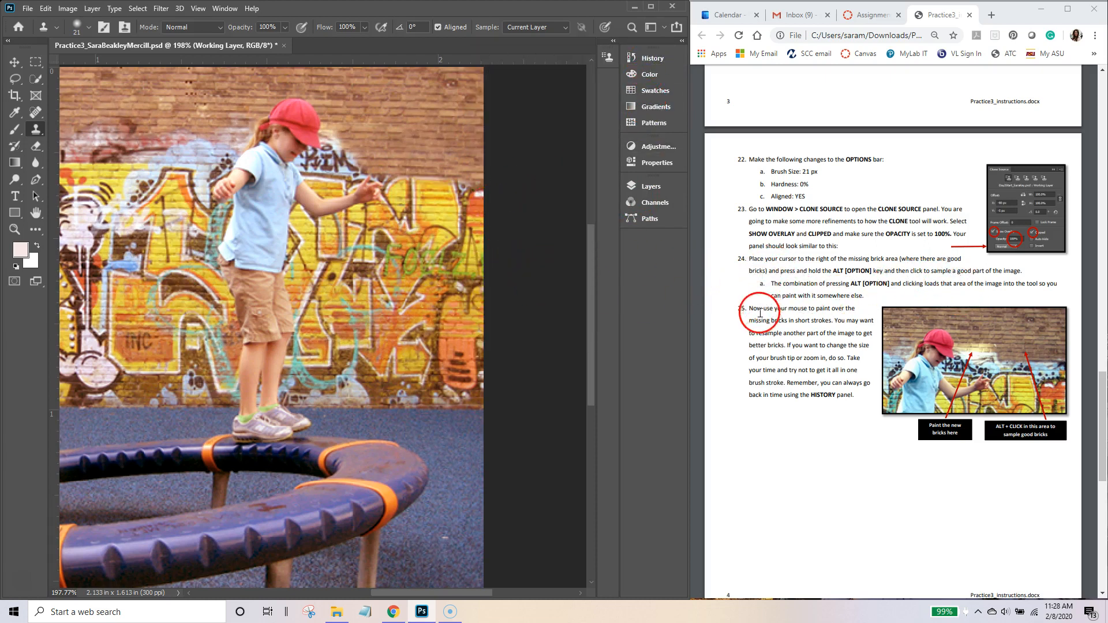
pyautogui.doubleClick(35, 213)
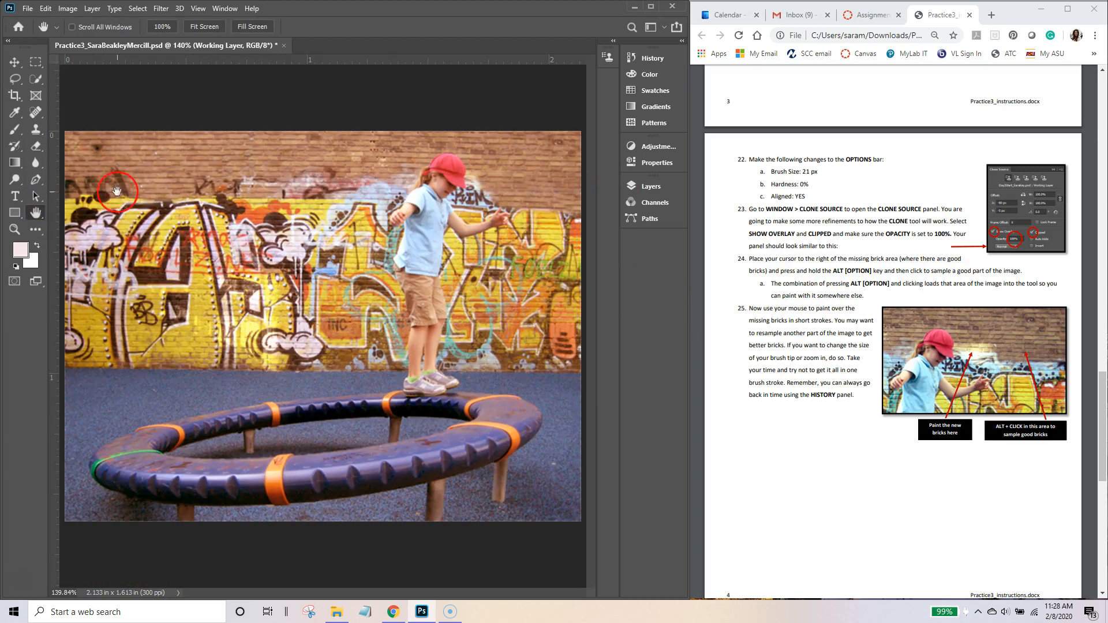
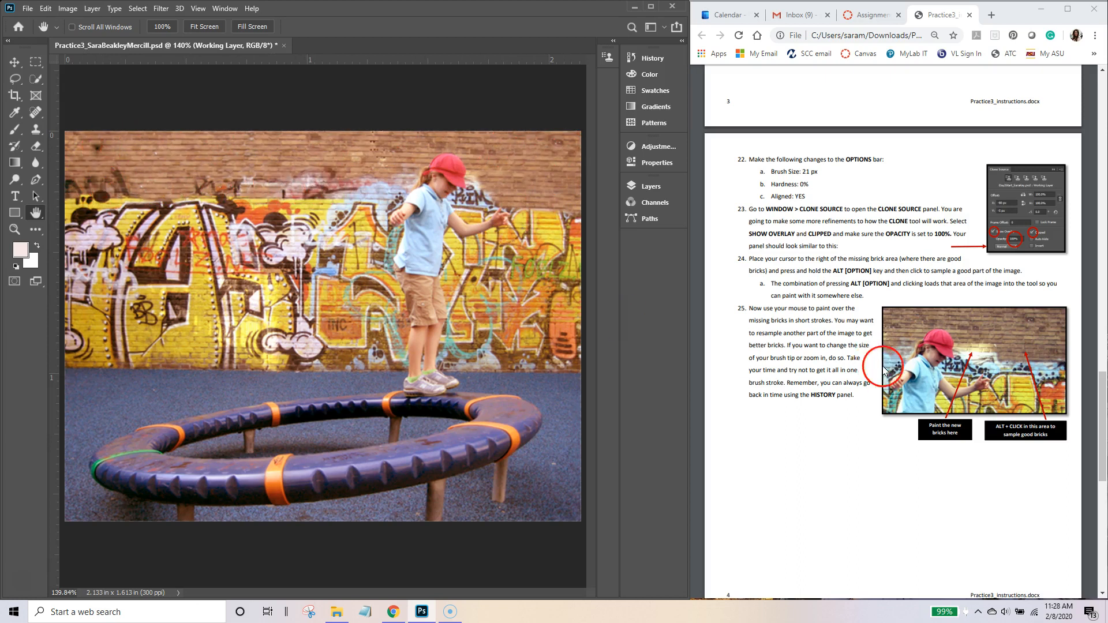
# Step: Scroll the instructions PDF to its final page, steps 26–30
pyautogui.moveTo(1102, 376); pyautogui.dragTo(1105, 497)
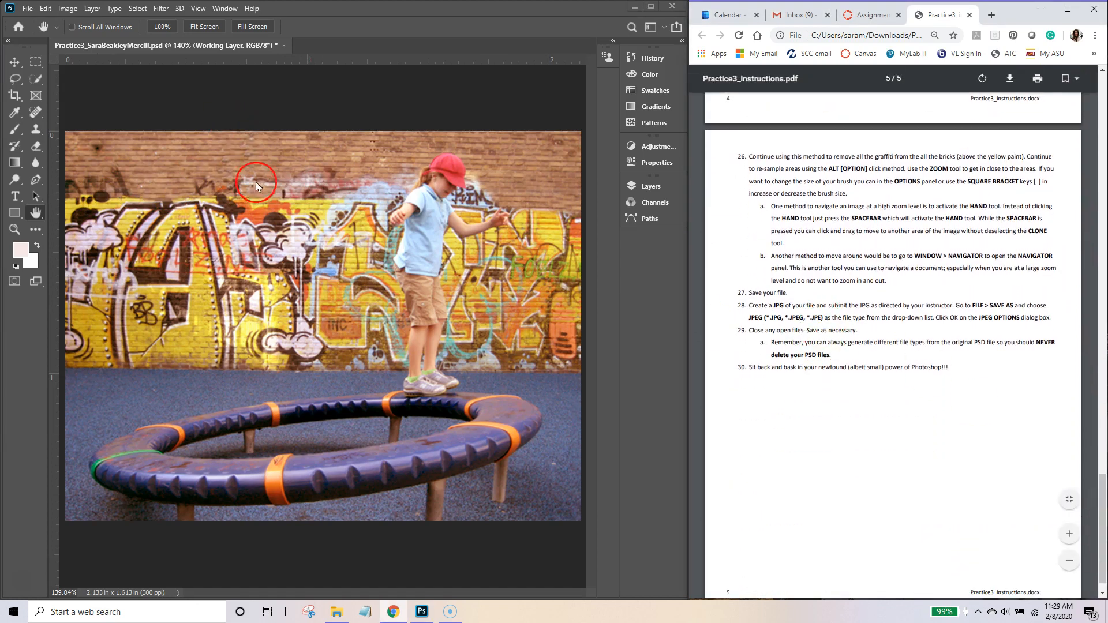
# Step: Save a copy of the image as a JPEG in the Downloads folder
pyautogui.click(26, 8)
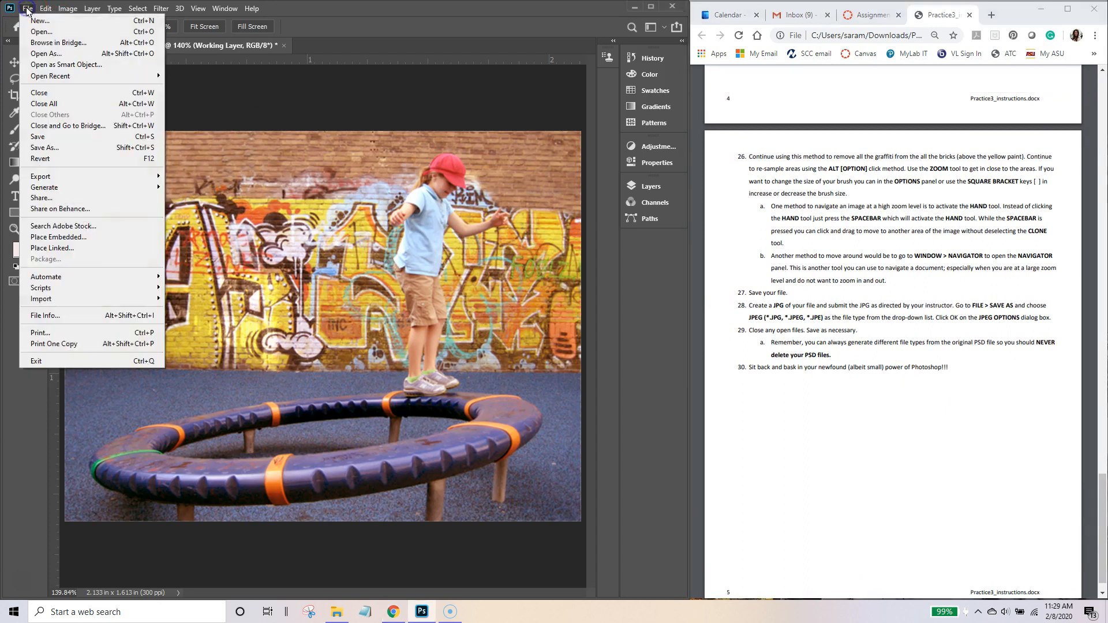
pyautogui.click(69, 148)
pyautogui.click(101, 213)
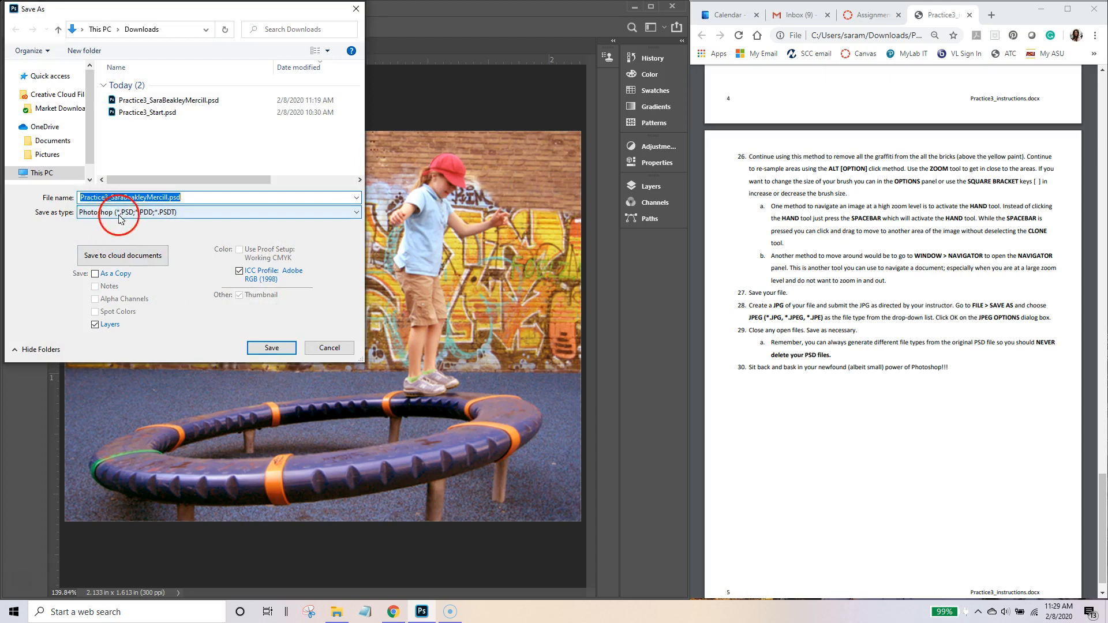
pyautogui.click(110, 302)
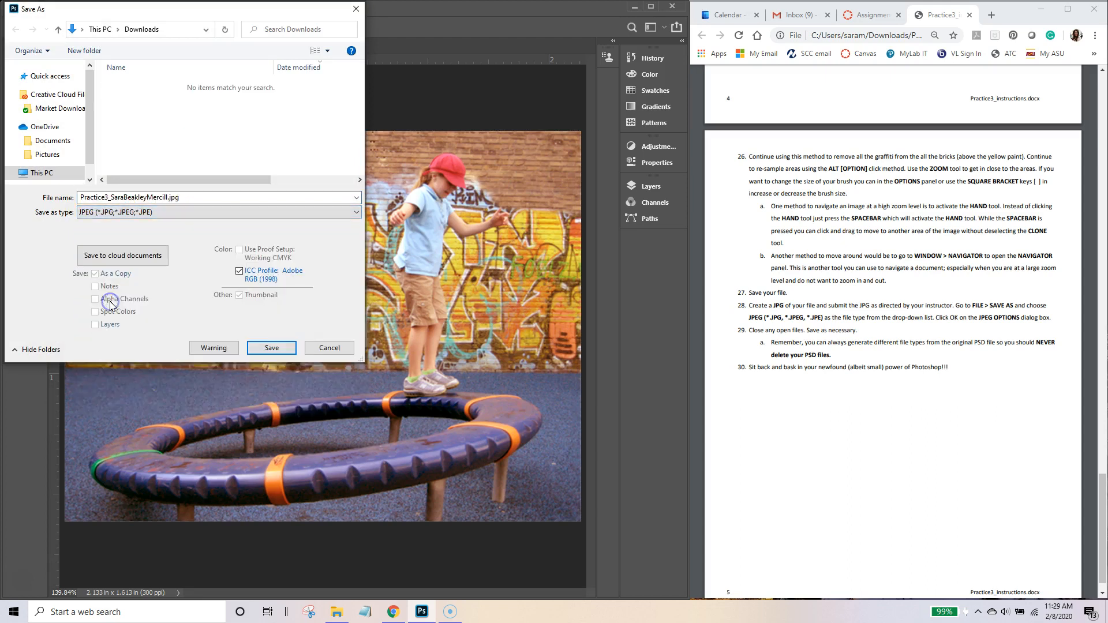
pyautogui.click(277, 349)
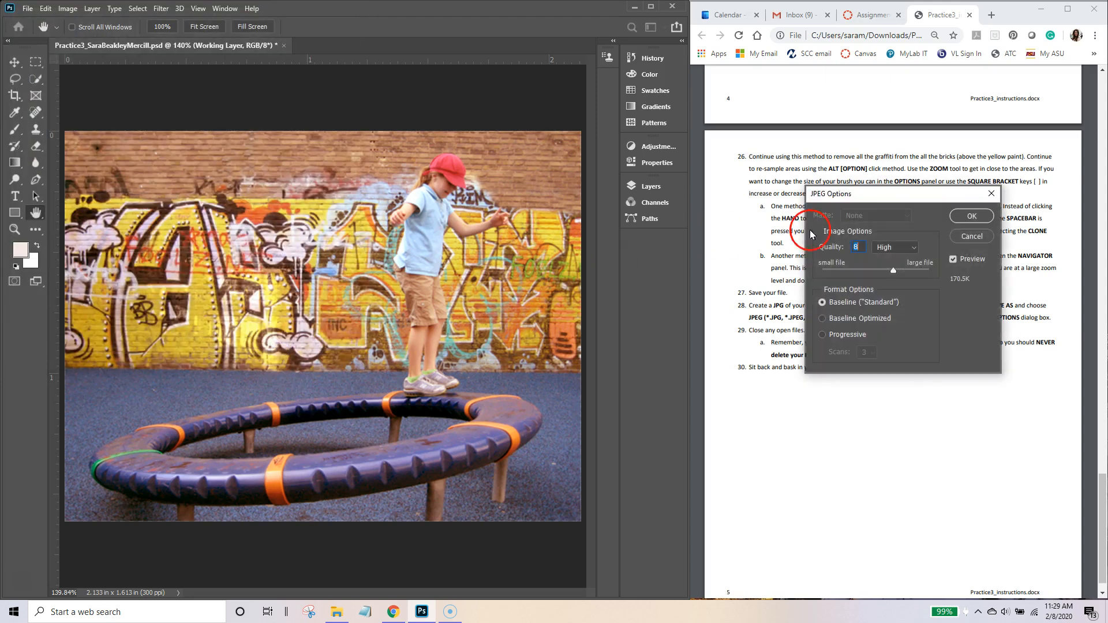
# Step: Accept JPEG Options at quality 8 (High), Baseline Standard, to finish the export
pyautogui.moveTo(843, 196); pyautogui.dragTo(227, 89)
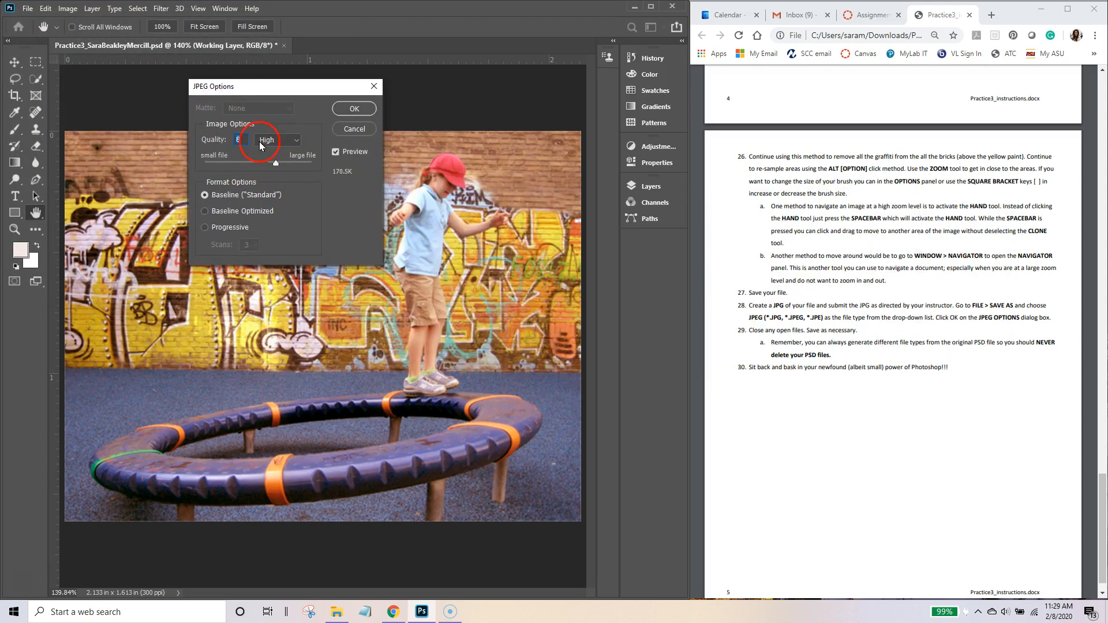
pyautogui.click(354, 109)
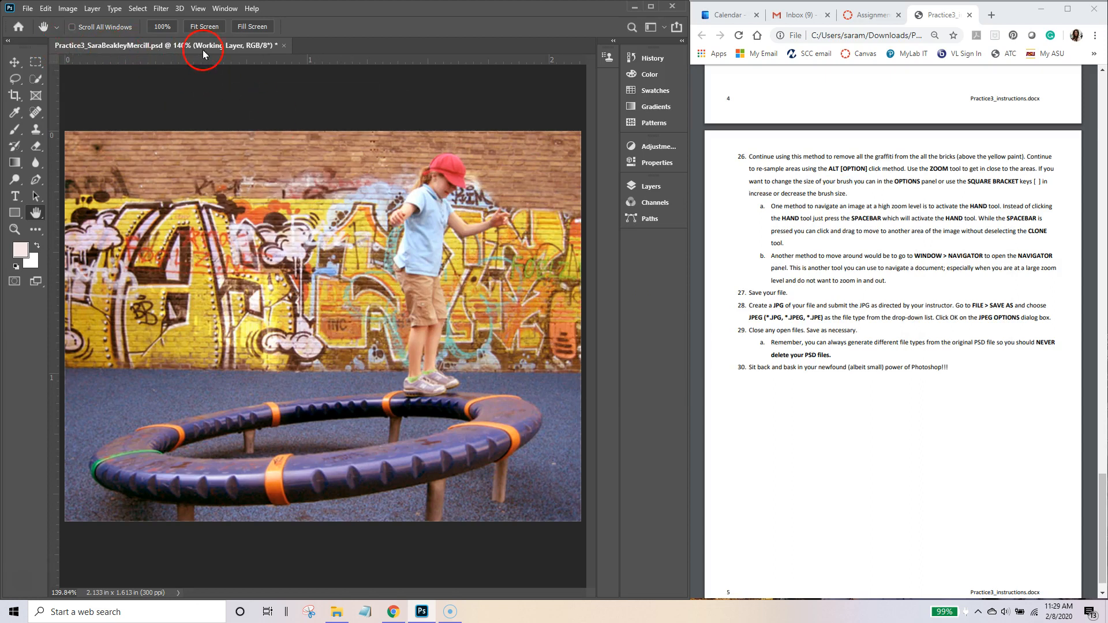